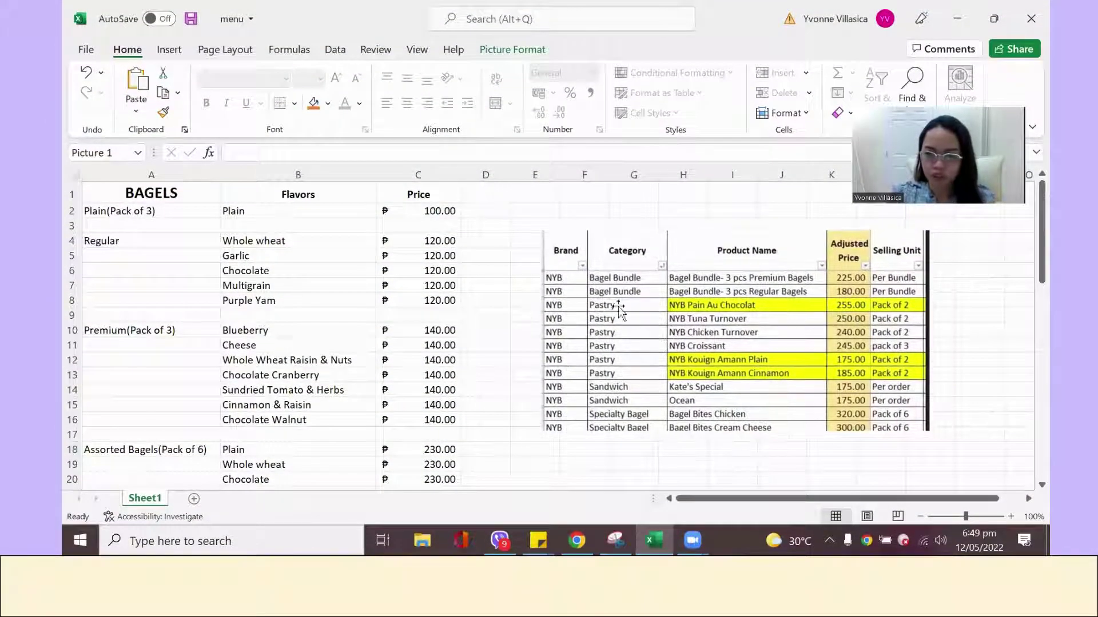
- Drag the product table picture to sit right of columns A–C, aligned near row 2
drag(639, 298, 627, 279)
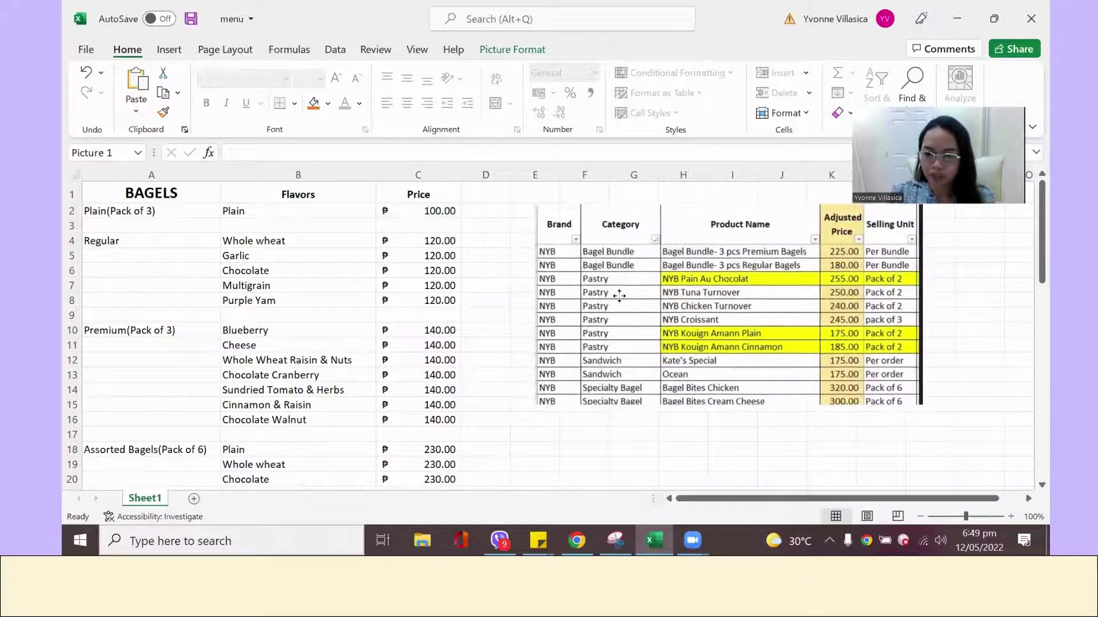
drag(627, 279, 598, 302)
drag(722, 321, 737, 337)
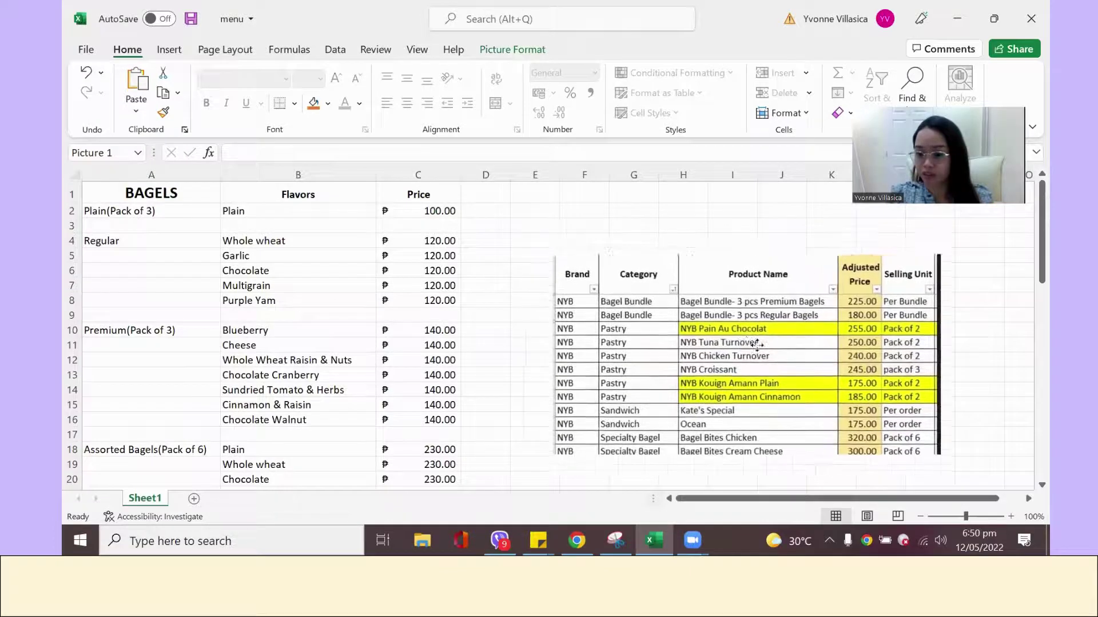
drag(737, 338, 800, 357)
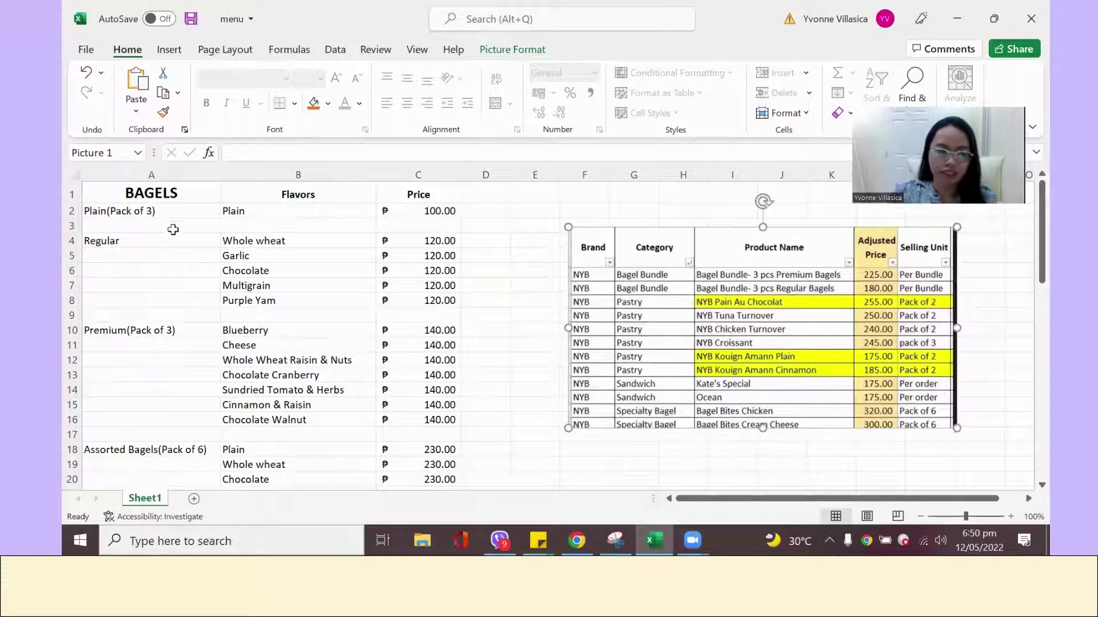
mouse_move(122, 194)
mouse_down()
mouse_move(415, 455)
mouse_move(404, 478)
mouse_up()
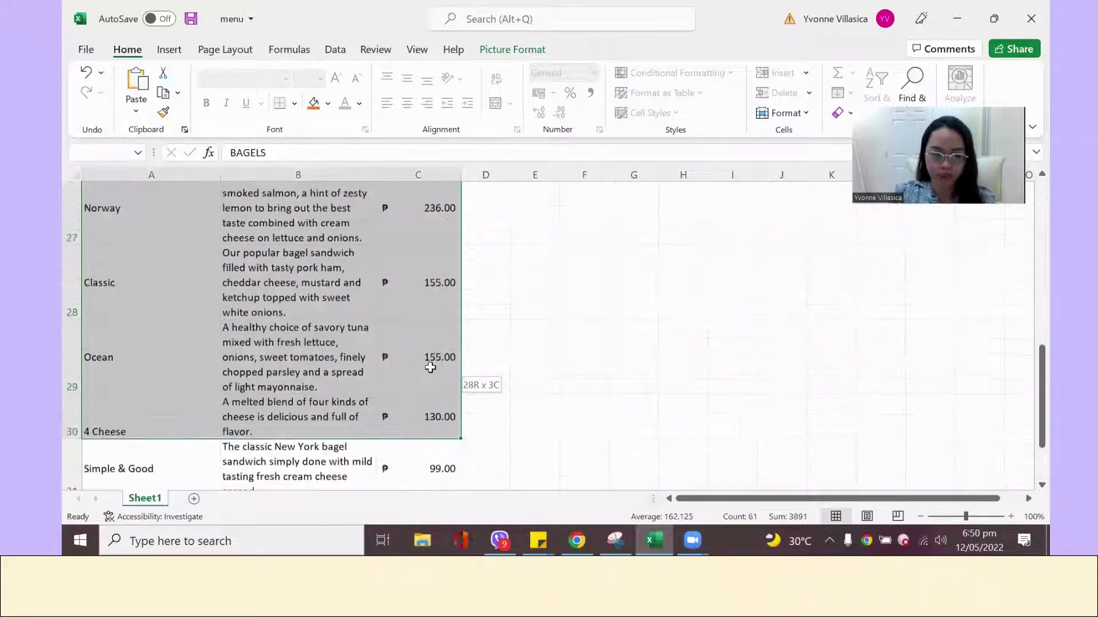
drag(419, 426, 534, 416)
scroll(608, 421, up, 10)
drag(485, 345, 510, 350)
click(510, 350)
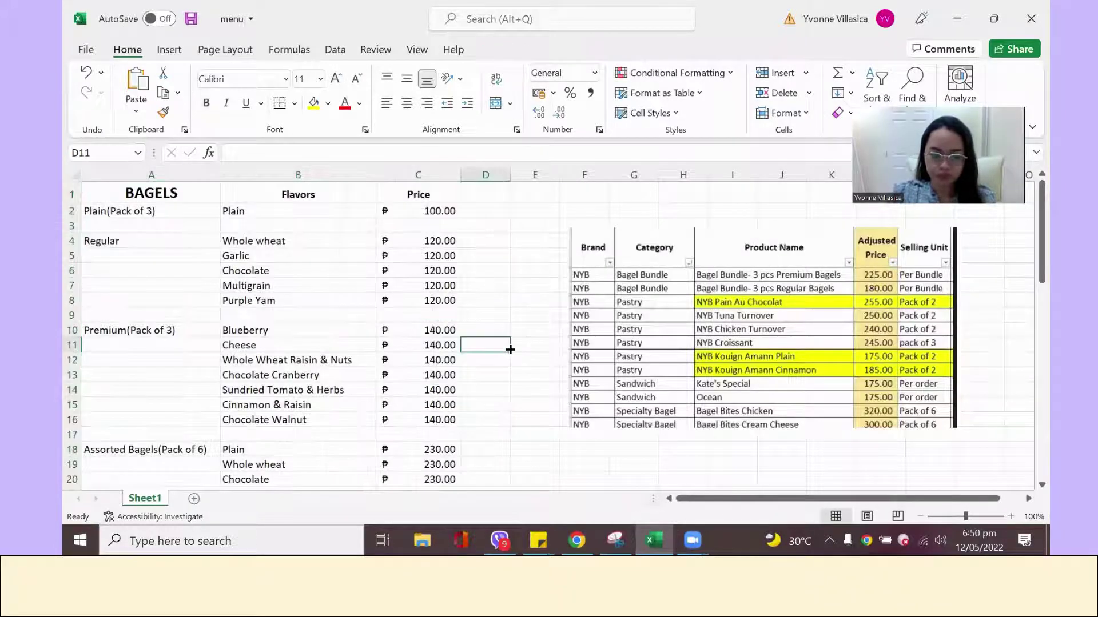
mouse_move(739, 338)
mouse_down()
mouse_move(652, 321)
mouse_move(668, 324)
mouse_up()
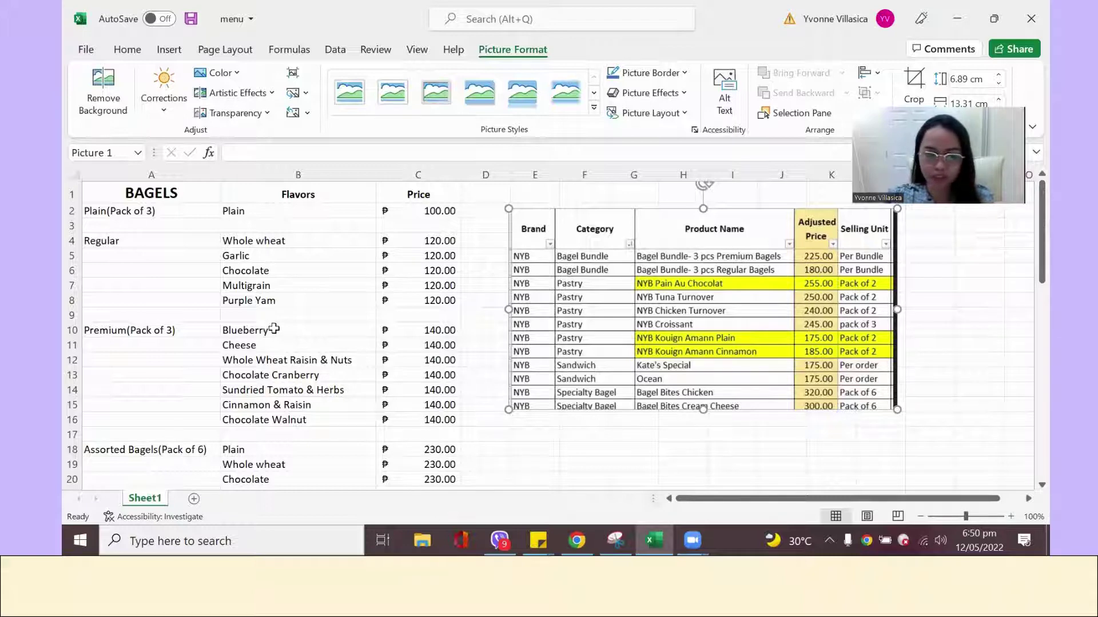
- Select the Premium (Pack of 3) flavor and price block
drag(274, 329, 271, 414)
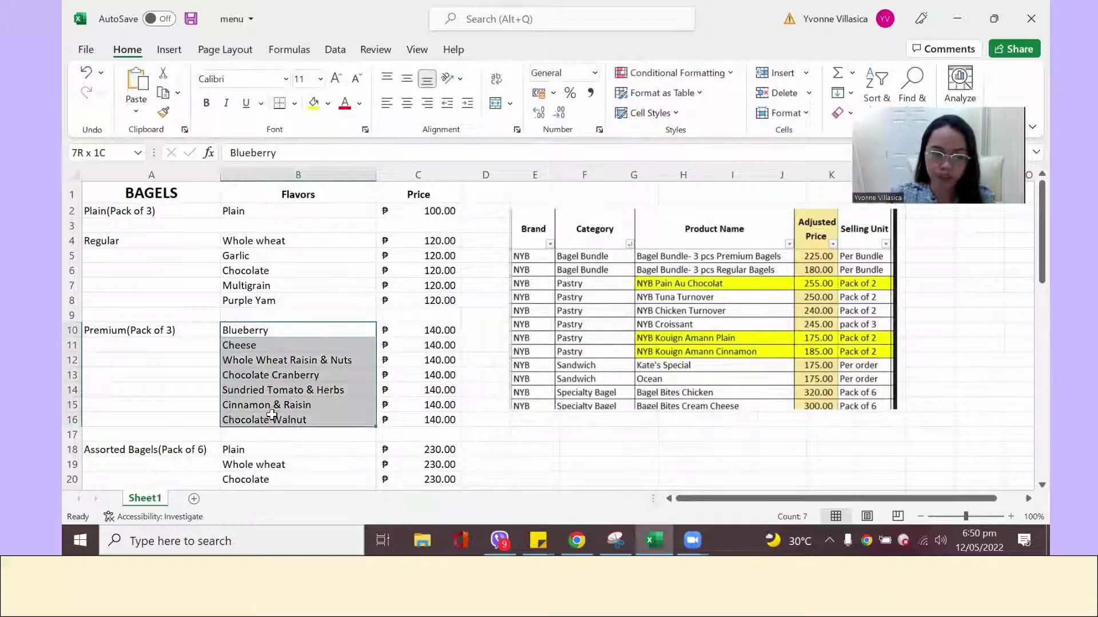
click(288, 375)
drag(275, 345, 274, 405)
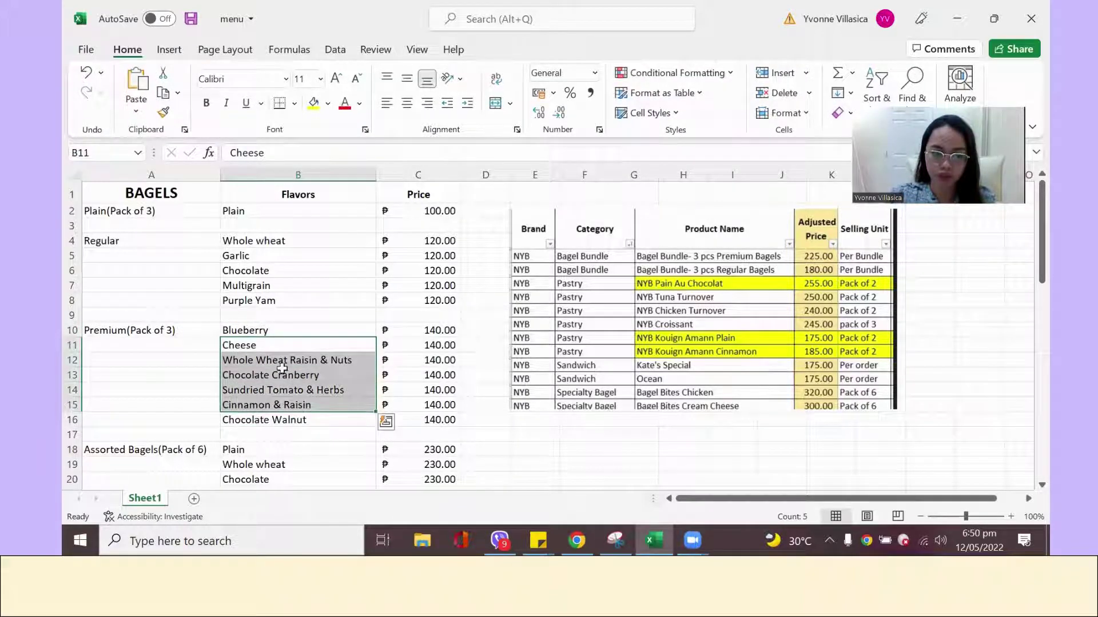
click(273, 331)
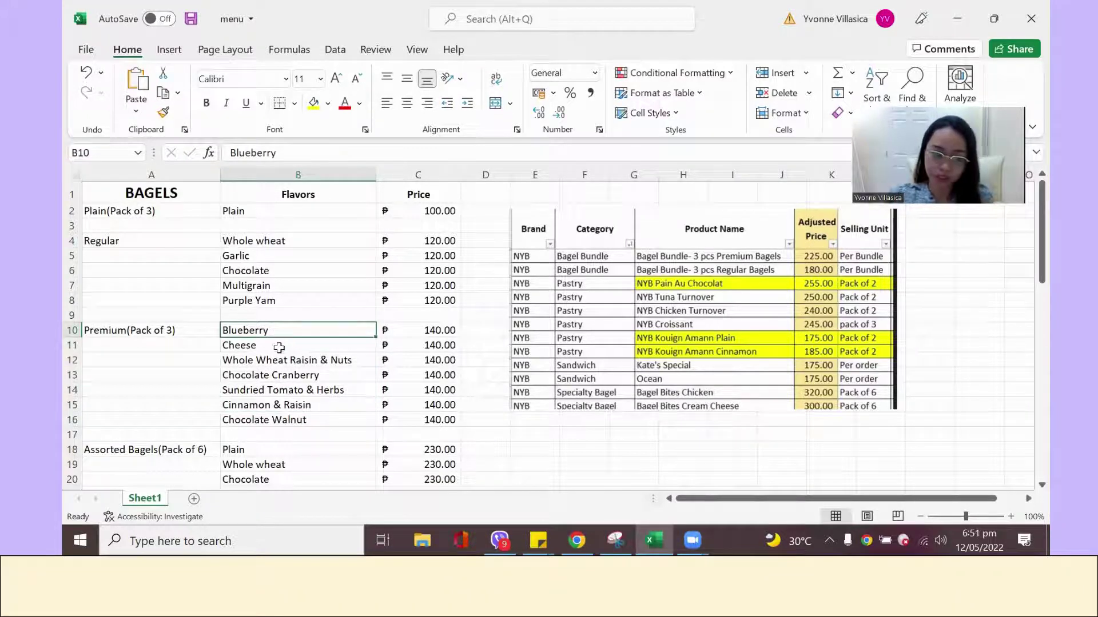
click(277, 346)
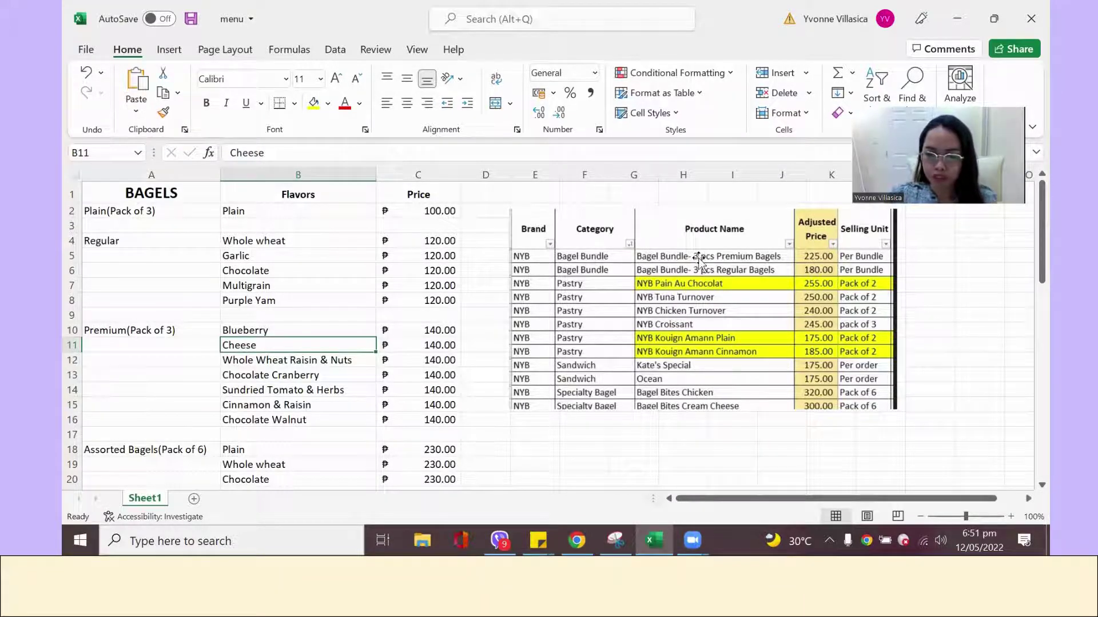
drag(160, 328, 379, 422)
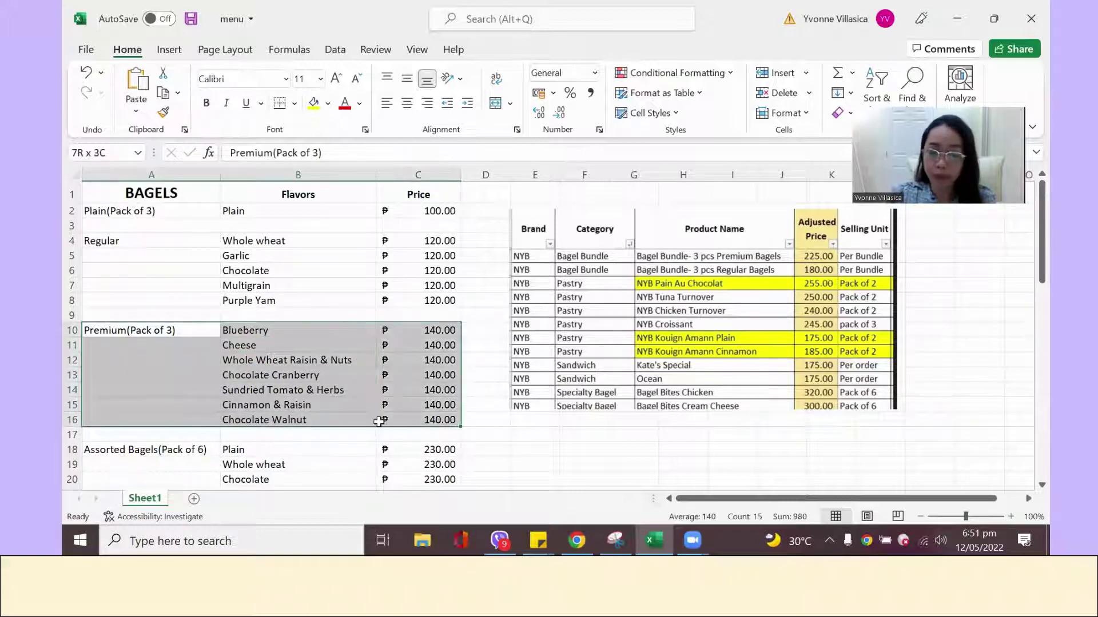
drag(379, 422, 379, 422)
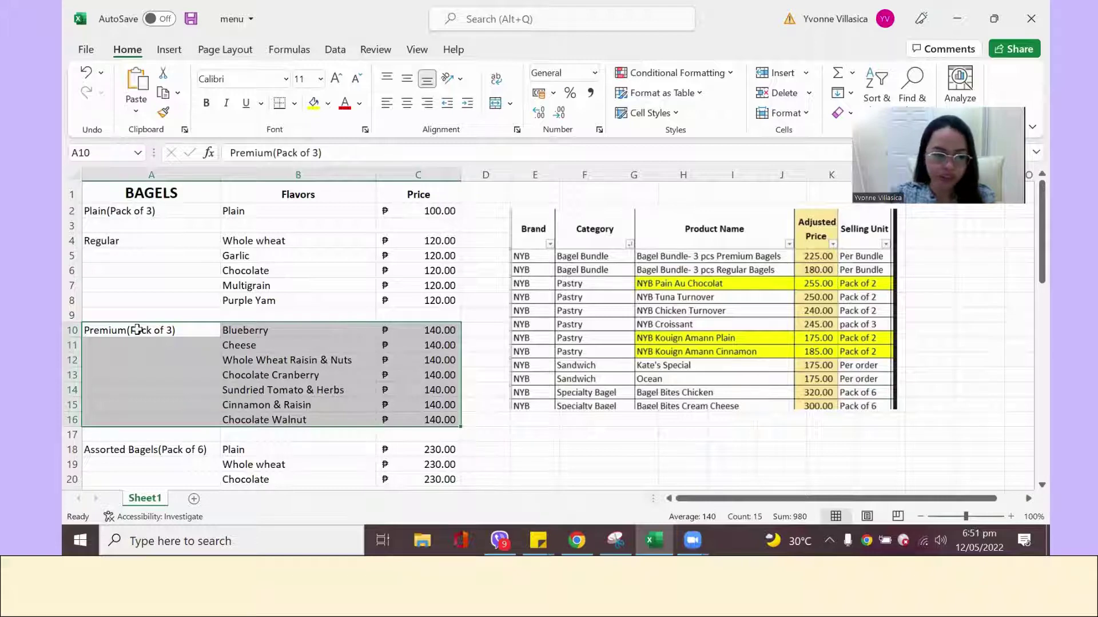
drag(137, 330, 421, 421)
click(345, 375)
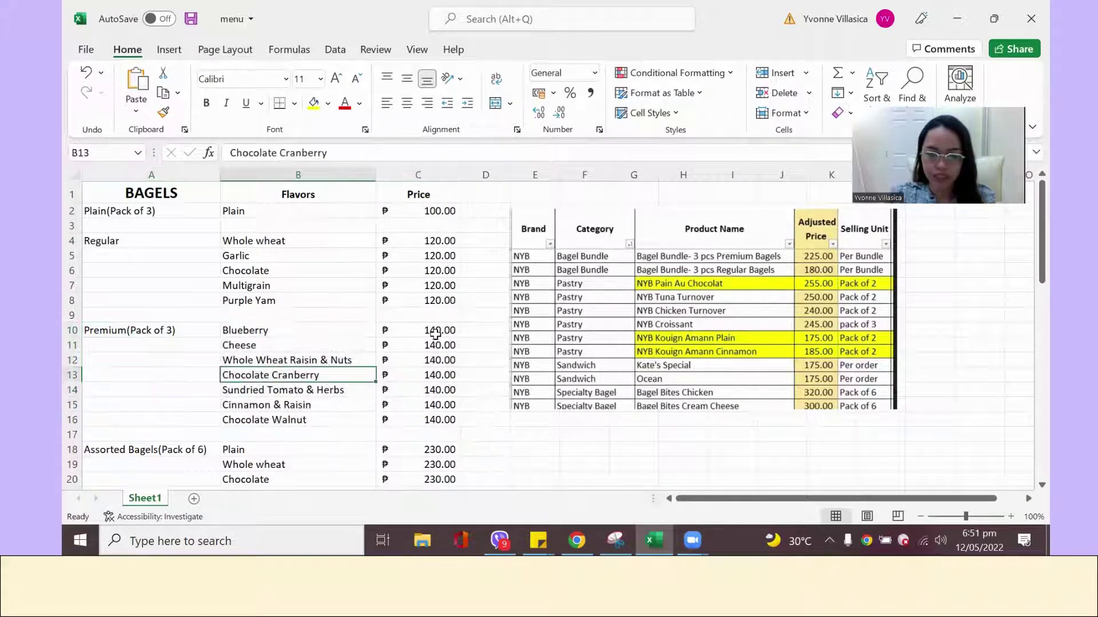
- Enter 225 as the price of each Premium flavor, Blueberry through Chocolate Walnut
click(436, 331)
text(225)
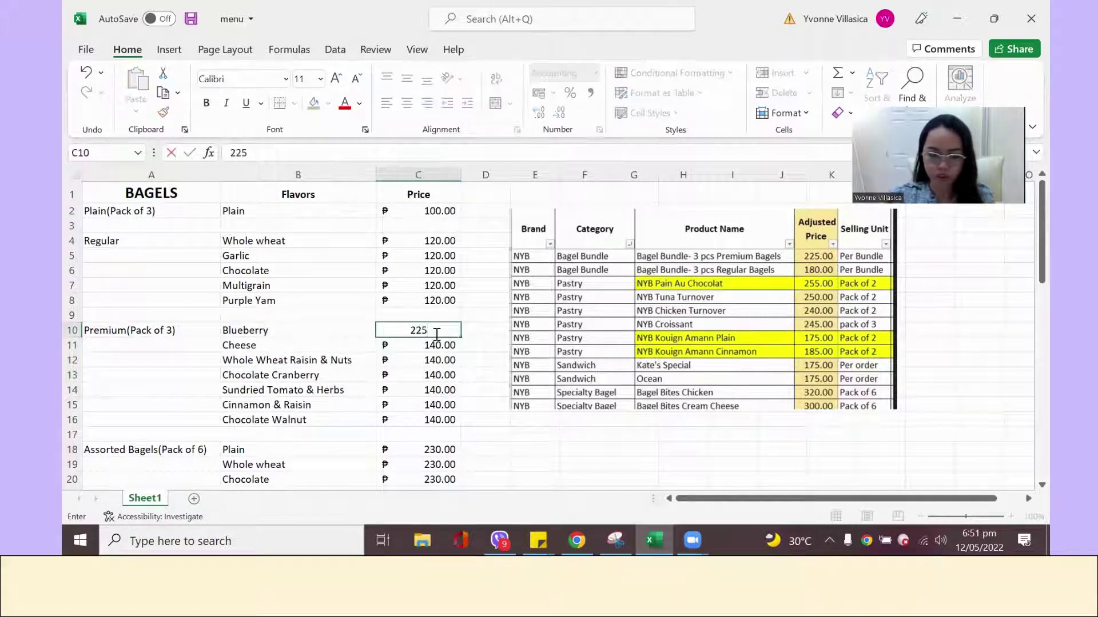
key(Return)
text(25)
key(Return)
text(225)
key(Return)
text(225)
key(Return)
text(225)
key(Return)
text(225)
key(Return)
text(22)
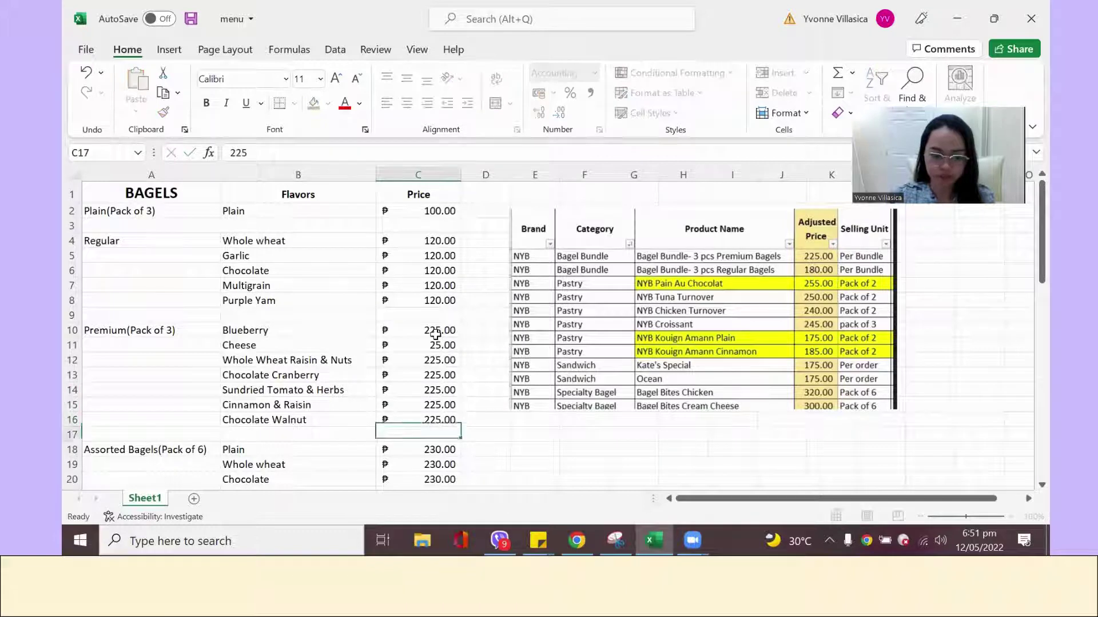
text(5)
key(Return)
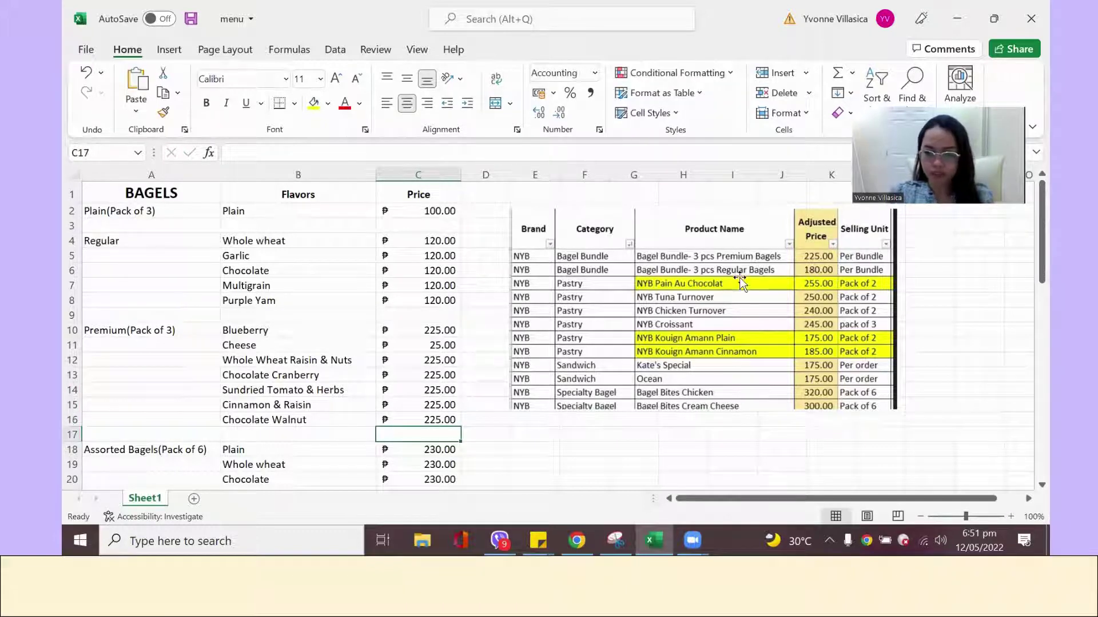
- Retype the Regular bagel prices, entering 180 for Garlic, Chocolate, Multigrain and Purple Yam
click(433, 243)
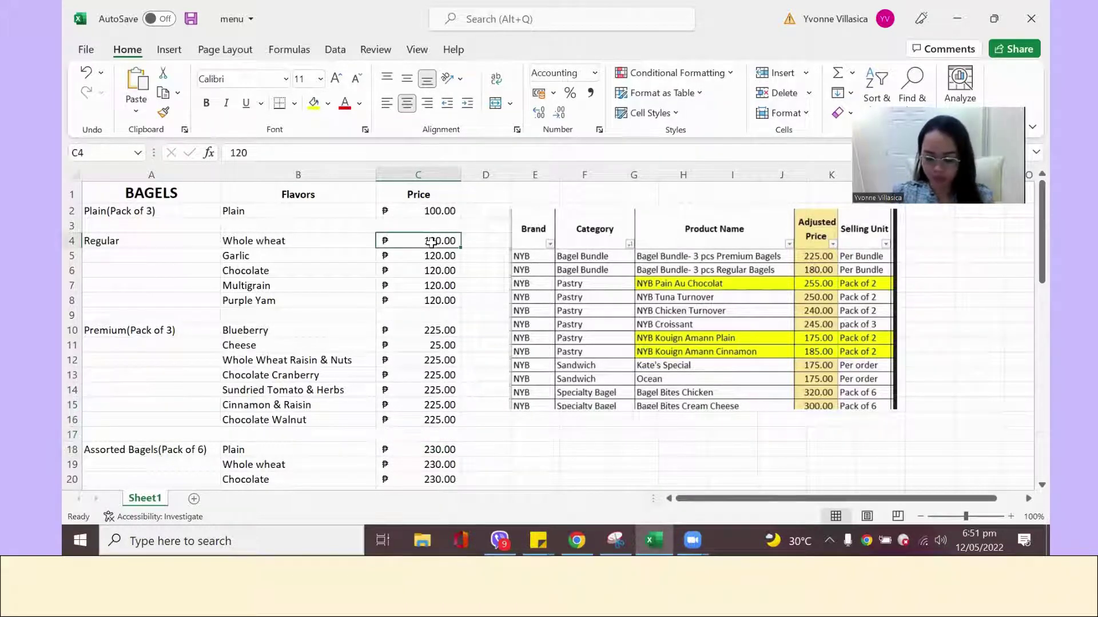
text(120)
key(Return)
text(180)
key(Return)
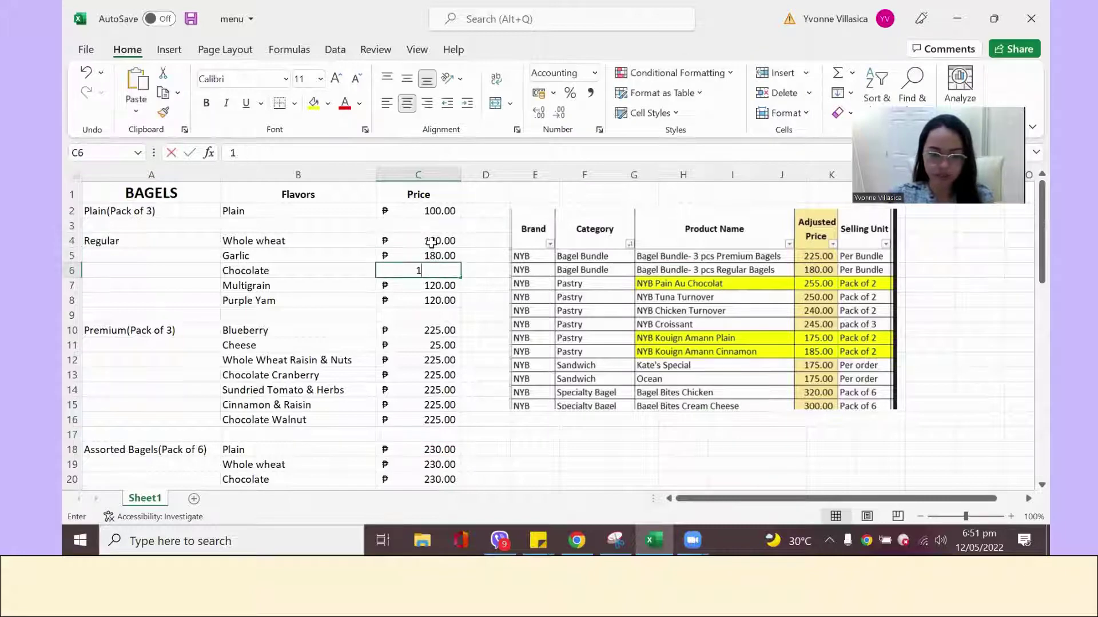
text(1800)
key(BackSpace)
key(Return)
text(18)
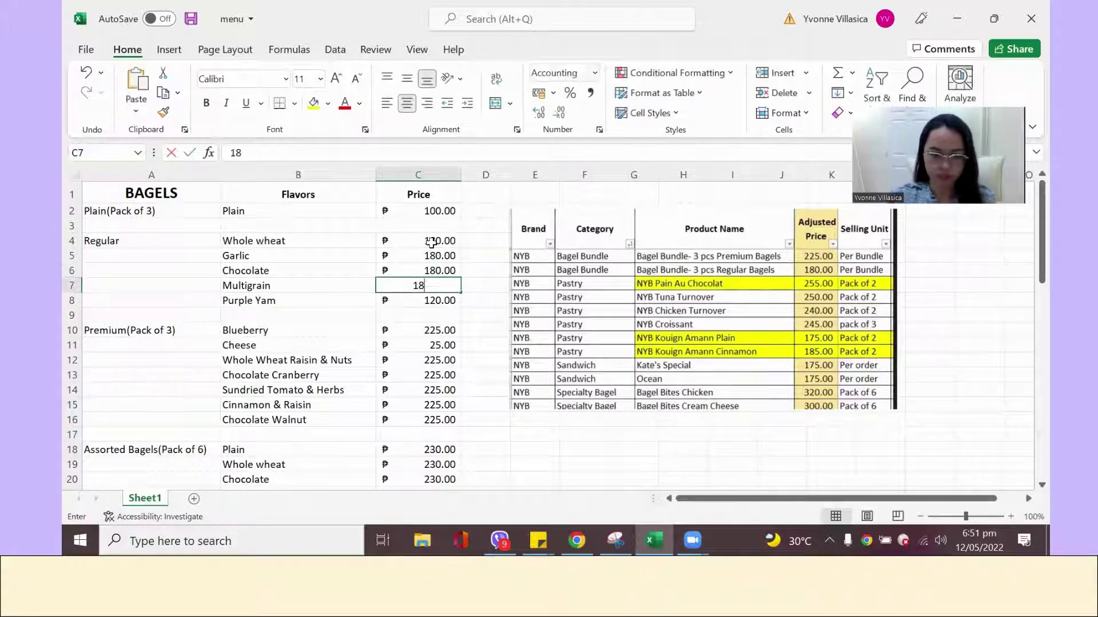
text(0)
key(Return)
text(180)
key(Return)
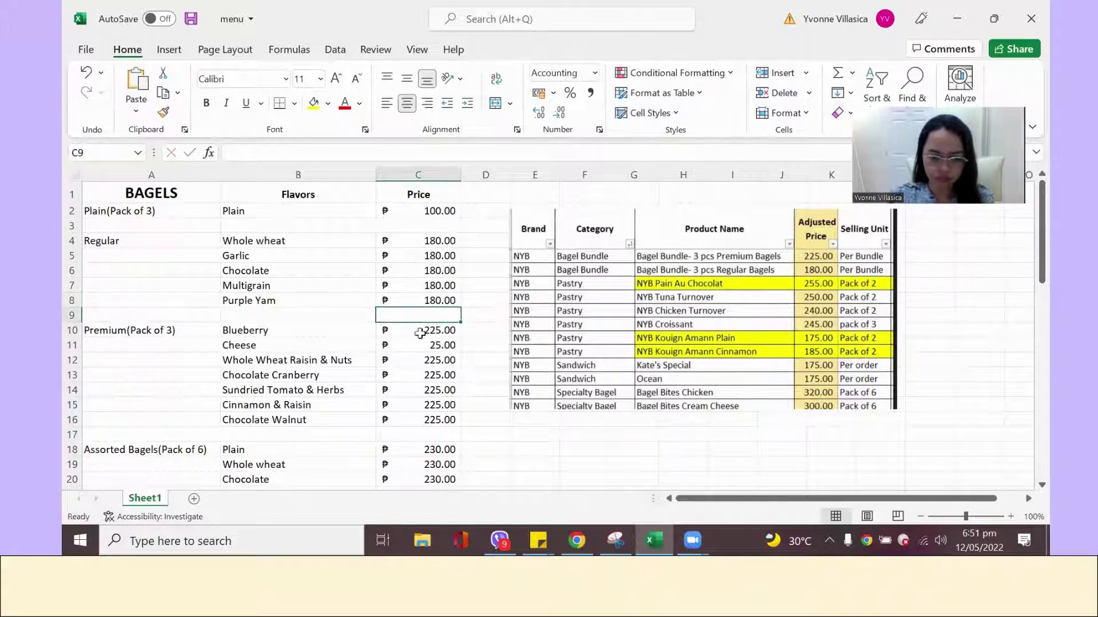
- Correct the mistyped Cheese price to 225
click(418, 340)
text(225)
key(Return)
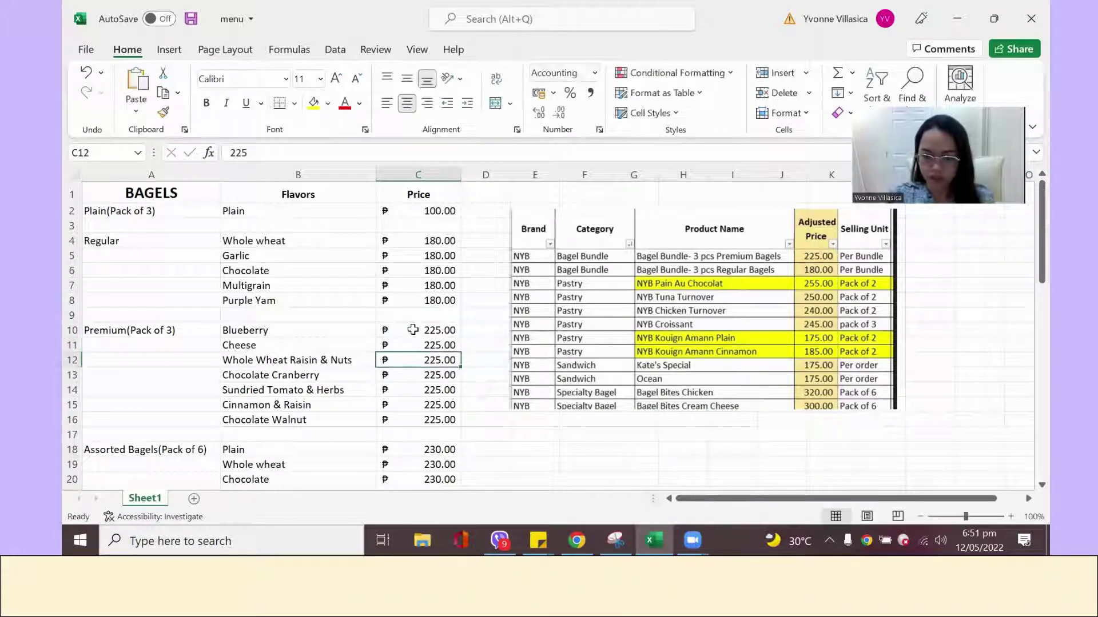
- Drag the product table picture lower down the sheet
scroll(408, 333, down, 1)
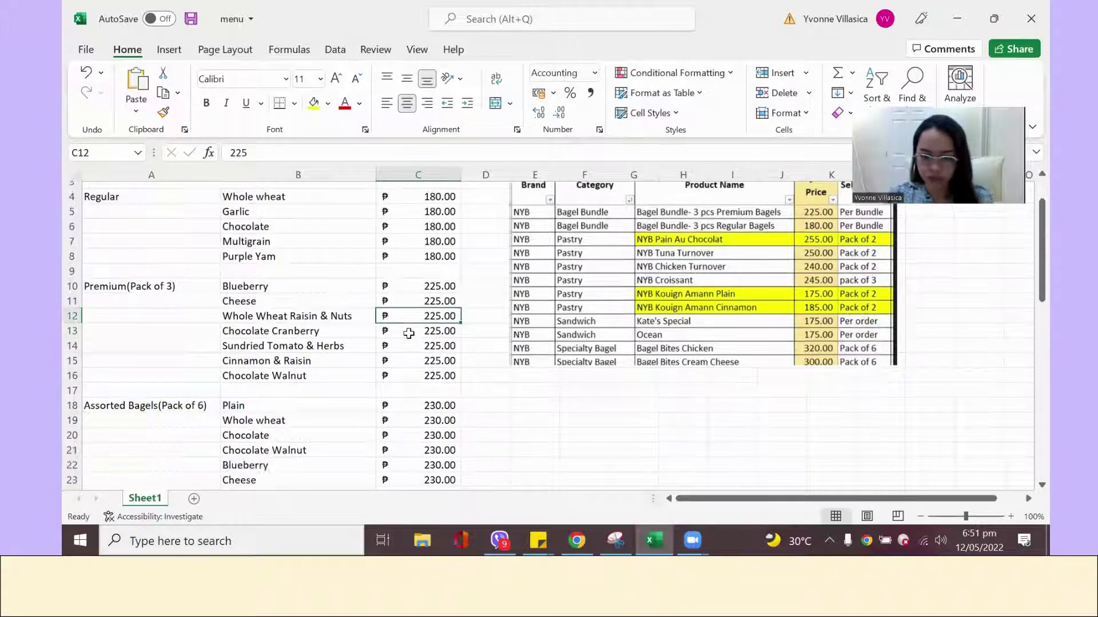
scroll(409, 333, down, 1)
click(630, 289)
drag(630, 289, 634, 399)
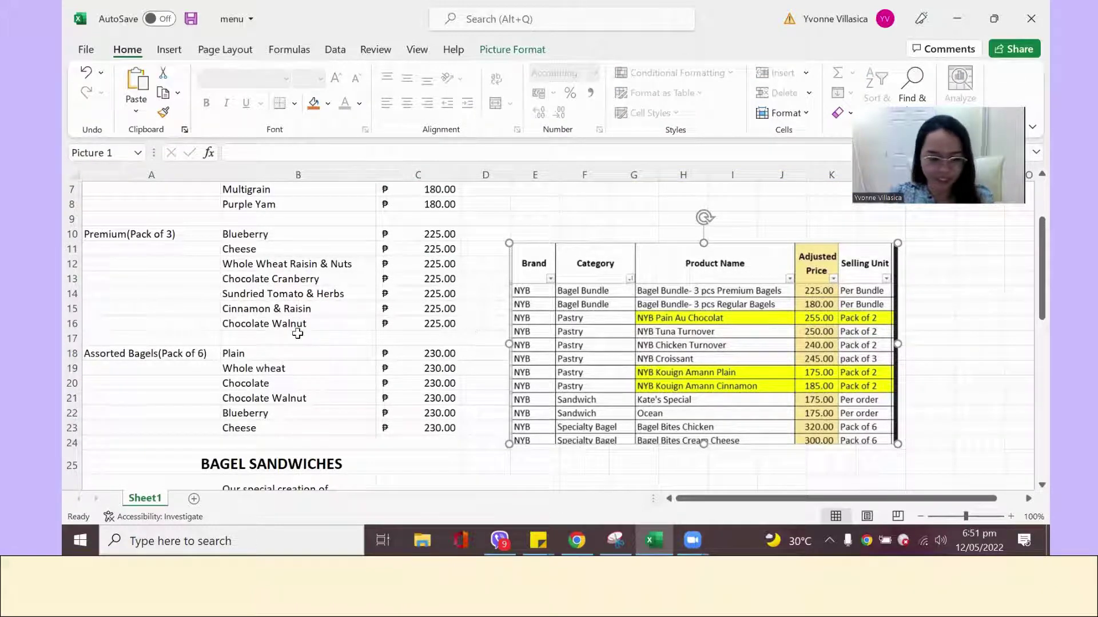
scroll(304, 335, down, 1)
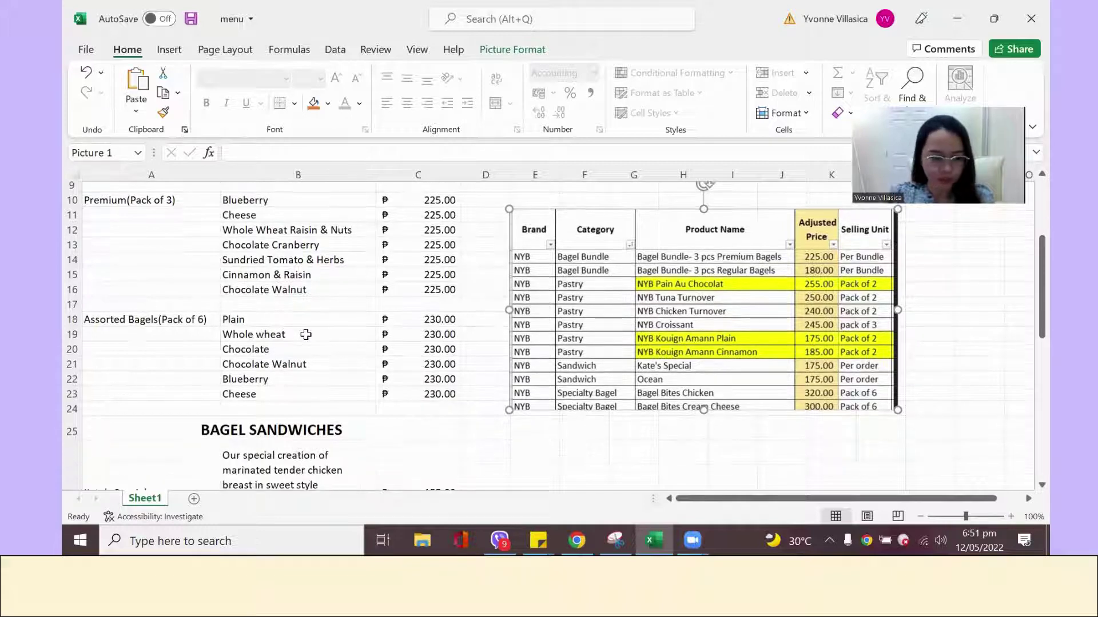
scroll(306, 335, up, 1)
- Duplicate the menu sheet as Sheet1 (2) using Move or Copy with Create a copy
right_click(149, 502)
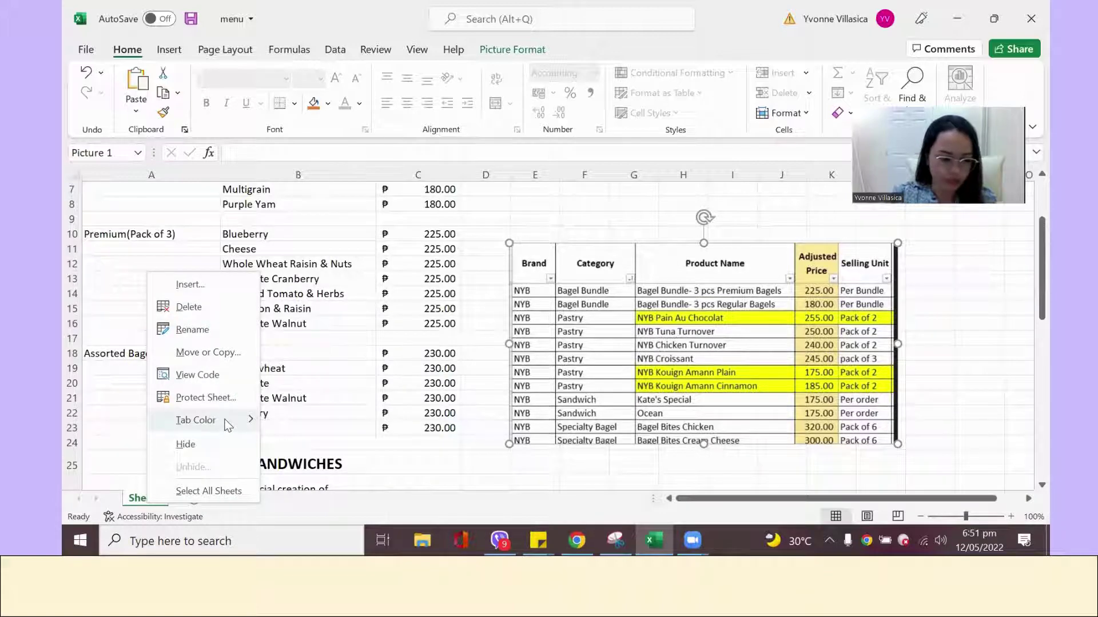
mouse_move(196, 421)
click(208, 353)
click(129, 439)
click(230, 467)
- Return to Sheet1 and scroll down to the bagel sandwiches section
click(206, 498)
scroll(259, 349, down, 2)
scroll(265, 343, down, 1)
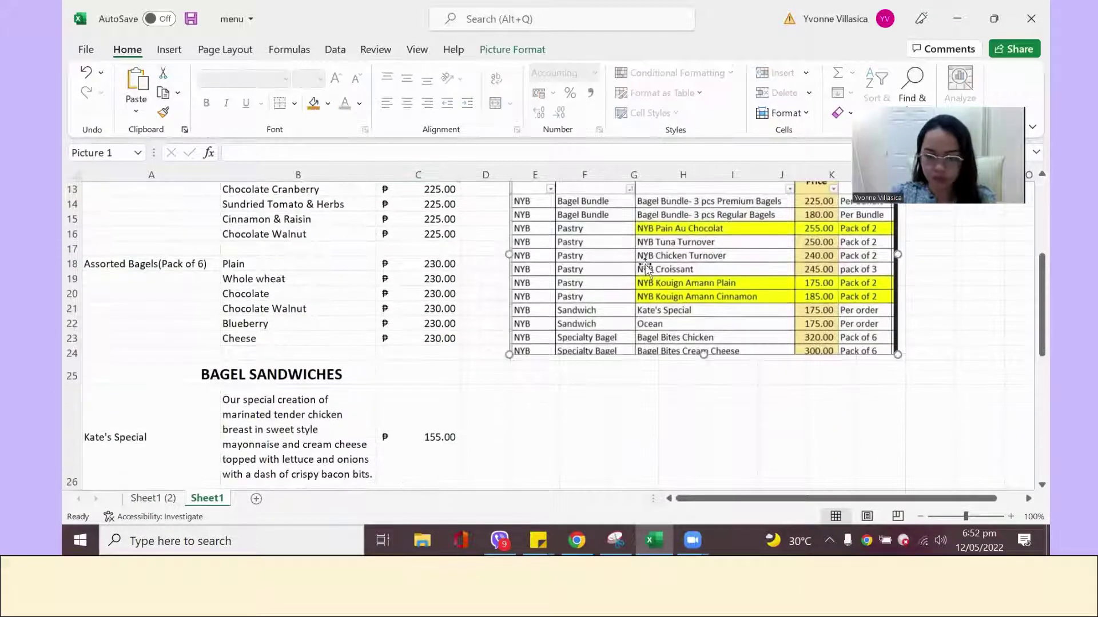
scroll(288, 288, down, 1)
scroll(297, 291, down, 1)
scroll(312, 294, up, 1)
scroll(457, 290, down, 1)
- Move the picture beside the sandwiches and set Kate's Special's price to 175
drag(646, 281, 664, 334)
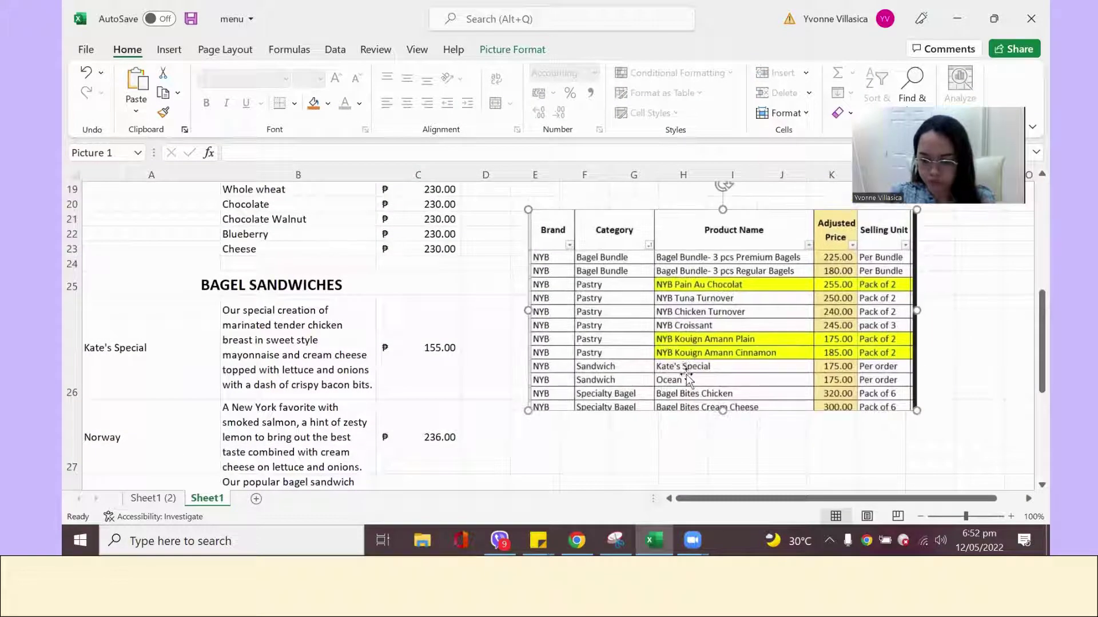
click(428, 369)
text(175)
key(Return)
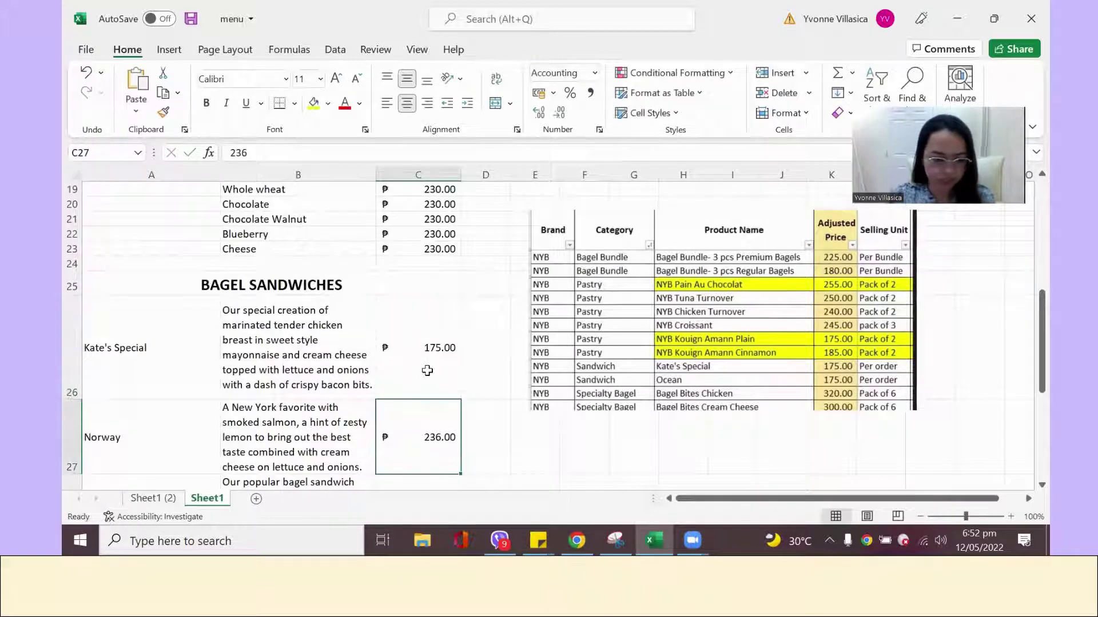
- Reposition the table picture lower and slightly to the right
scroll(703, 386, down, 2)
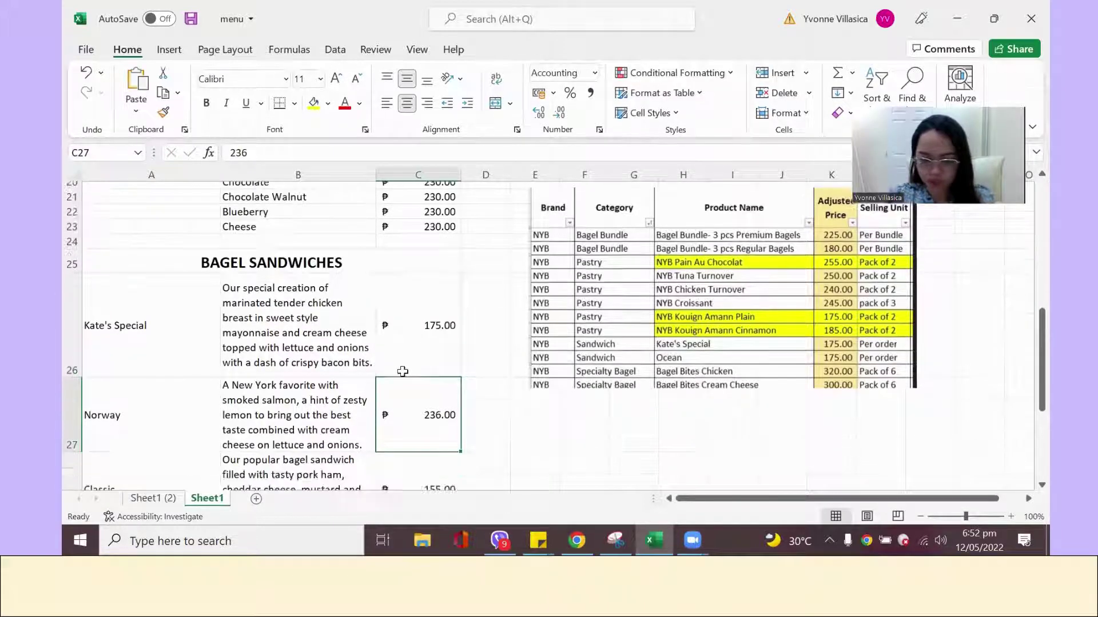
drag(702, 386, 693, 342)
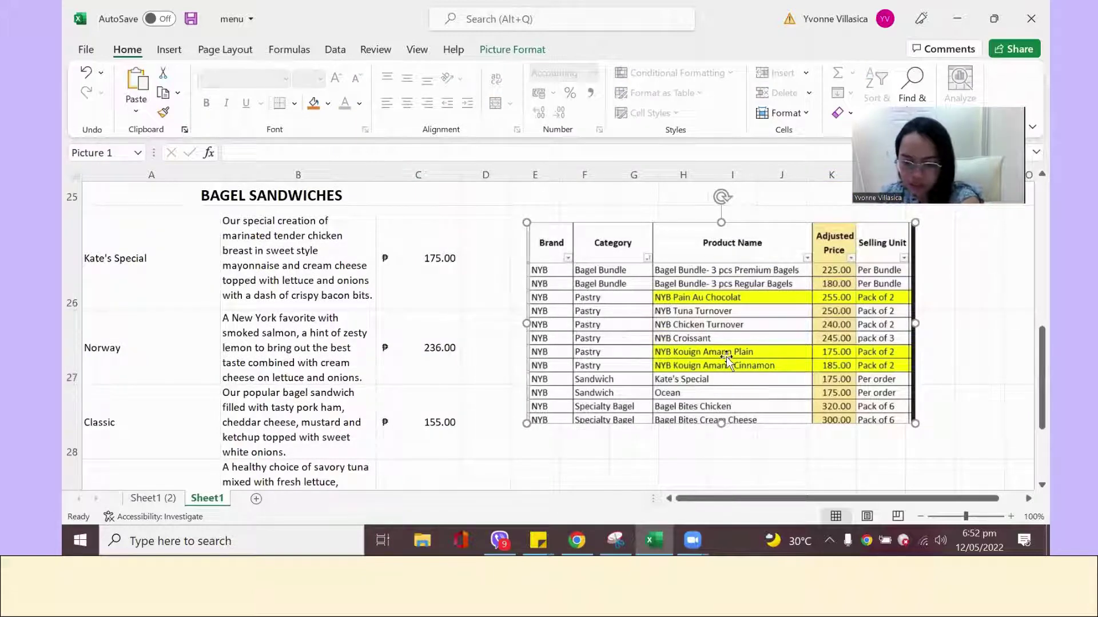
drag(726, 357, 738, 357)
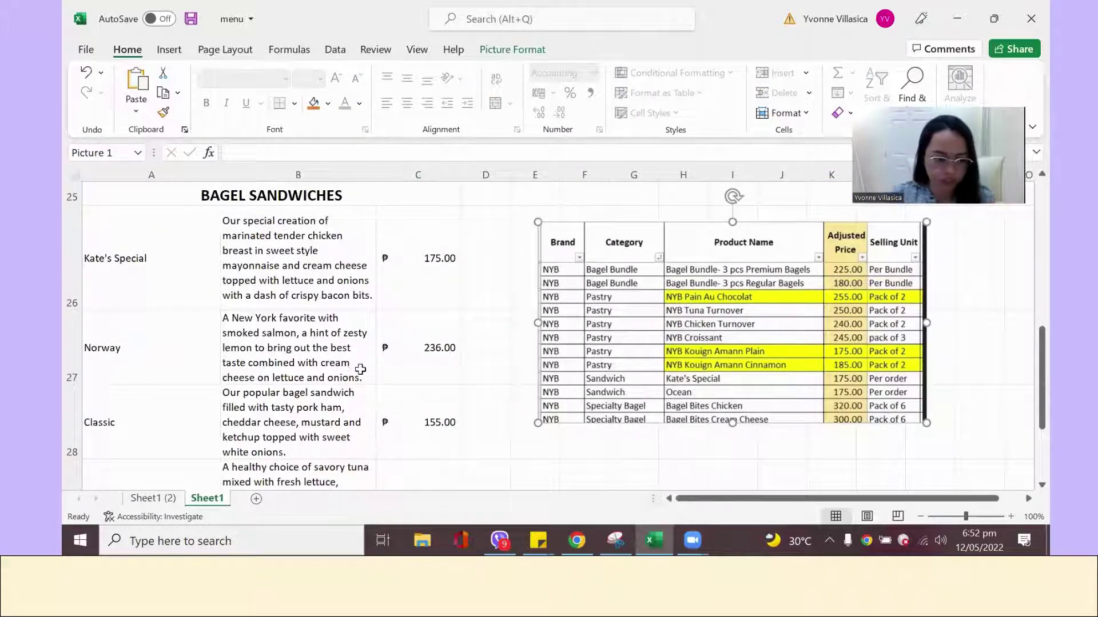
drag(658, 321, 661, 368)
scroll(380, 358, down, 2)
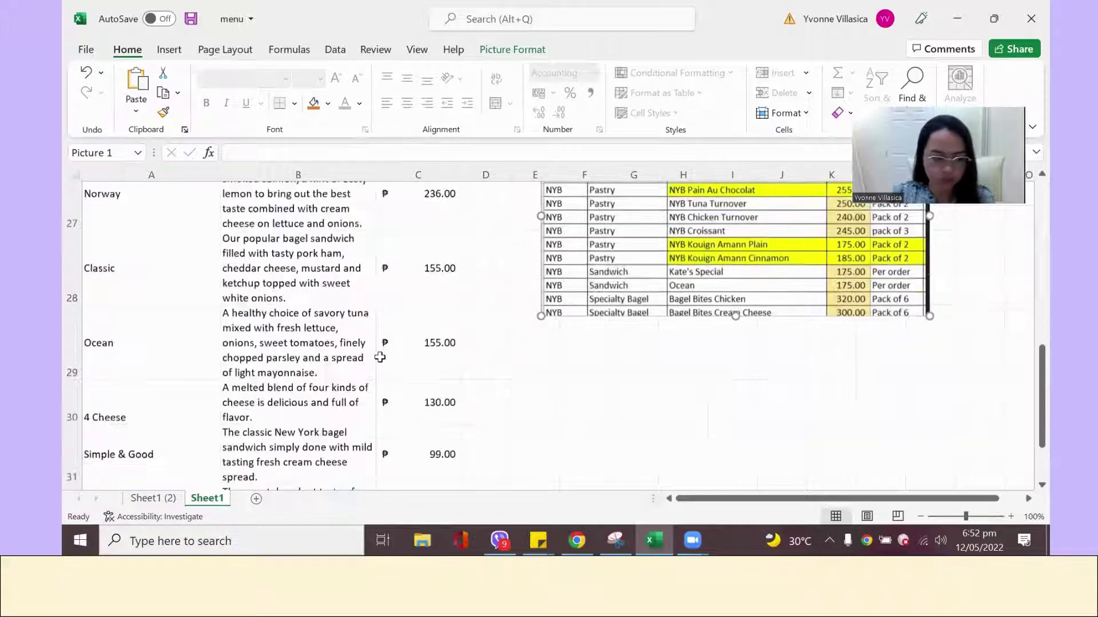
scroll(728, 246, down, 1)
drag(729, 291, 737, 326)
- Set the Ocean sandwich price to 175
click(424, 294)
text(17)
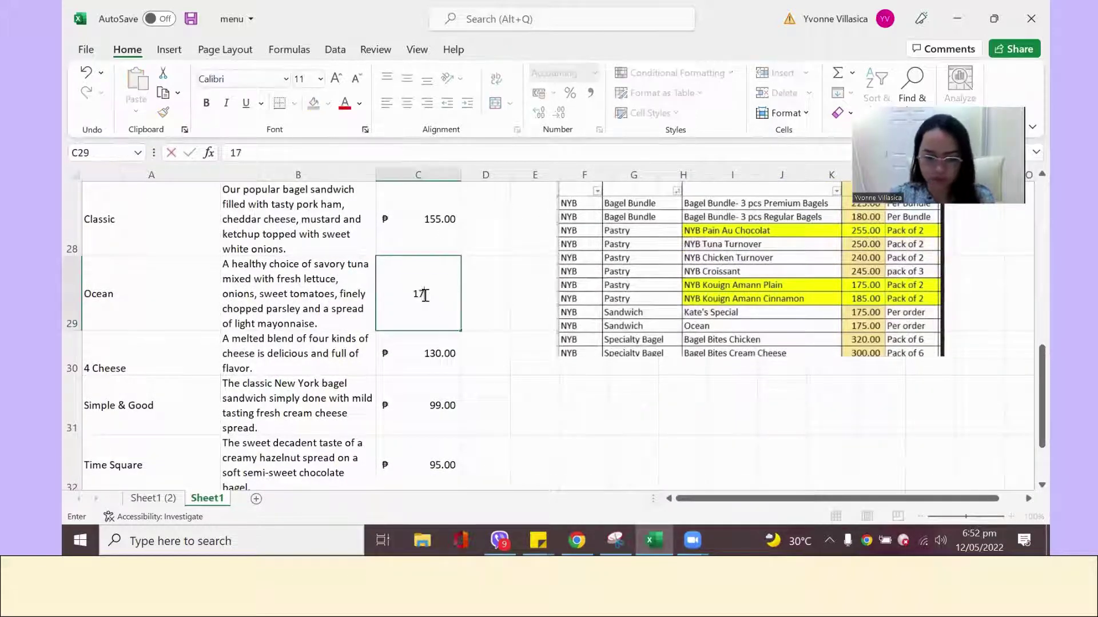
text(5)
key(Return)
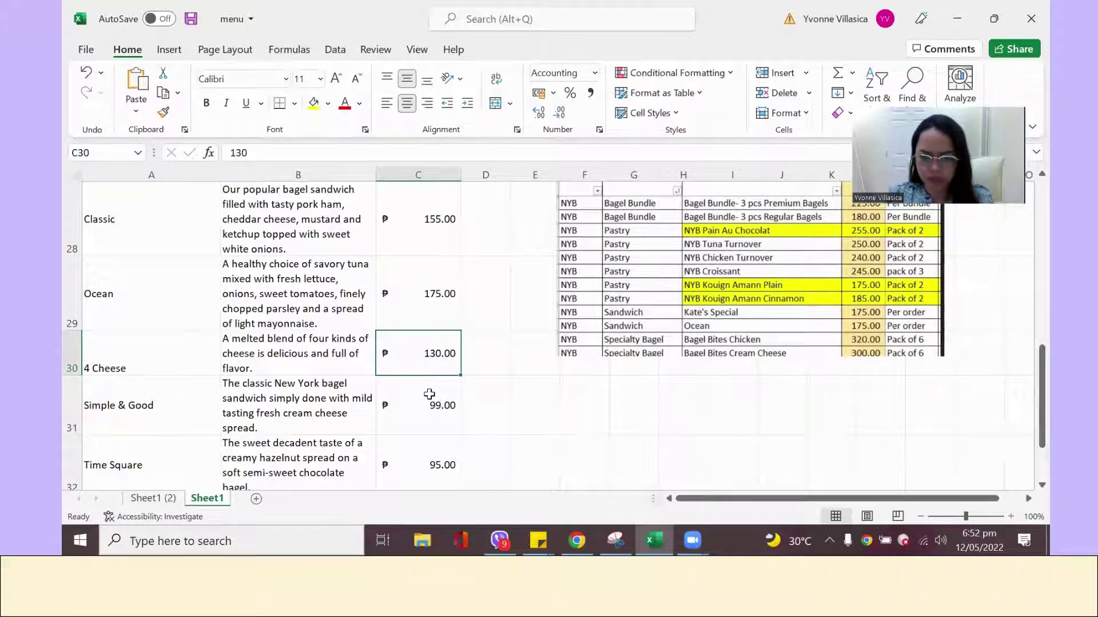
- Move the table picture down beside the Pastries rows
scroll(429, 395, down, 2)
scroll(443, 382, up, 2)
drag(674, 291, 667, 354)
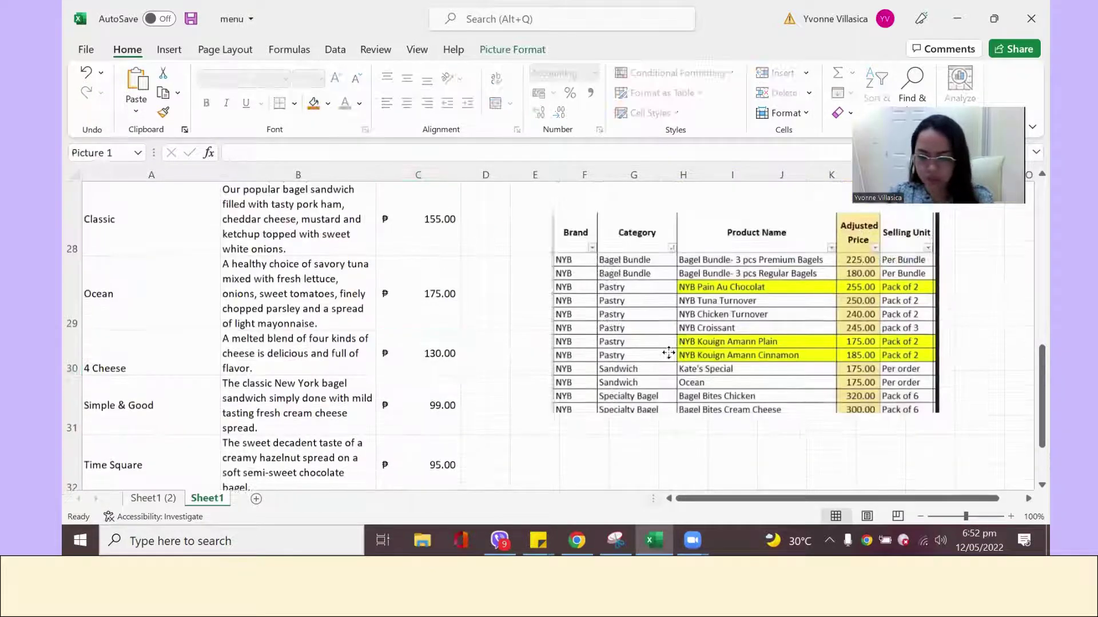
scroll(490, 321, down, 1)
drag(637, 226, 629, 393)
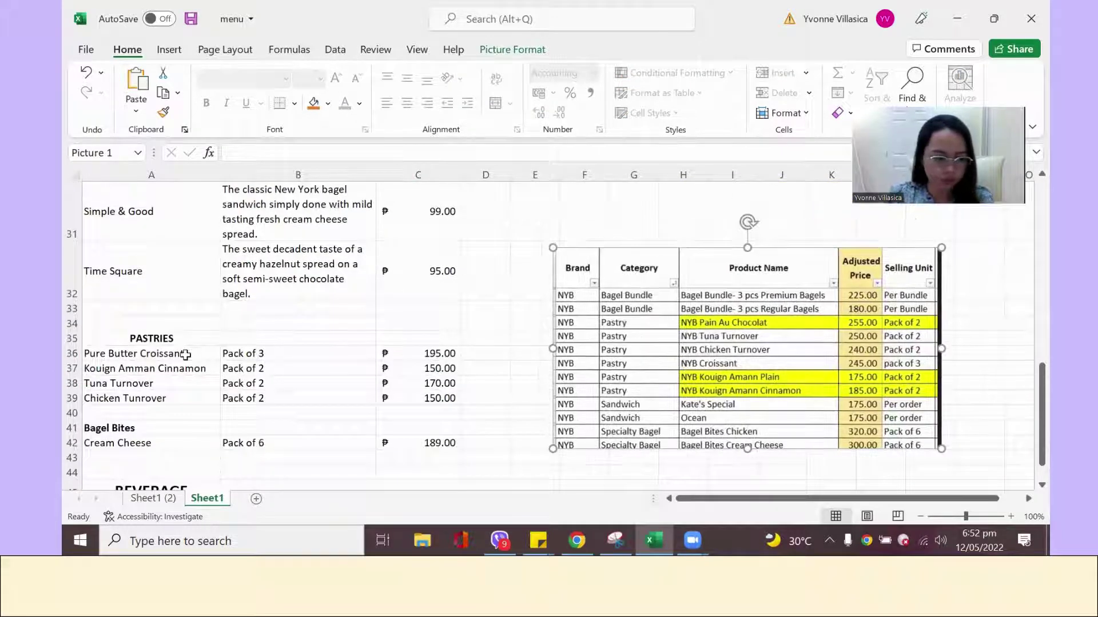
- Insert a blank row 36 above Pure Butter Croissant
click(185, 354)
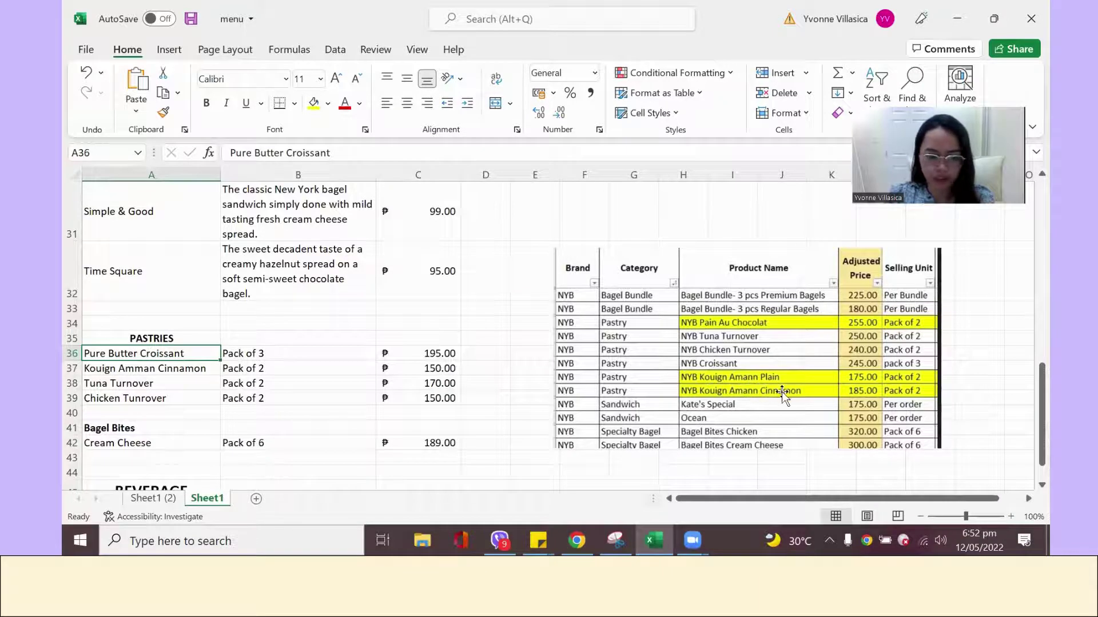
click(72, 353)
right_click(67, 354)
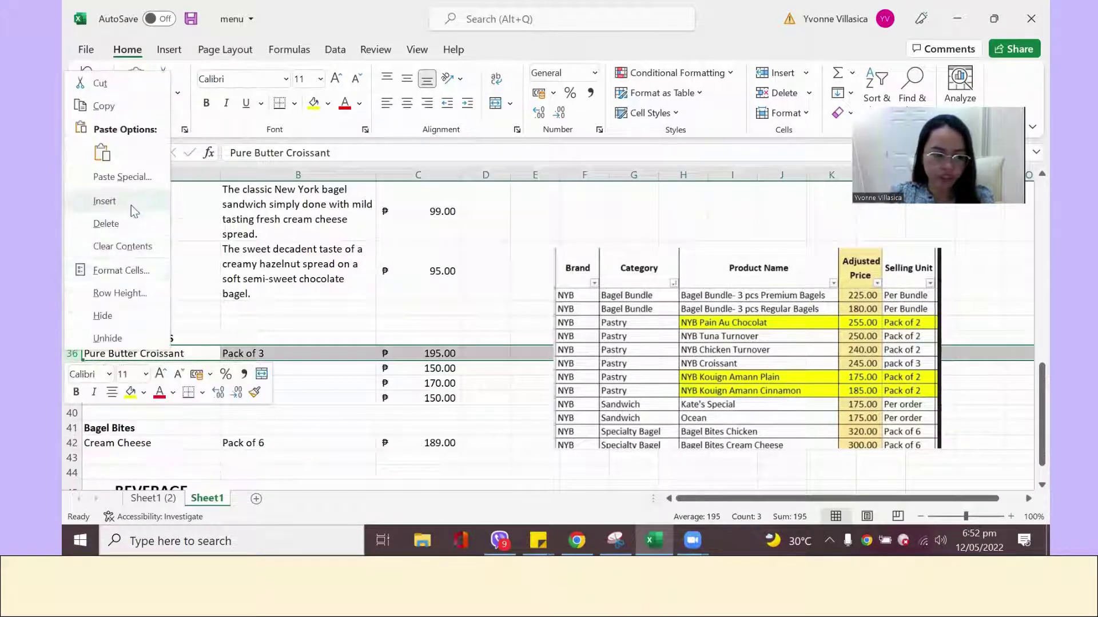
click(108, 203)
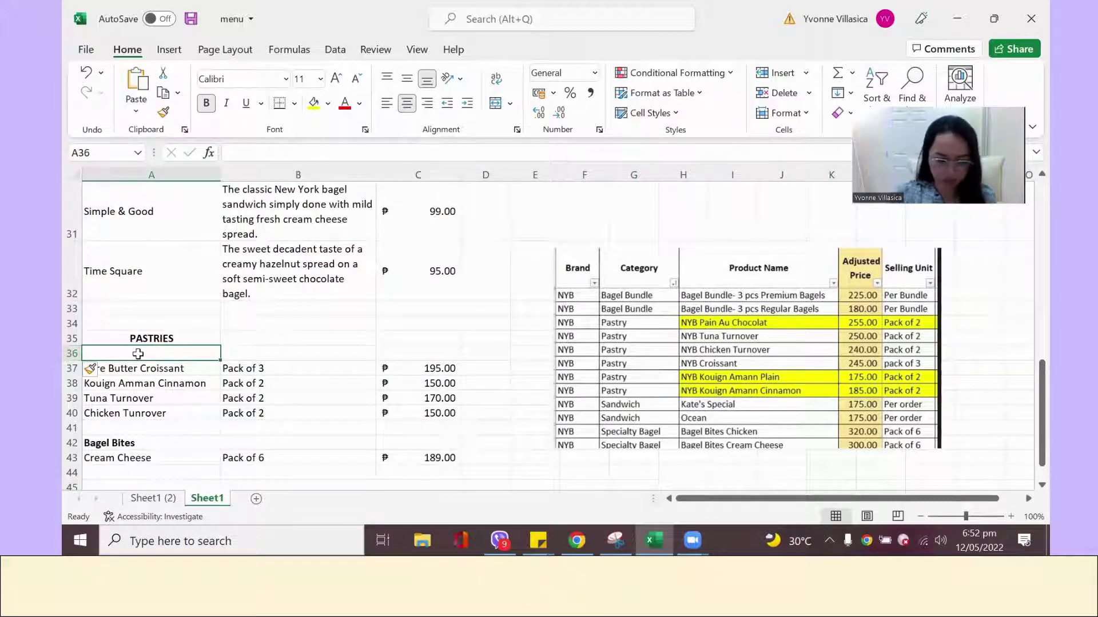
- Enter 'Pain Au Chocolat' in the new row and left-align it
text(PainAu Cho)
key(BackSpace)
key(BackSpace)
text(hocolat)
key(Return)
click(139, 354)
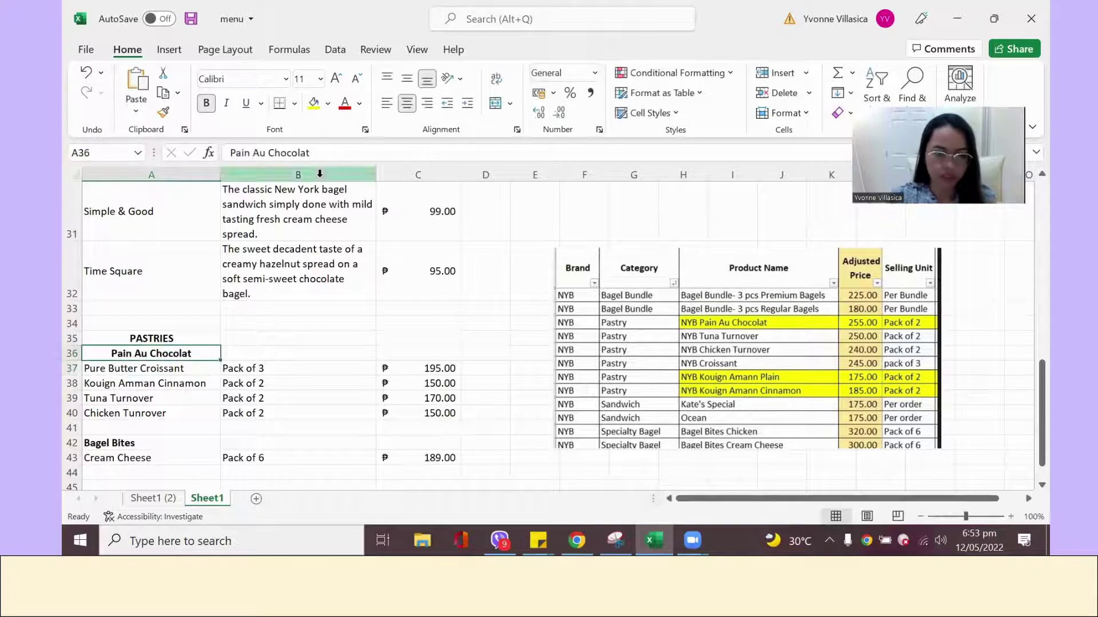
click(386, 103)
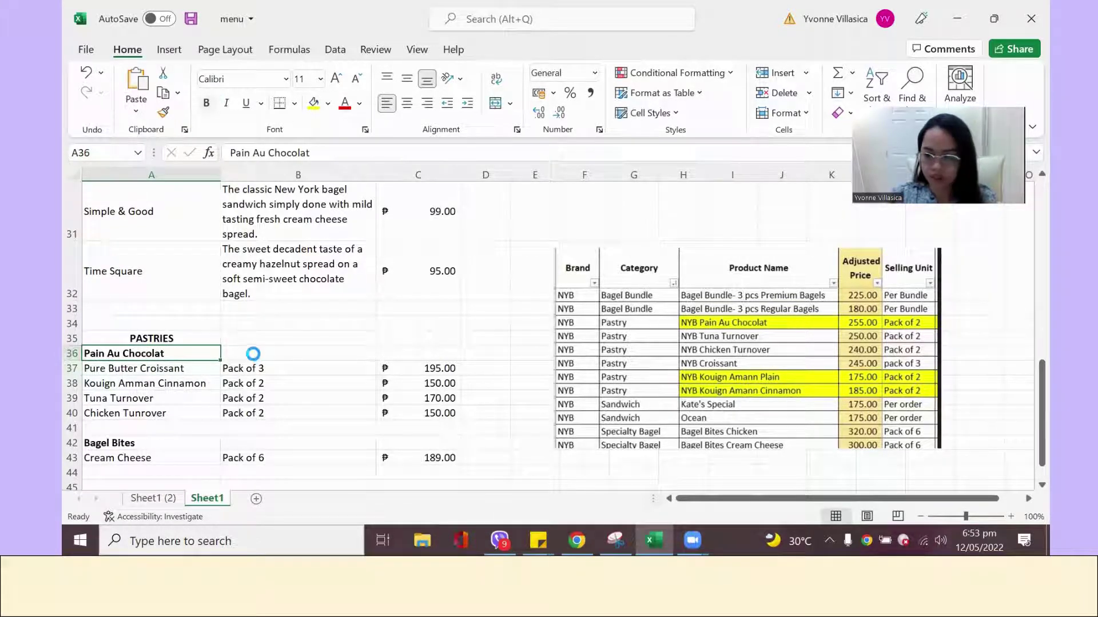
- Give Pain Au Chocolat the Pack of 2 unit copied from B38 and a 255 price
click(273, 383)
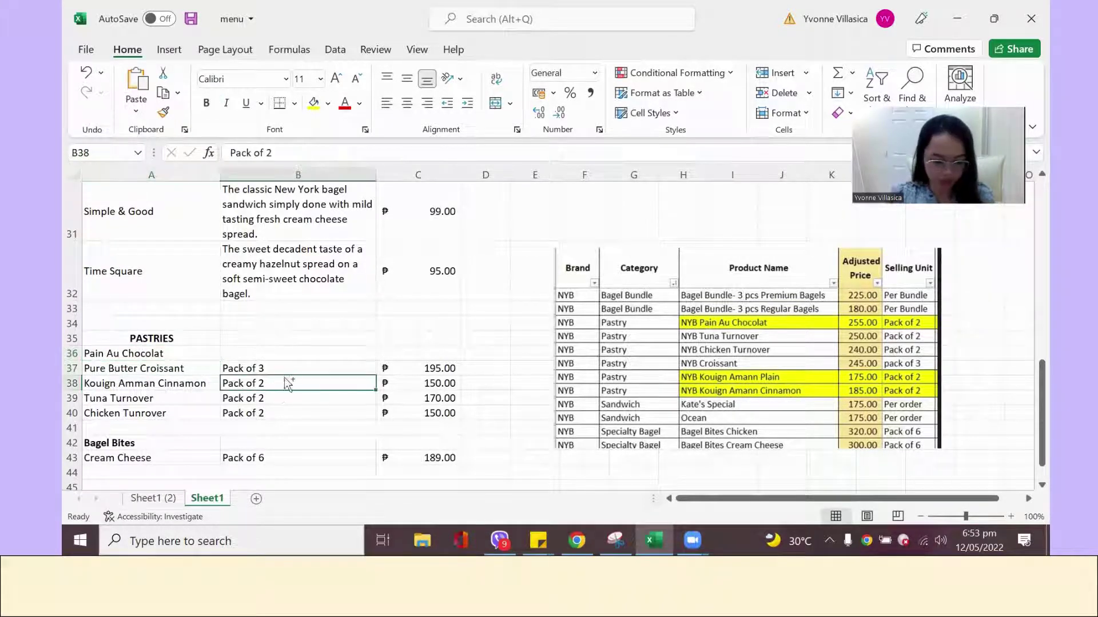
key(ctrl+c)
click(278, 354)
key(ctrl+v)
click(421, 353)
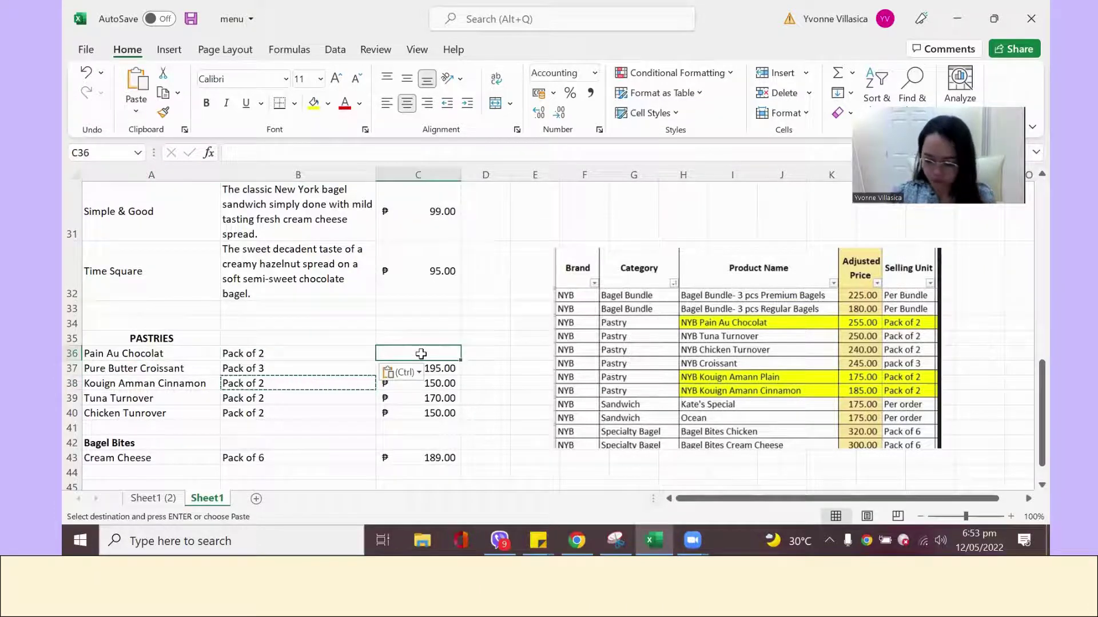
text(₱ 255)
key(Return)
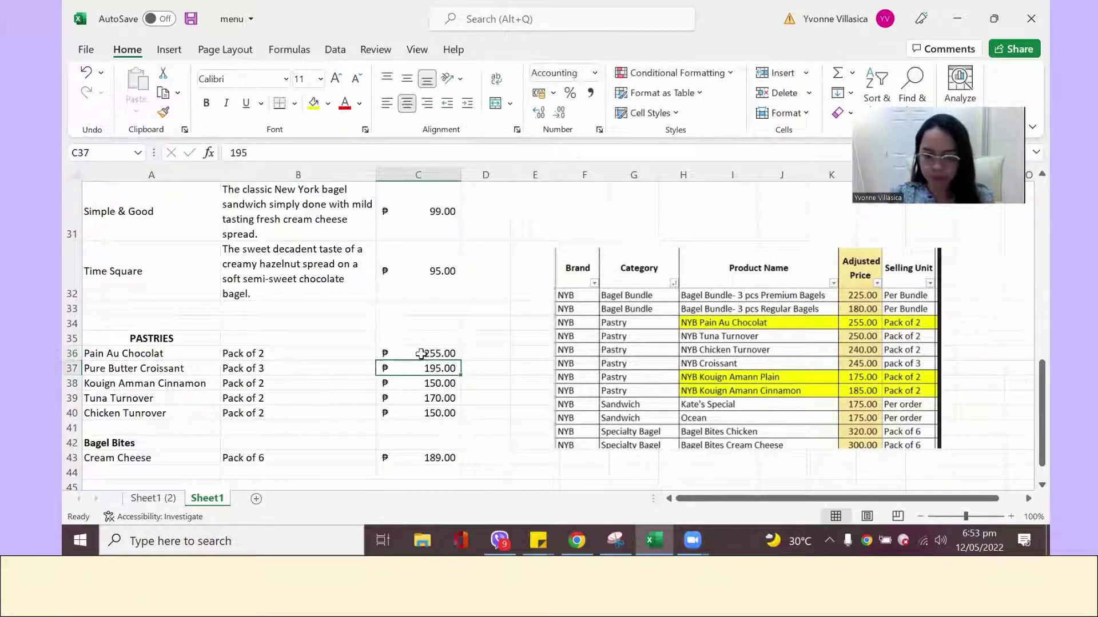
- Set the Tuna Turnover price to 250 and Chicken Turnover to 240
click(185, 400)
click(439, 400)
text(250)
key(Return)
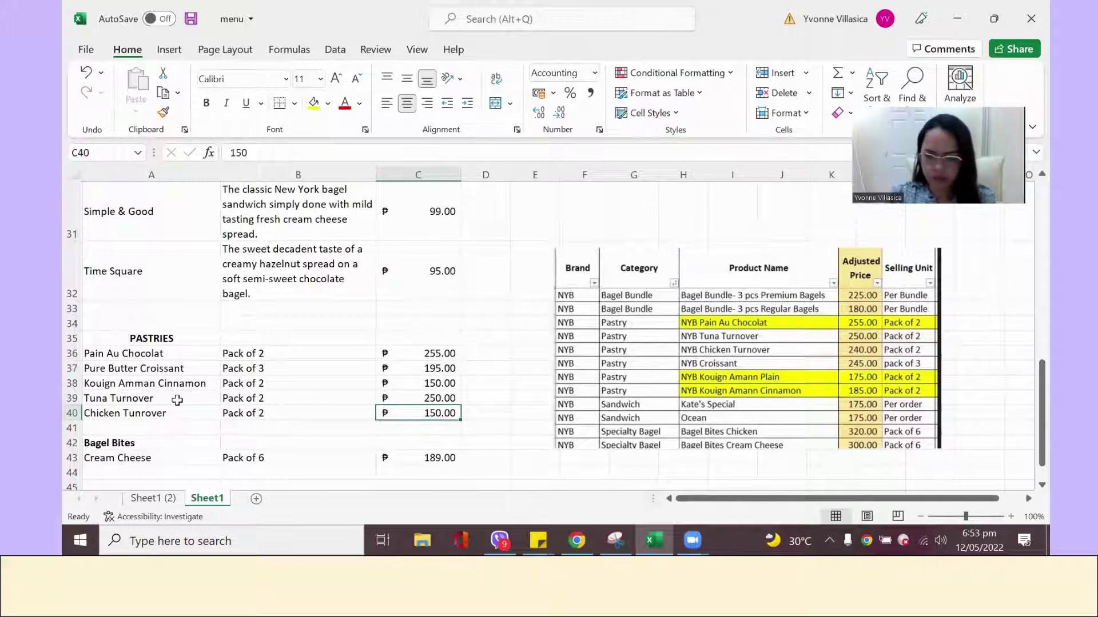
click(397, 399)
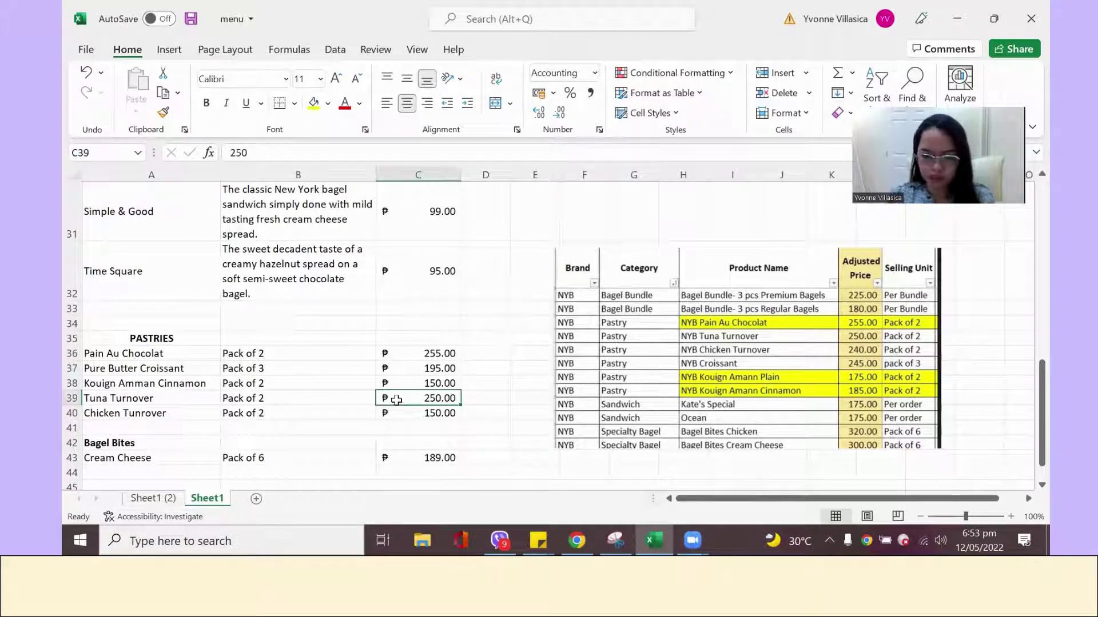
key(Down)
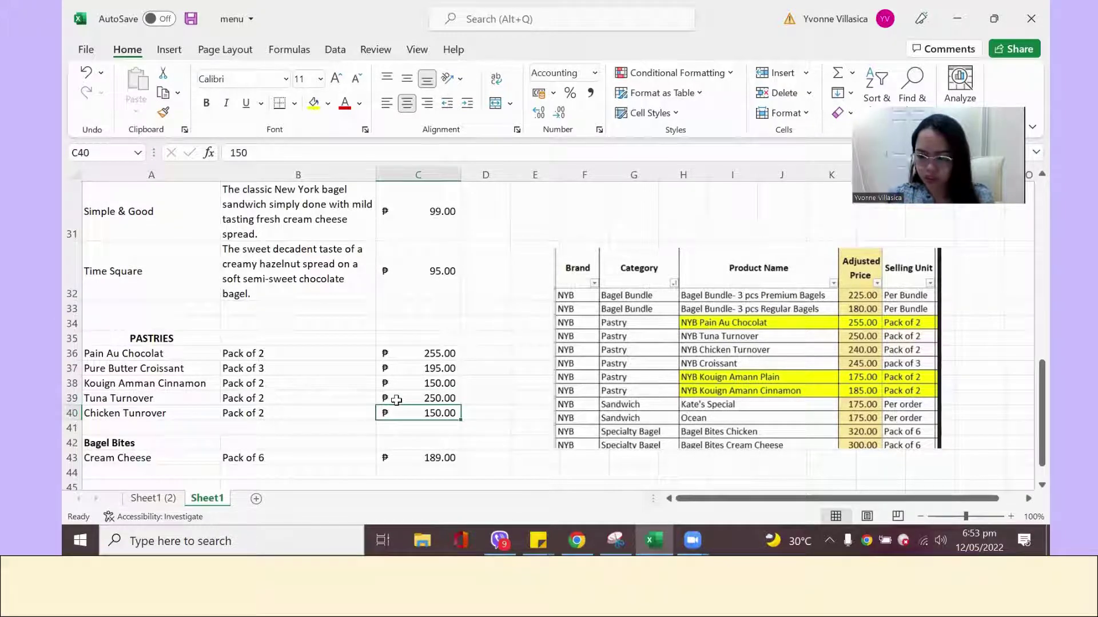
text(240)
key(Return)
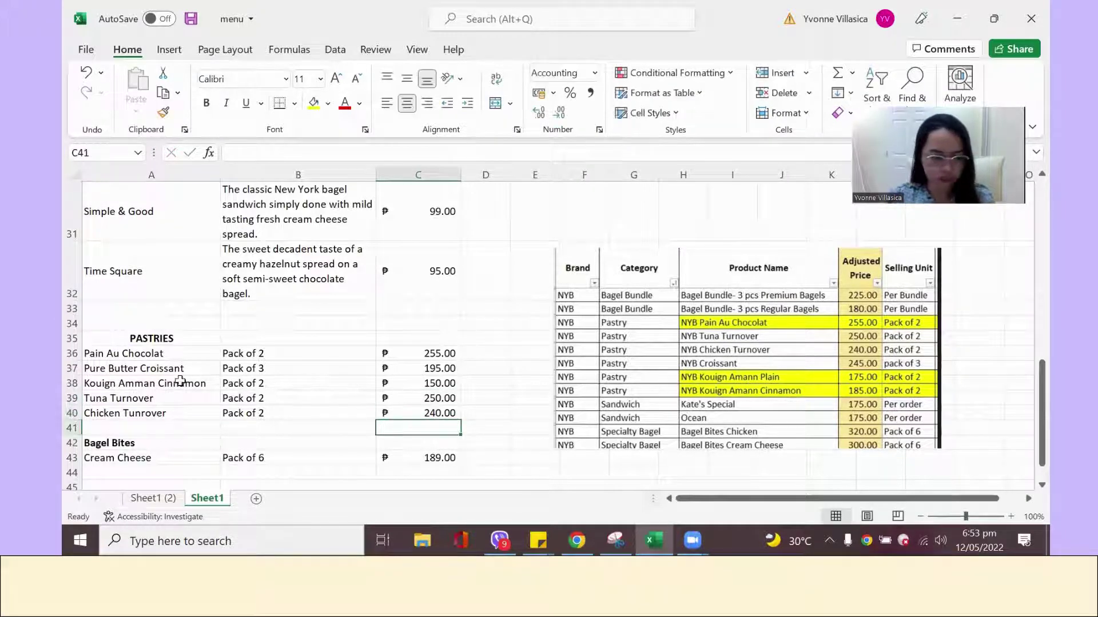
- Set Pure Butter Croissant to 245 and Kouign Amman Cinnamon to 185
click(166, 372)
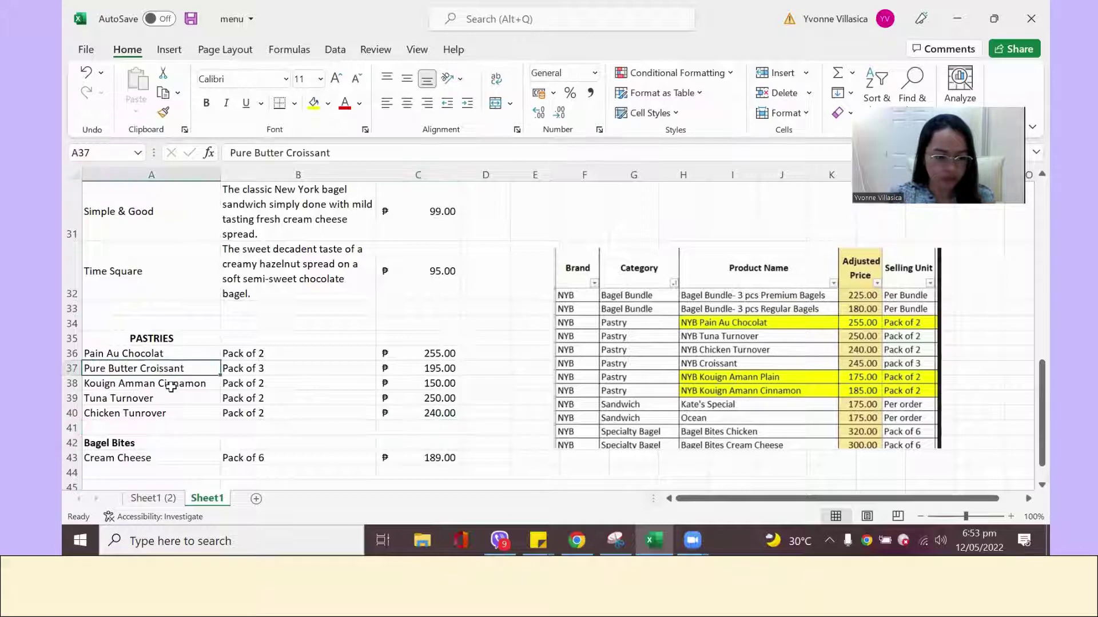
click(171, 387)
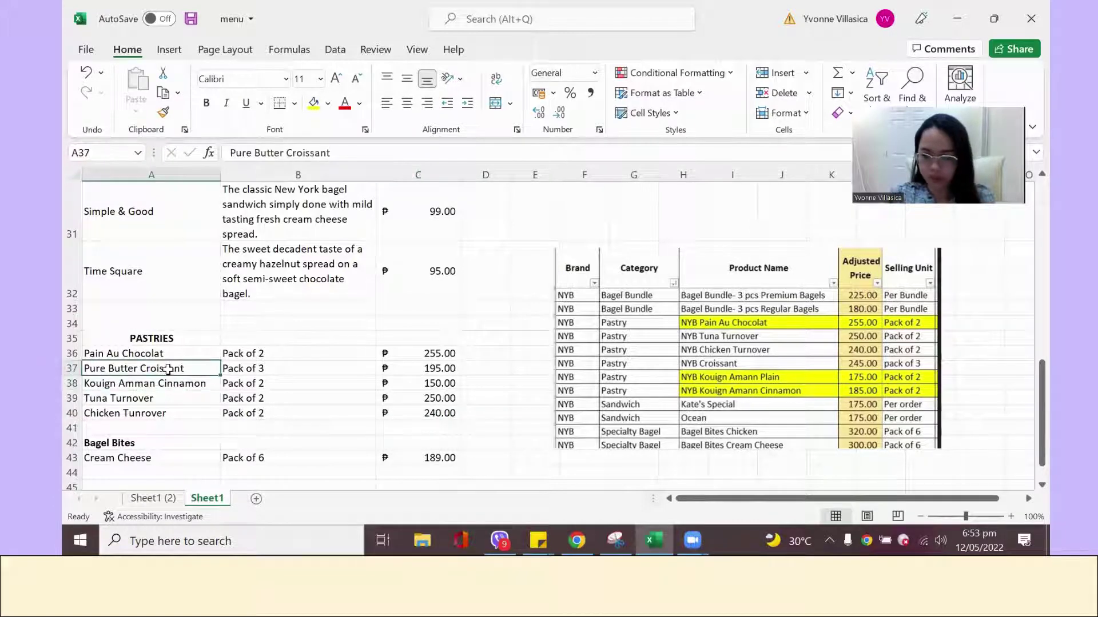
click(407, 371)
text(245)
key(Return)
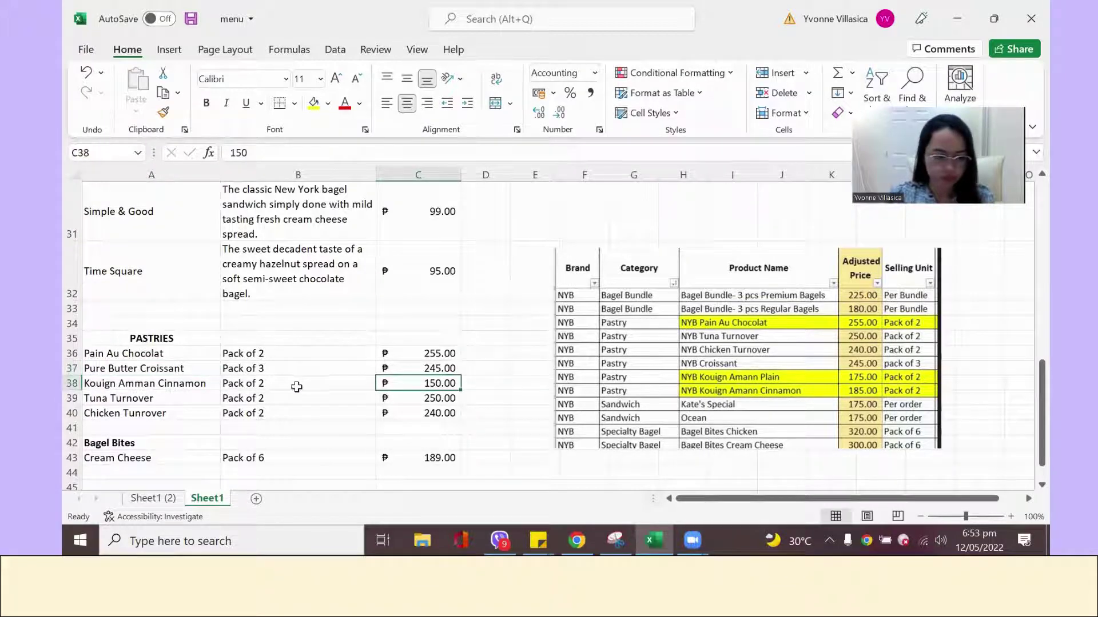
text(185)
key(Return)
- Insert a row above Tuna Turnover and name it 'Kouign Amman Plain'
click(72, 398)
right_click(73, 398)
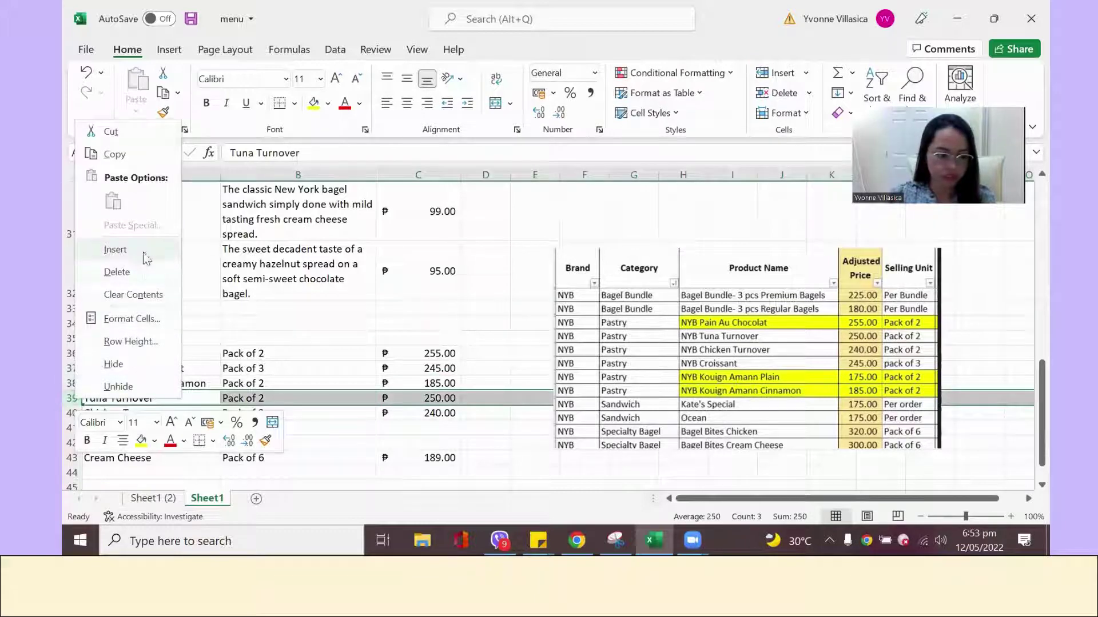
click(105, 261)
click(135, 397)
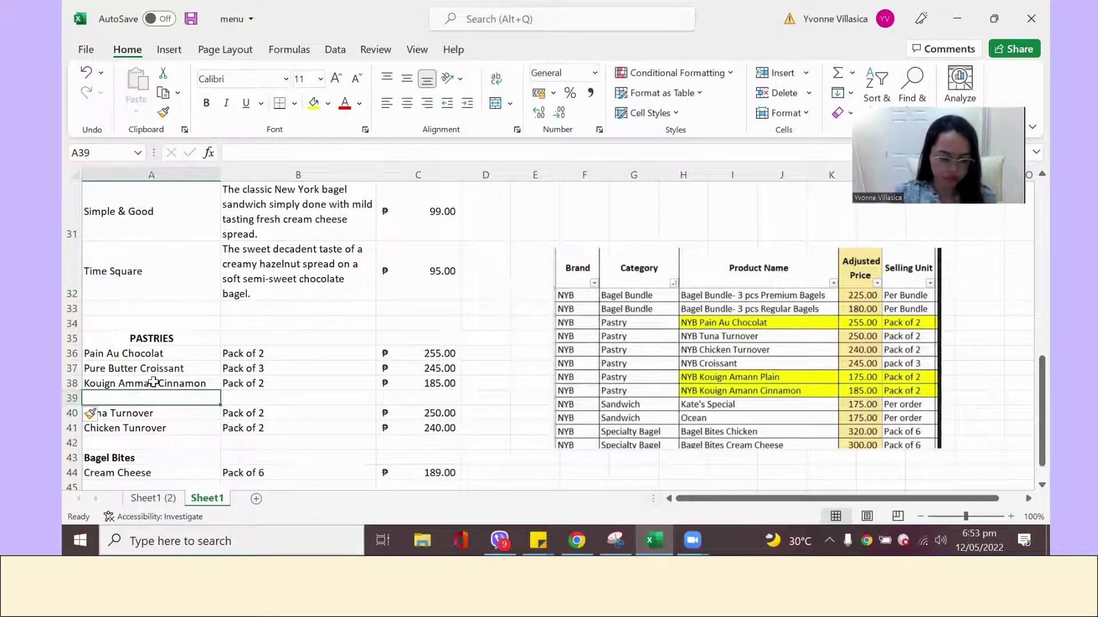
click(151, 382)
key(ctrl+c)
click(164, 398)
key(ctrl+v)
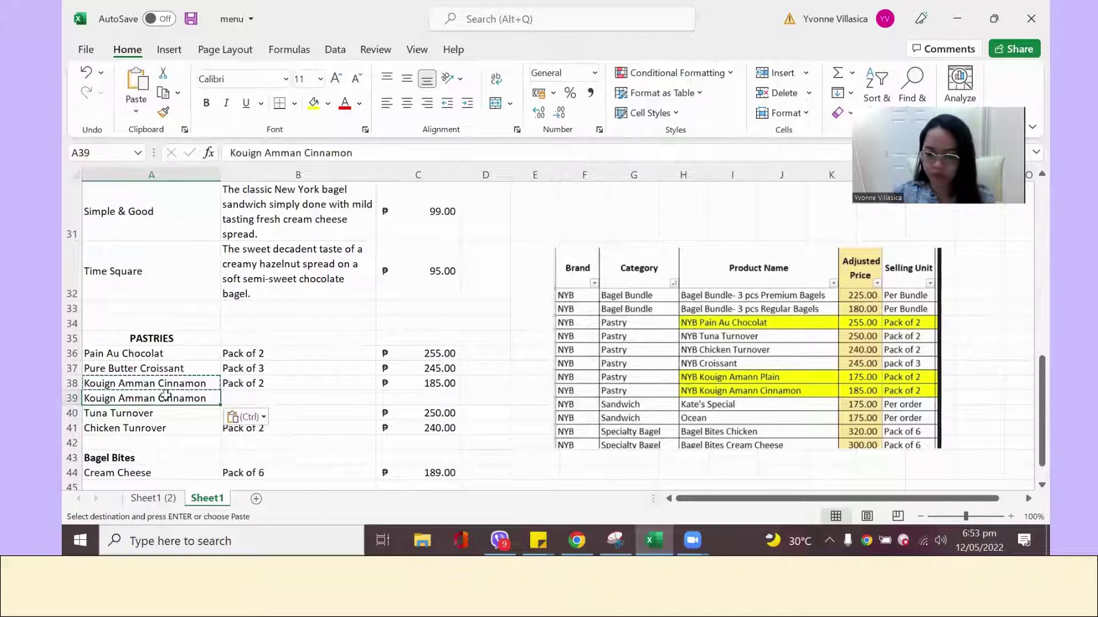
drag(352, 153, 309, 150)
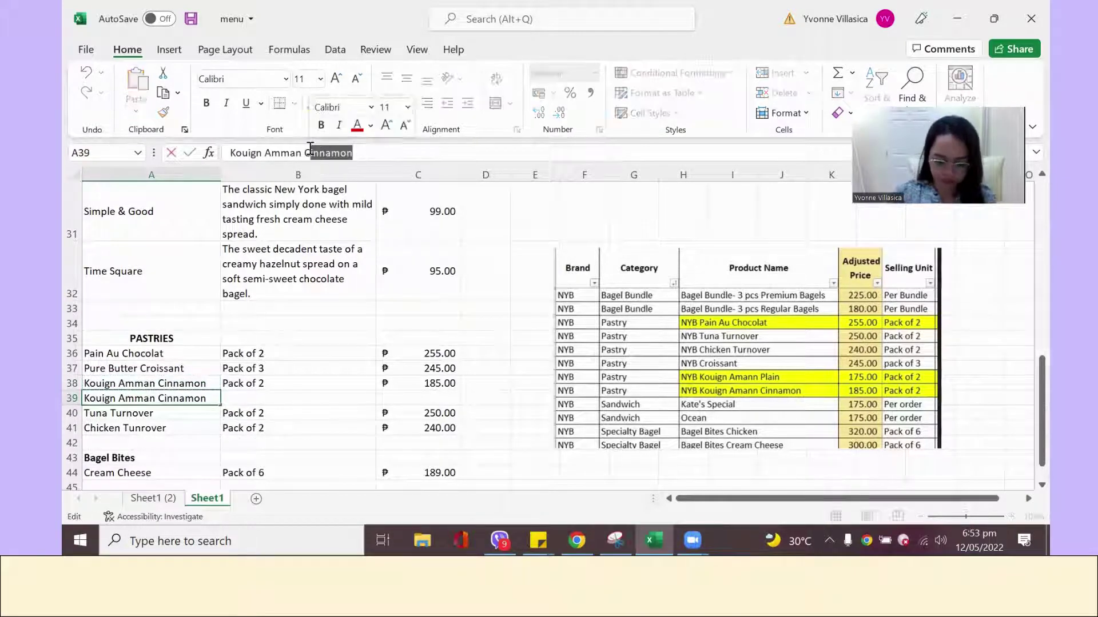
key(BackSpace)
text(Pal)
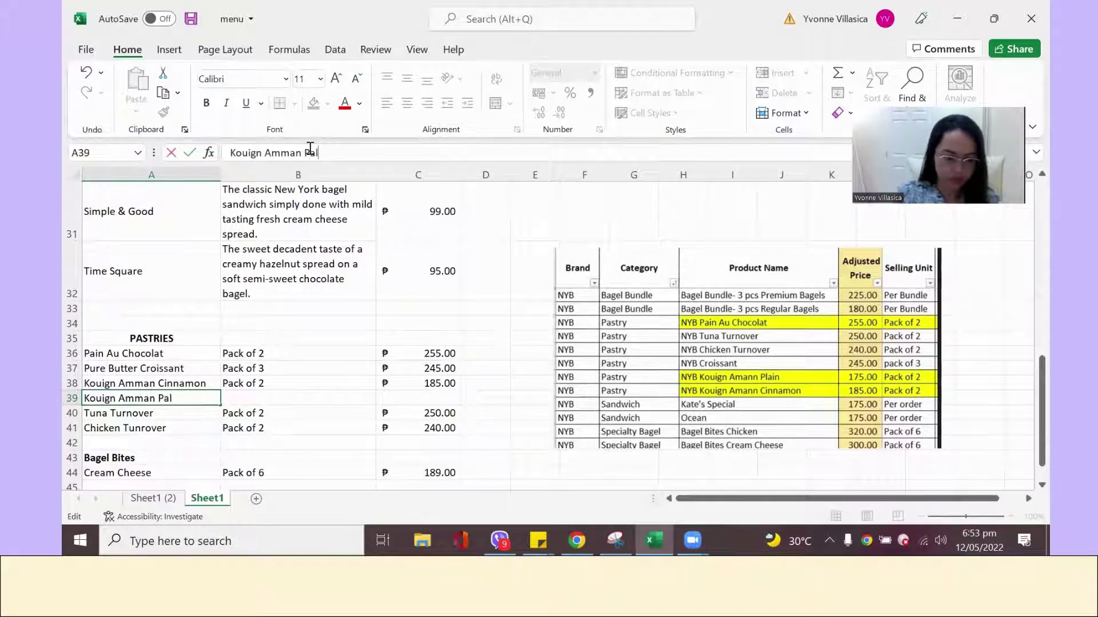
key(BackSpace)
key(BackSpace)
text(la)
key(Tab)
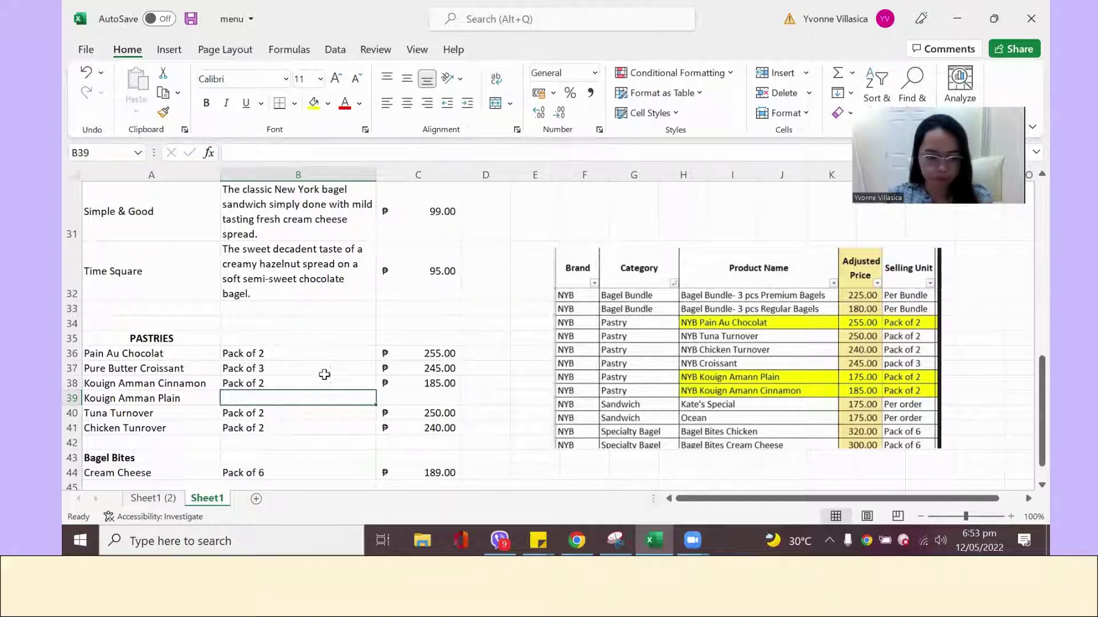
- Copy the Pack of 2 unit from B36 to B39 and price it at 175
click(311, 354)
key(ctrl+c)
click(299, 395)
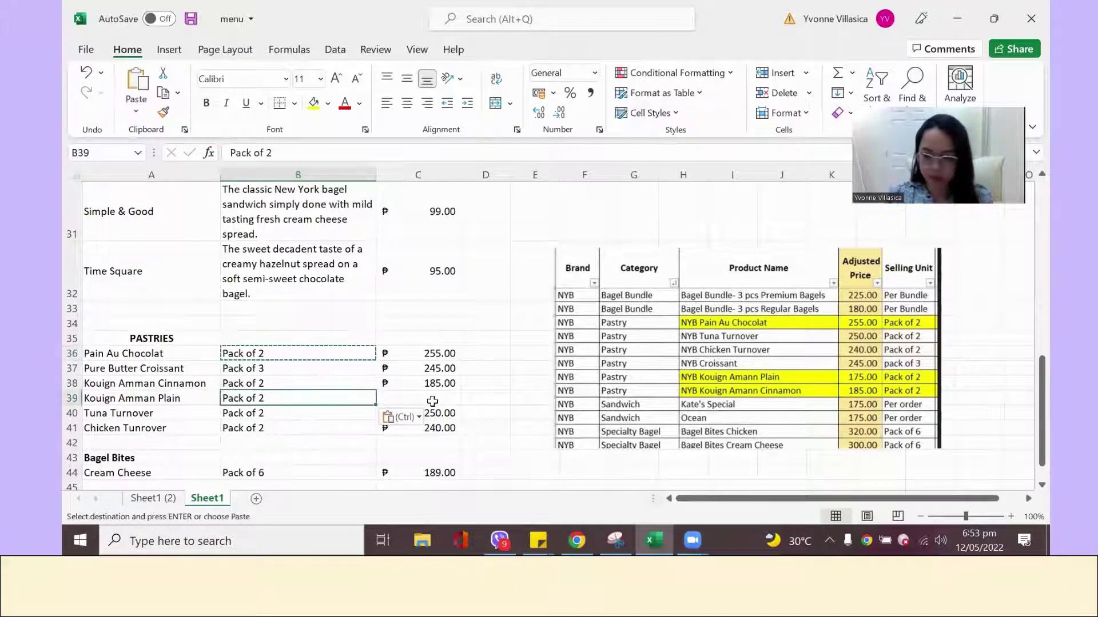
click(432, 402)
key(BackSpace)
text(175)
key(Return)
- Change the Cream Cheese price in C44 to 300
scroll(292, 354, down, 3)
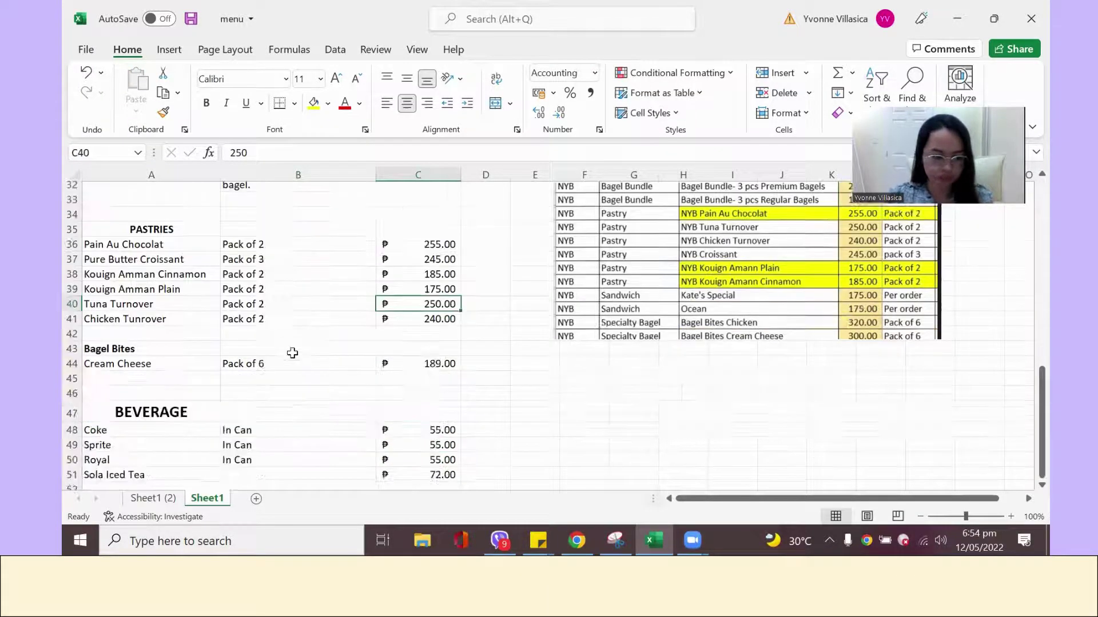
drag(625, 285, 628, 341)
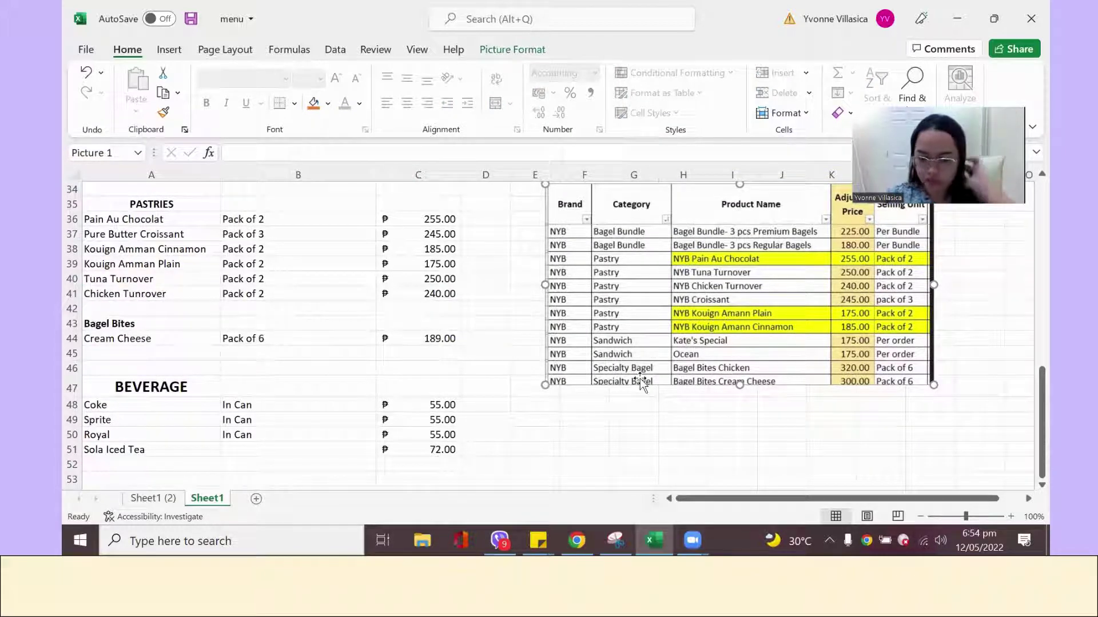
click(427, 339)
text(3)
key(Return)
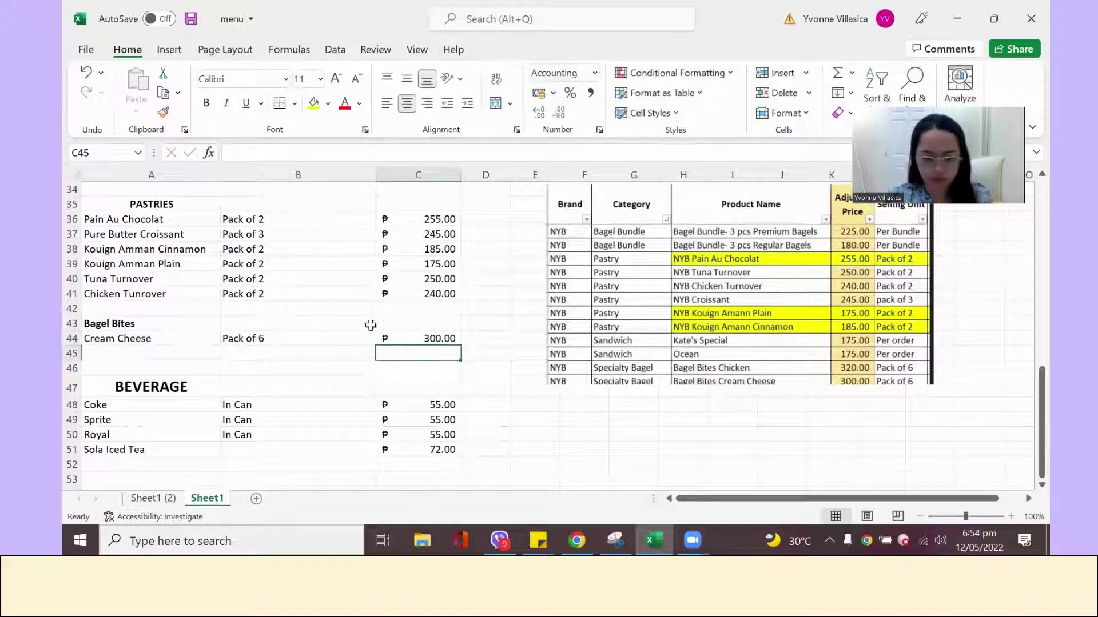
- Rename A44 to 'Bagel Bites Cream Cheese'
click(152, 350)
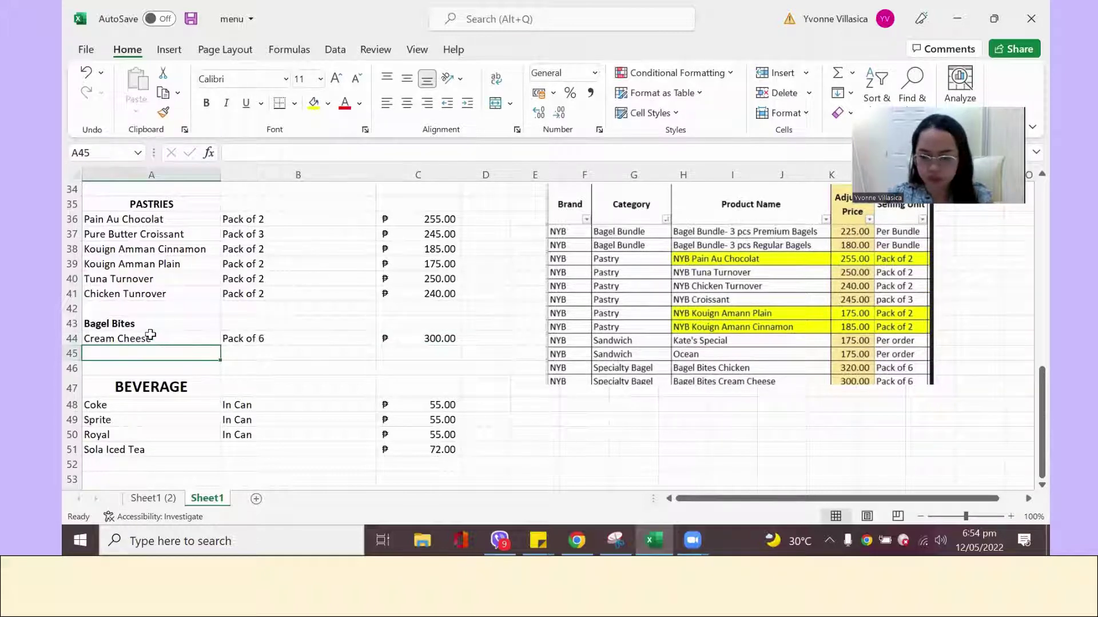
click(150, 337)
click(233, 155)
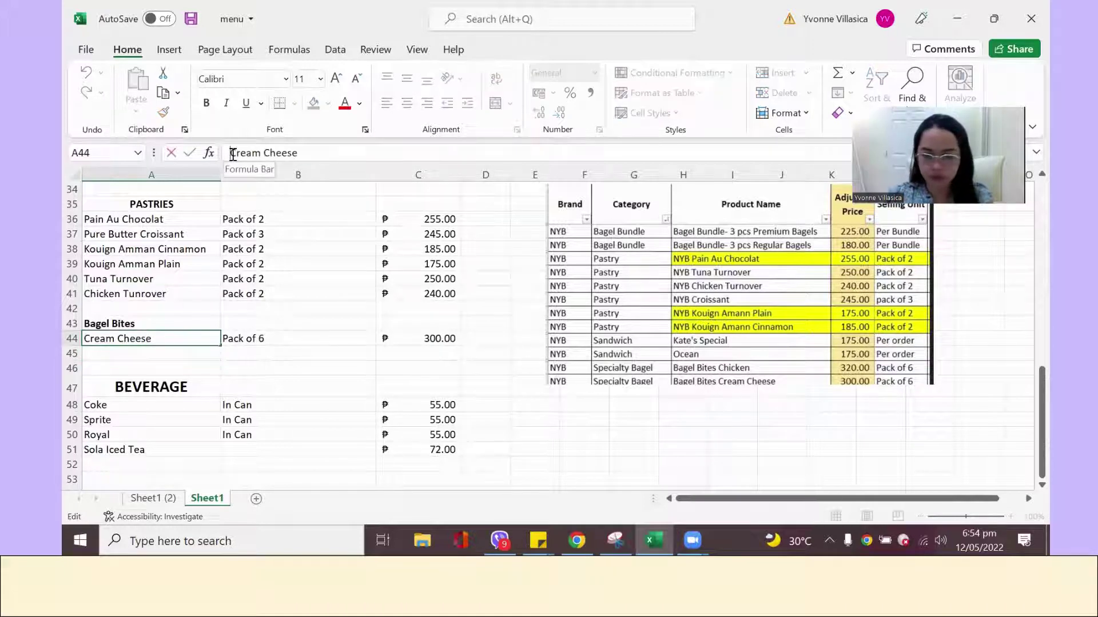
text(Bagel)
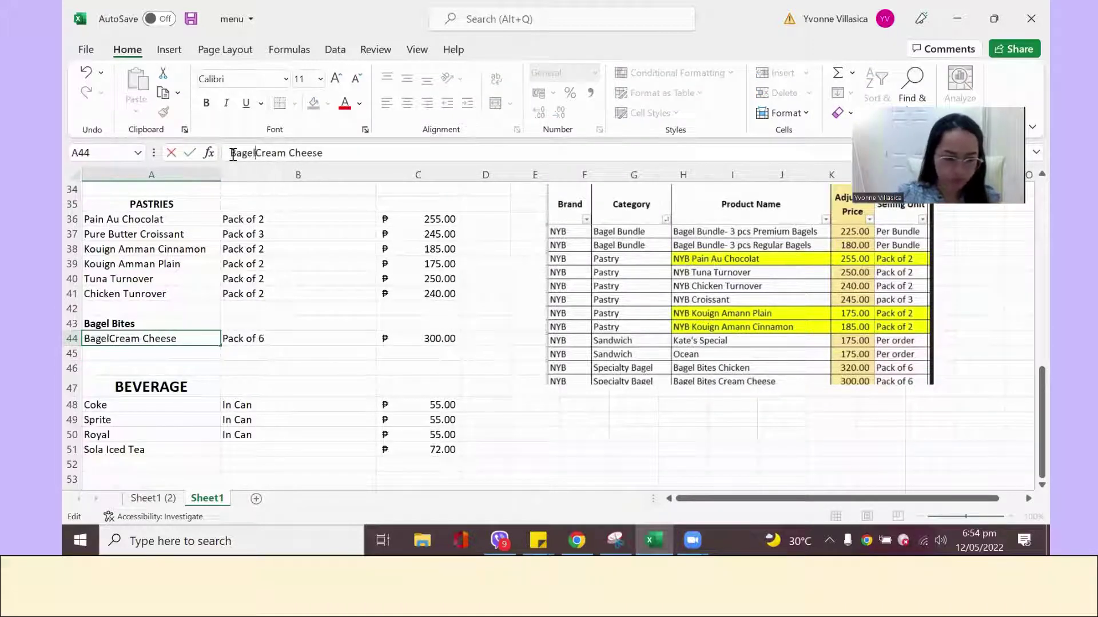
text( Bit)
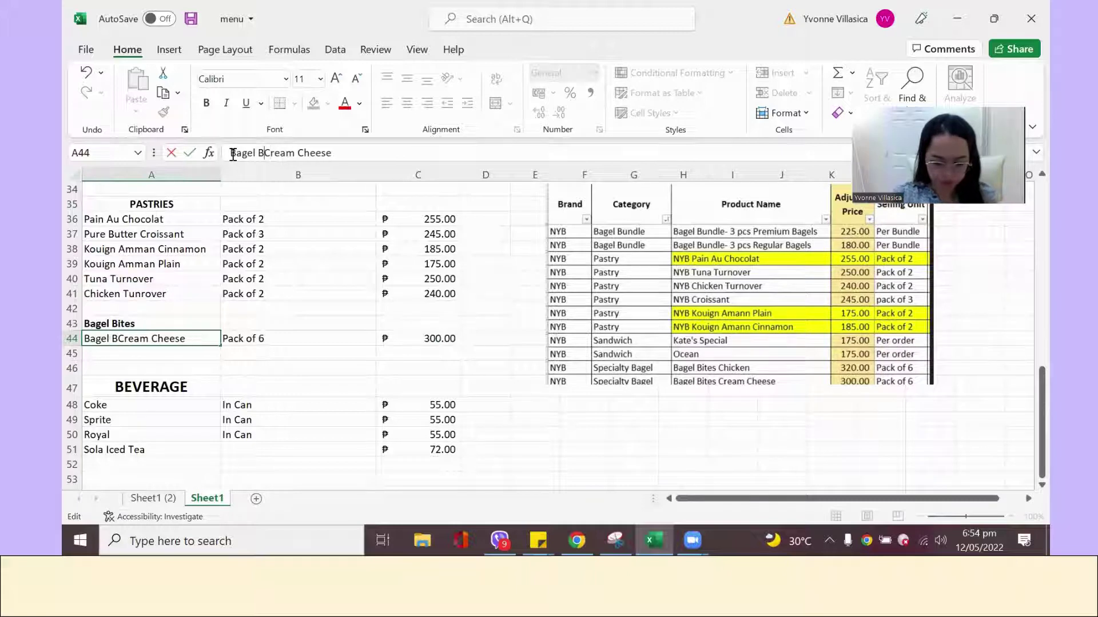
text(es)
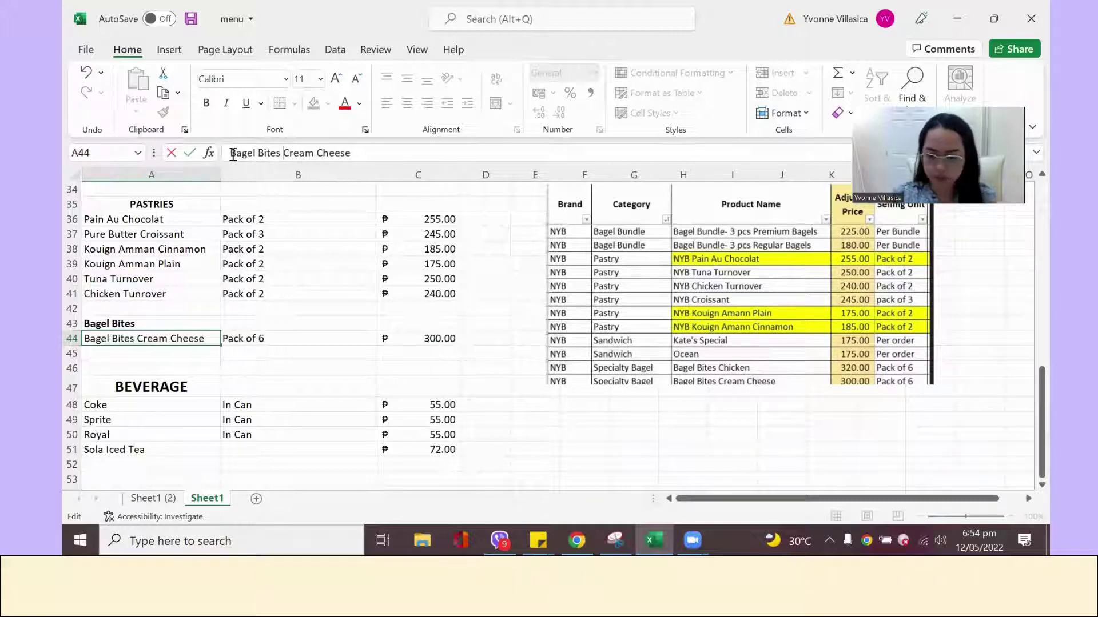
key(Return)
- Add 'Bagel Bites Chicken' in A45 by copying and editing the Cream Cheese name
click(181, 339)
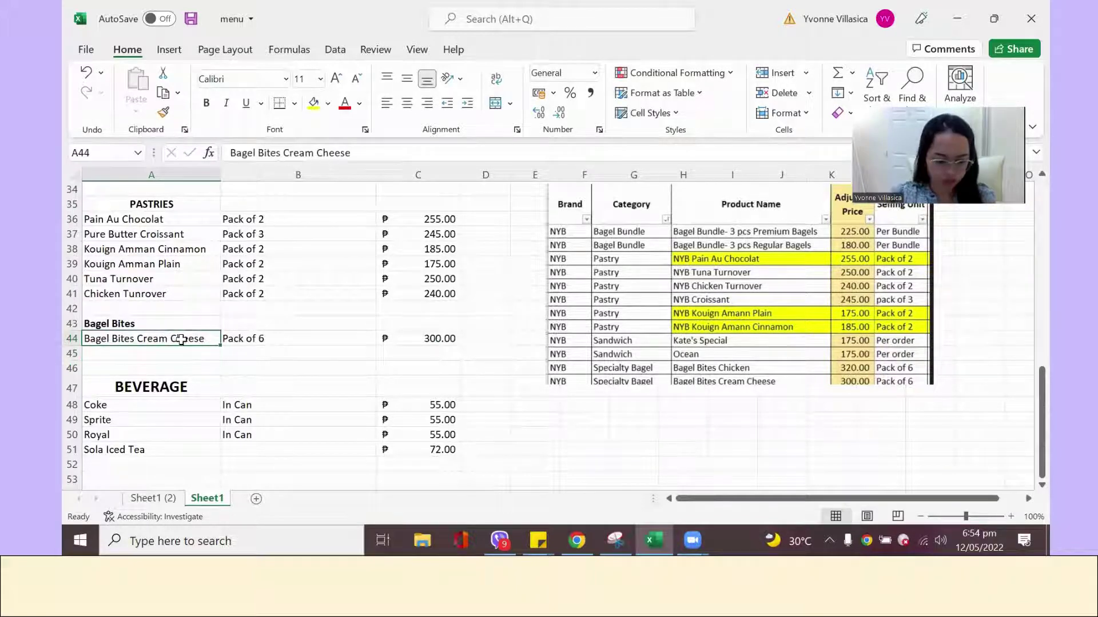
key(ctrl+c)
click(181, 354)
key(ctrl+v)
drag(349, 153, 293, 151)
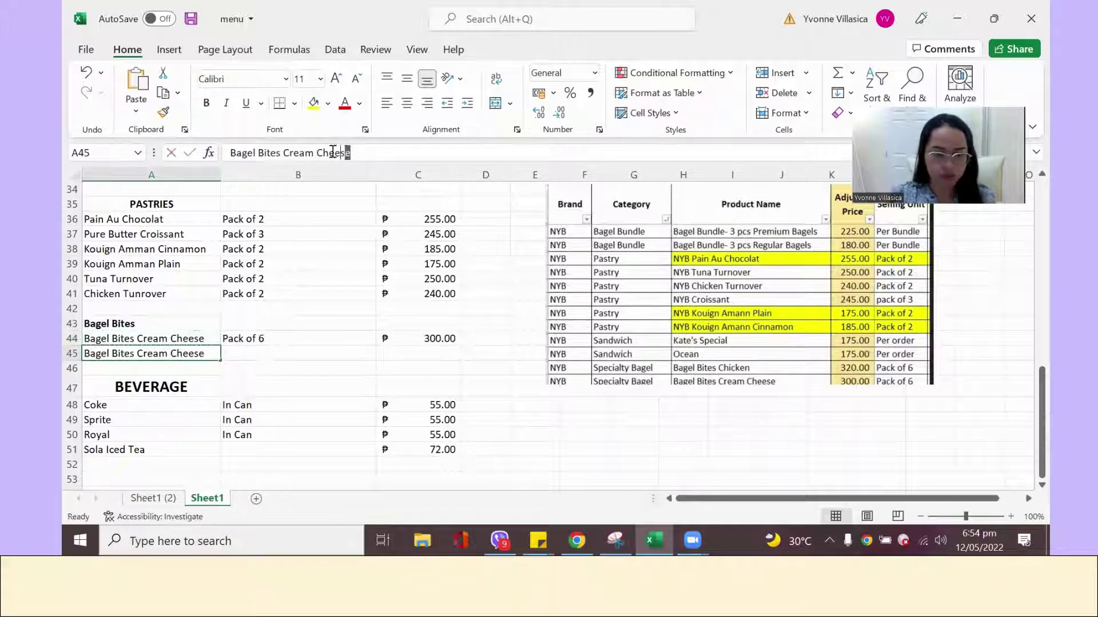
text(hicken)
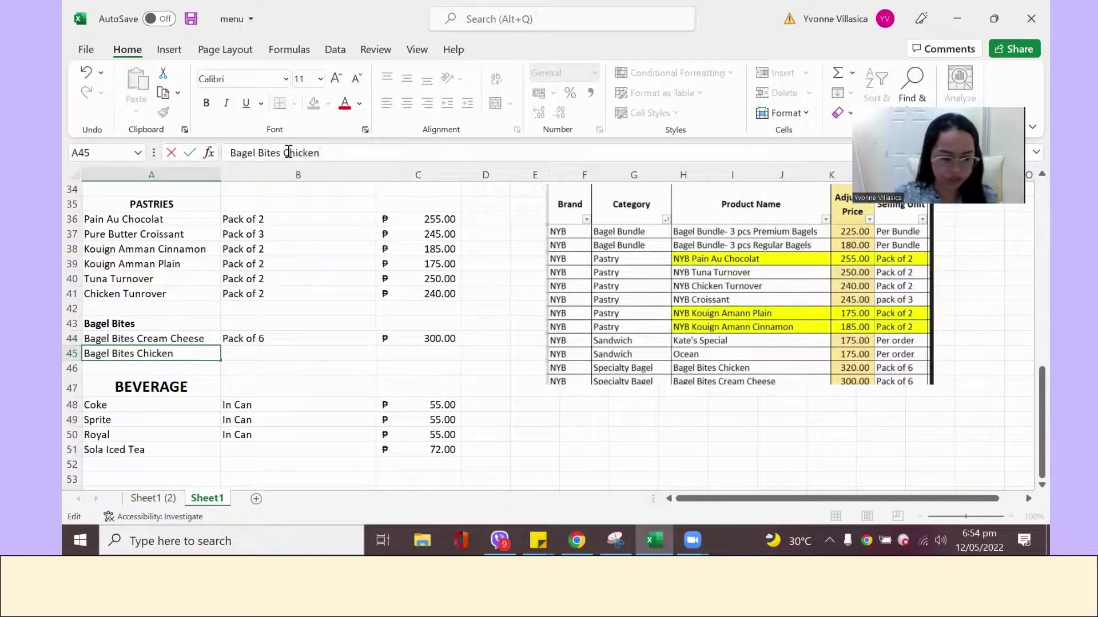
key(Tab)
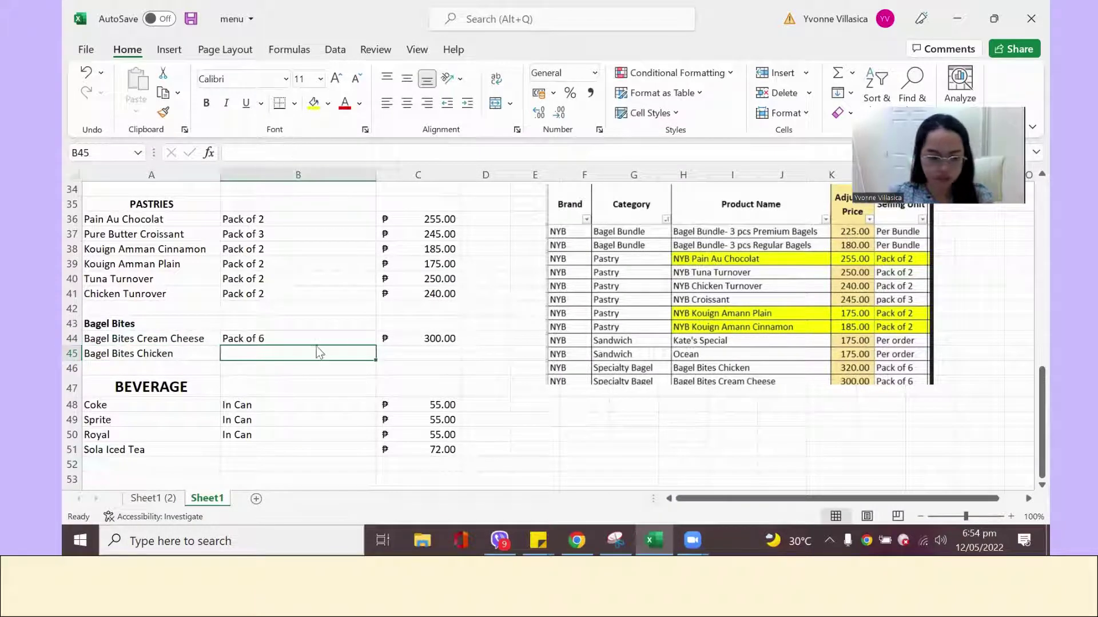
- Give Bagel Bites Chicken 'Pack of 6' at 320, and clear beverage rows 47–52
click(313, 339)
key(ctrl+c)
click(304, 354)
key(ctrl+v)
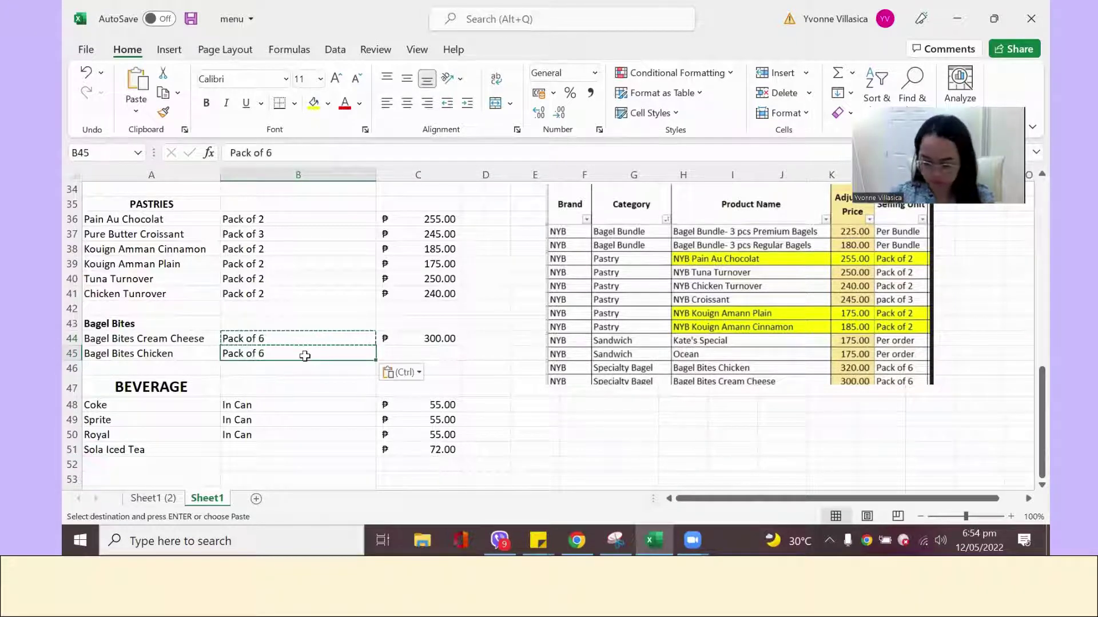
key(Tab)
text(320)
key(Return)
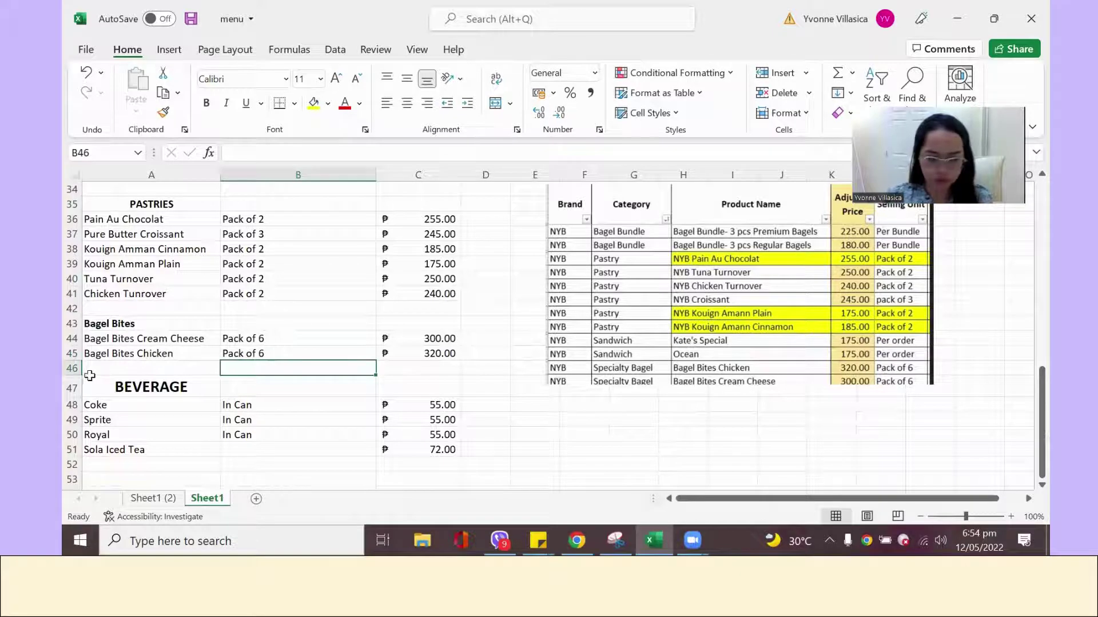
drag(71, 388, 71, 464)
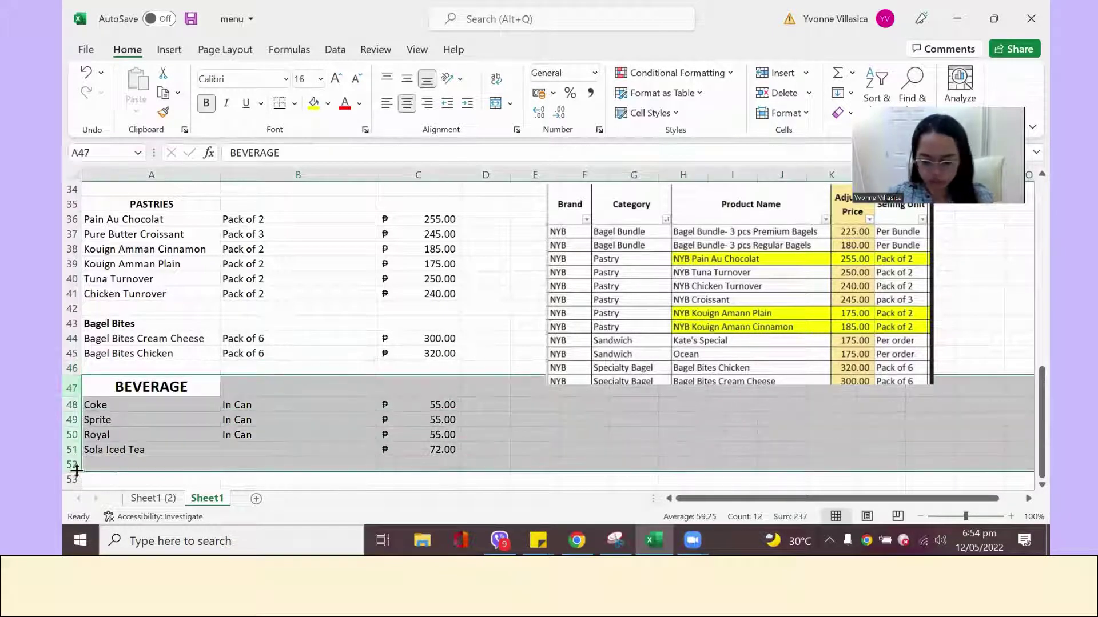
key(Delete)
- Drag the price-table picture higher up the sheet and zoom out slightly
scroll(377, 351, up, 1)
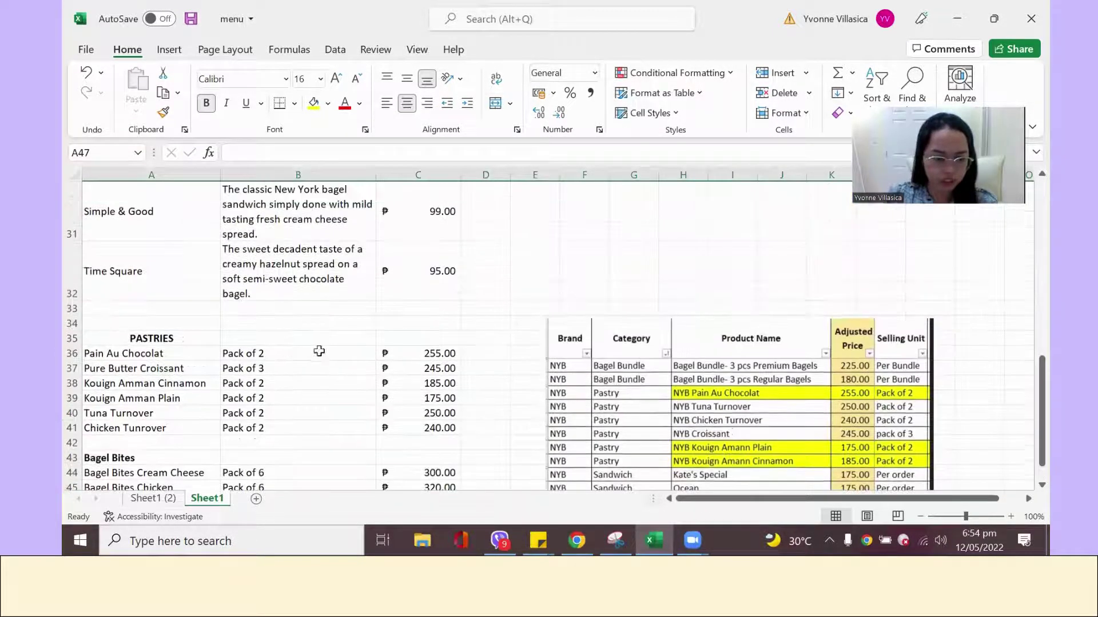
drag(746, 425, 751, 273)
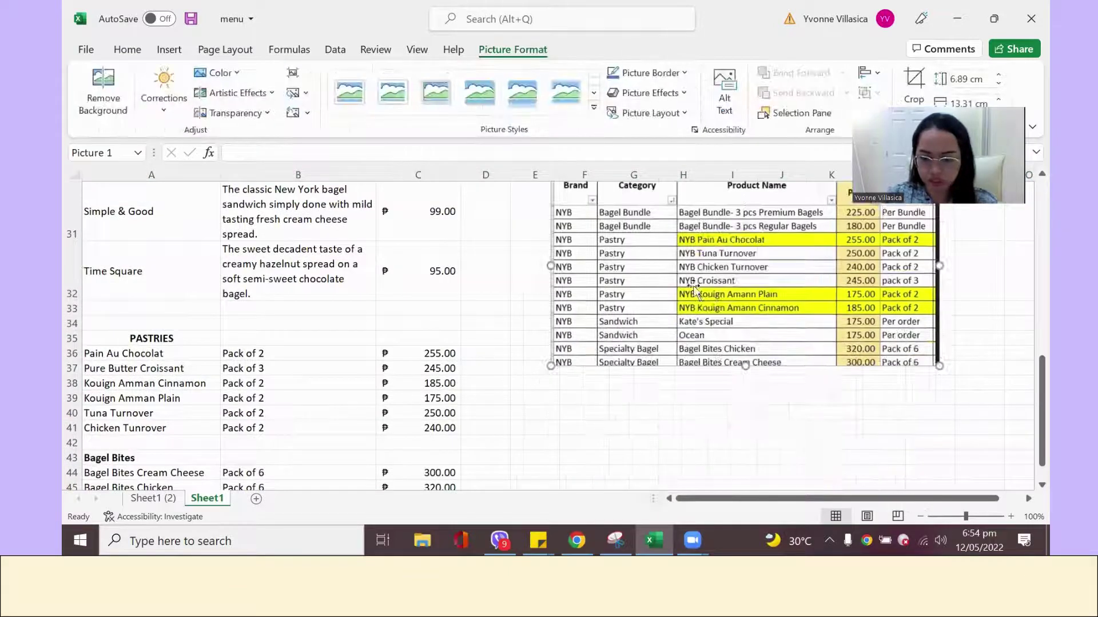
drag(663, 315, 634, 289)
scroll(645, 290, up, 1)
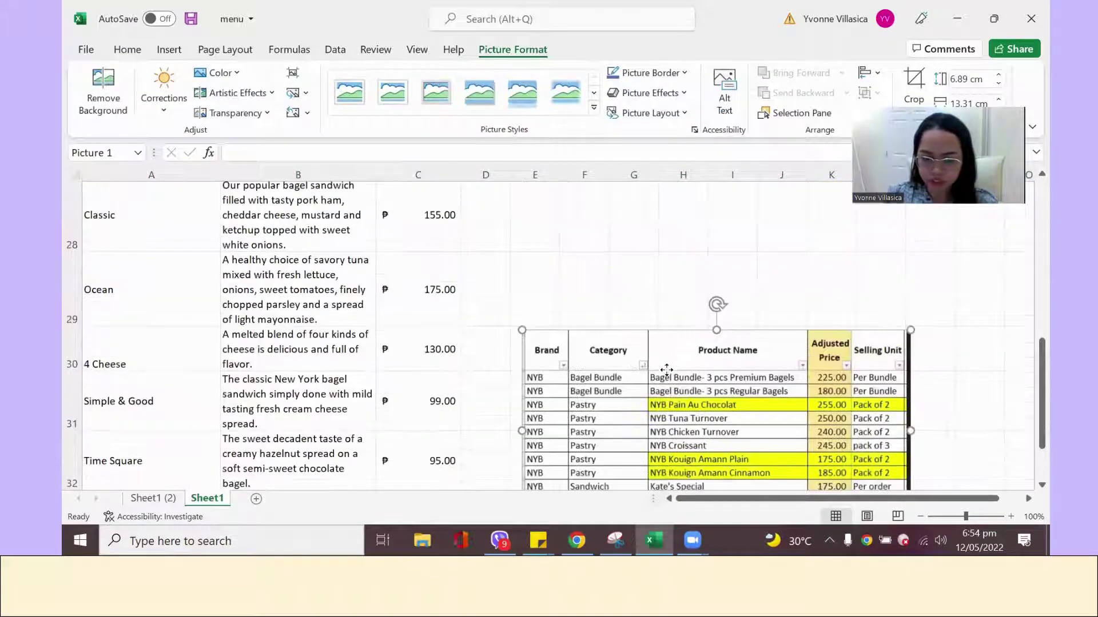
scroll(659, 282, down, 2)
mouse_move(655, 337)
mouse_down()
mouse_move(657, 251)
mouse_move(654, 292)
mouse_move(682, 286)
mouse_up()
scroll(660, 282, up, 2)
scroll(662, 266, down, 1)
scroll(686, 291, up, 1)
scroll(708, 349, up, 1)
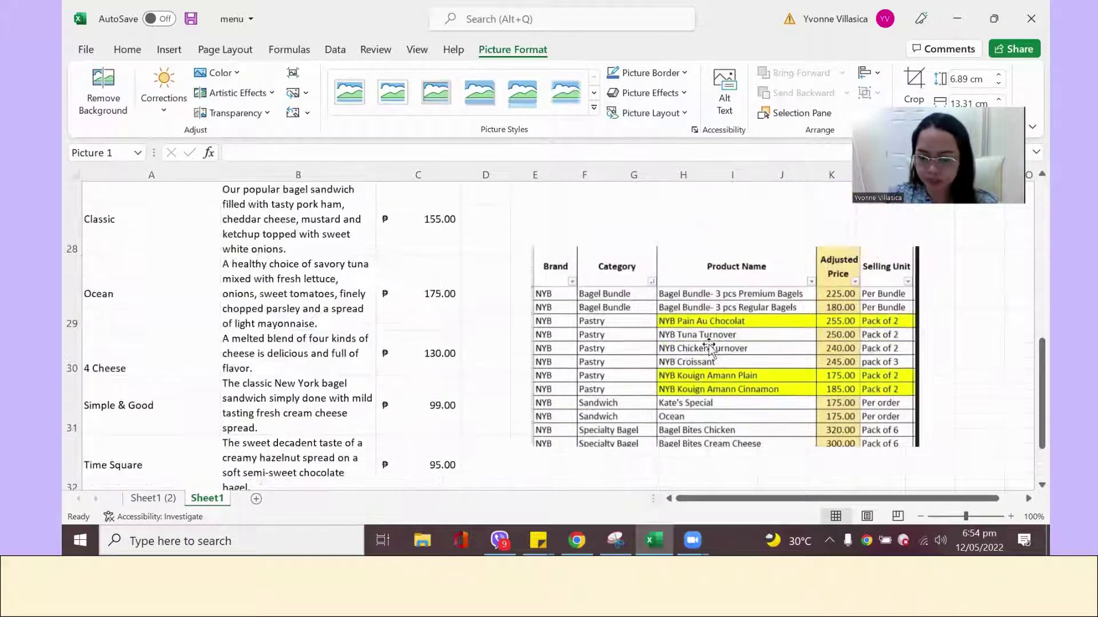
click(919, 517)
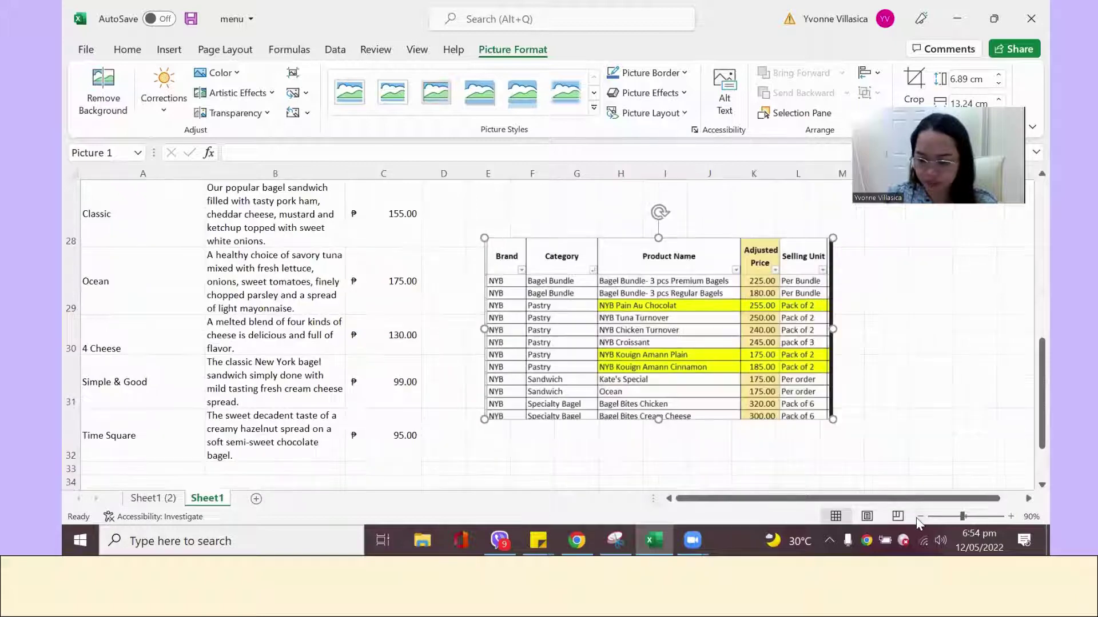
- Clear the Time Square, Simple & Good and 4 Cheese sandwich rows
click(109, 416)
key(shift+space)
key(Delete)
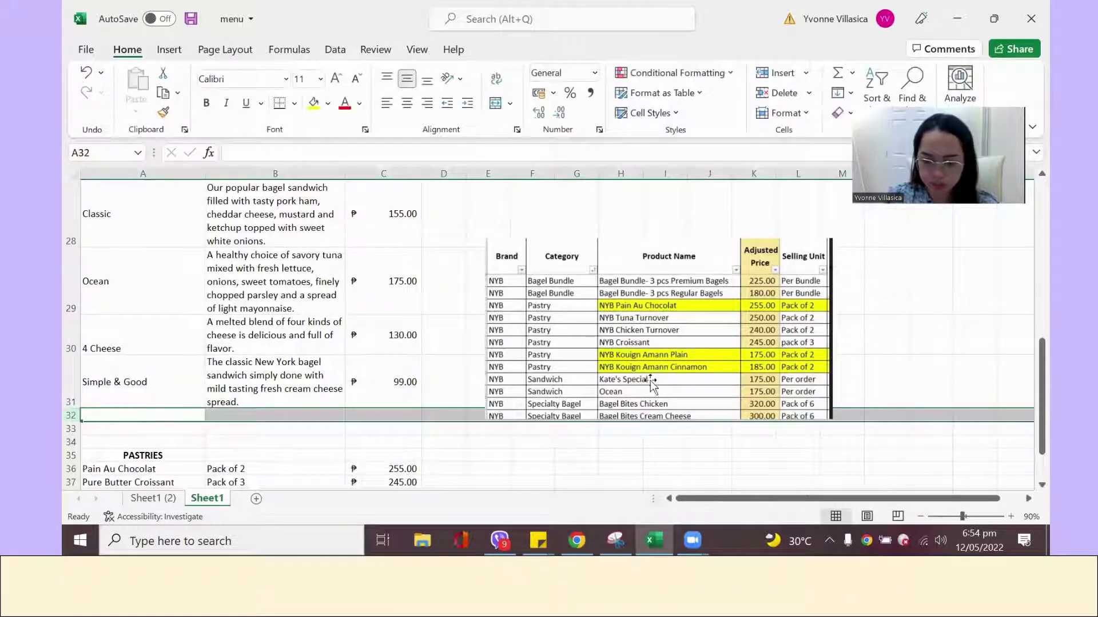
click(71, 375)
key(Delete)
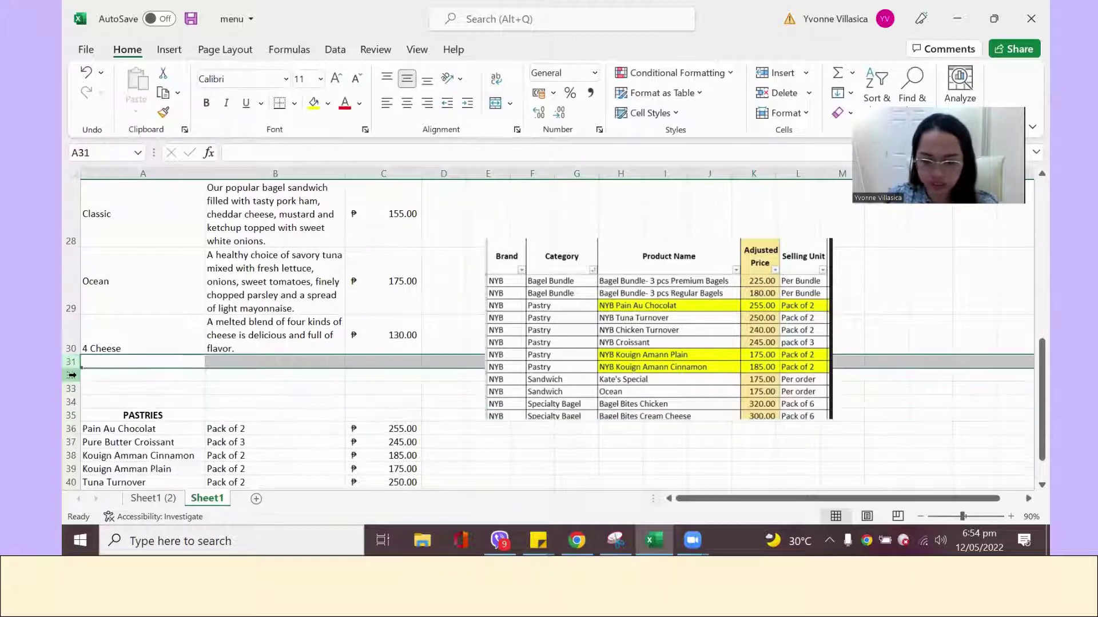
click(70, 338)
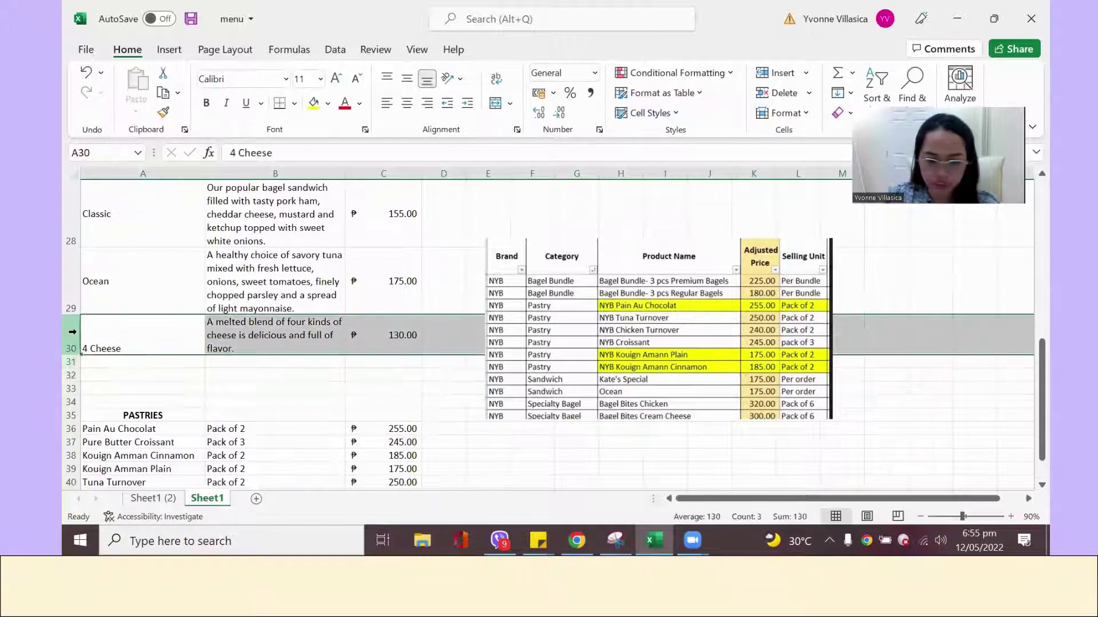
key(Delete)
click(394, 290)
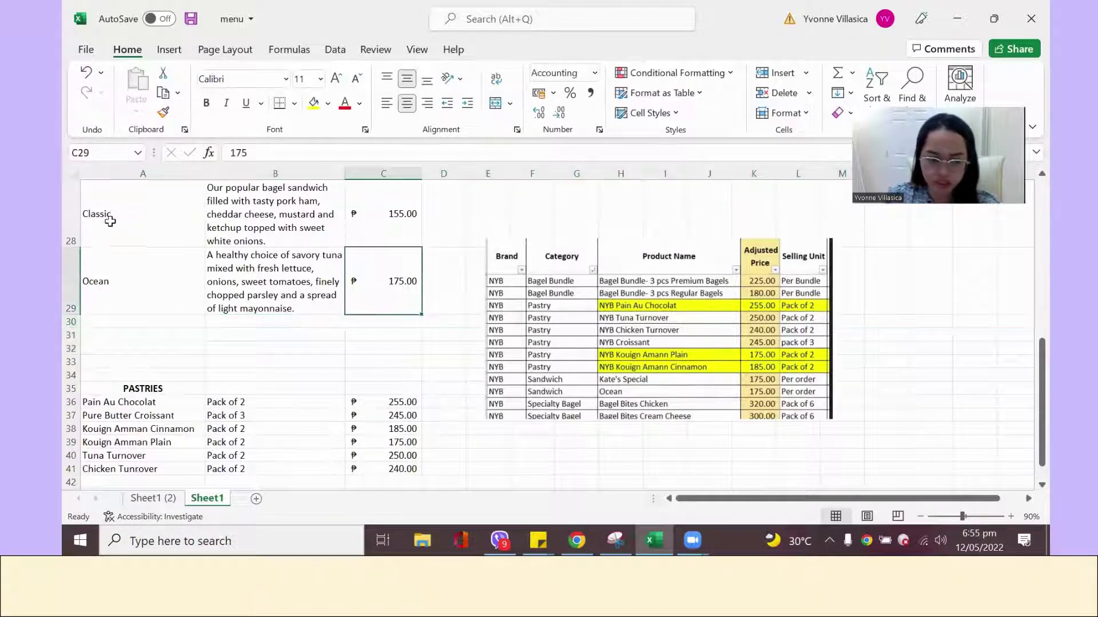
click(123, 212)
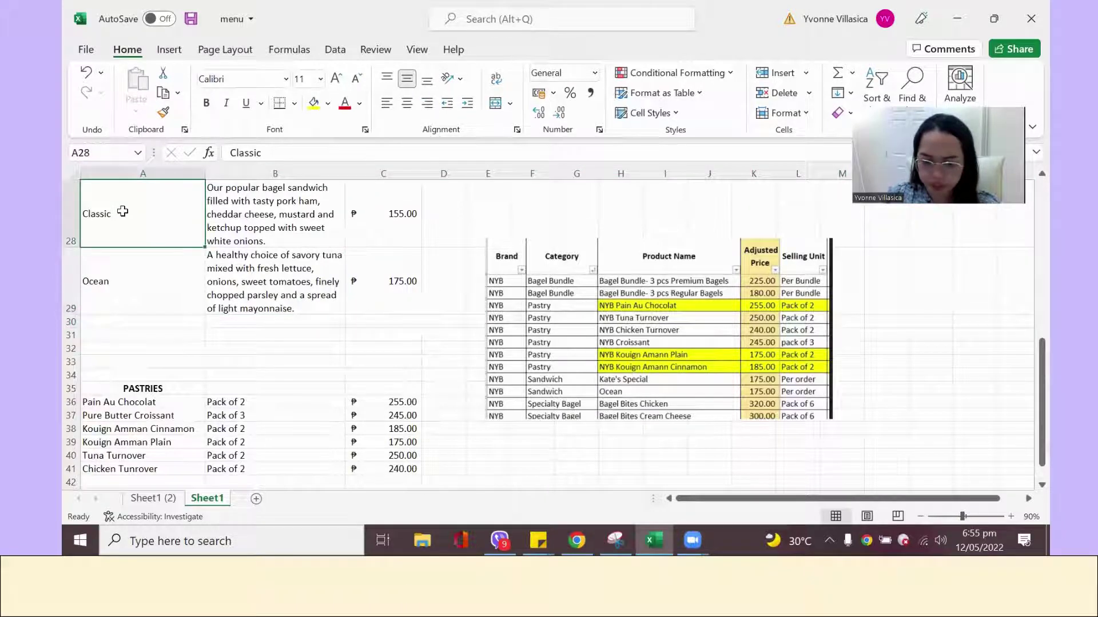
- Clear the Classic row and delete the Norway sandwich row
click(70, 207)
key(Delete)
click(695, 332)
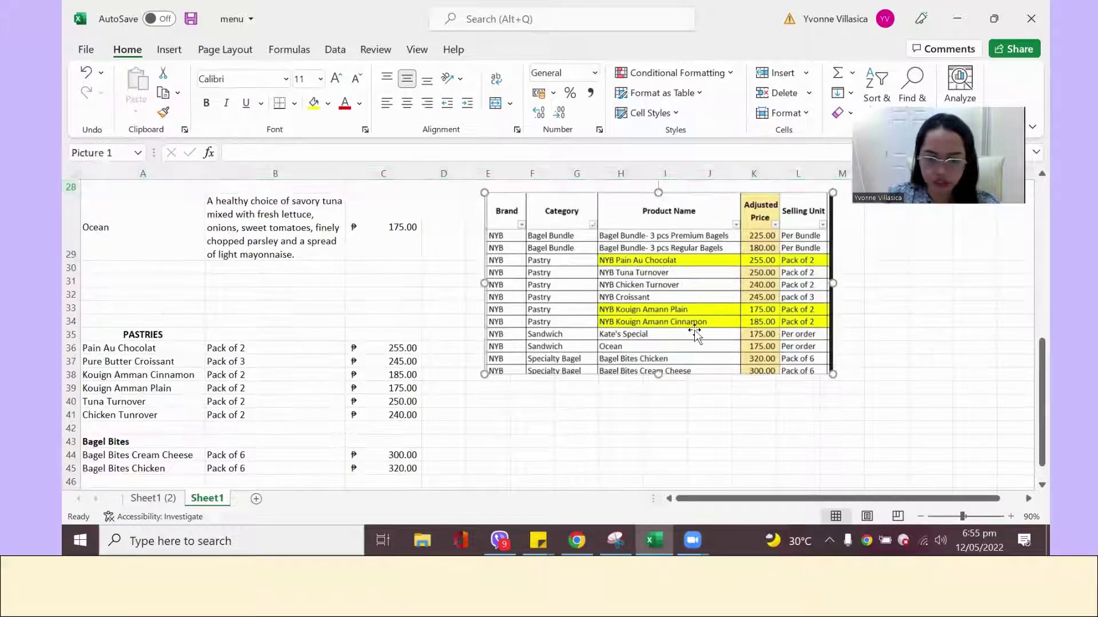
drag(695, 331, 662, 423)
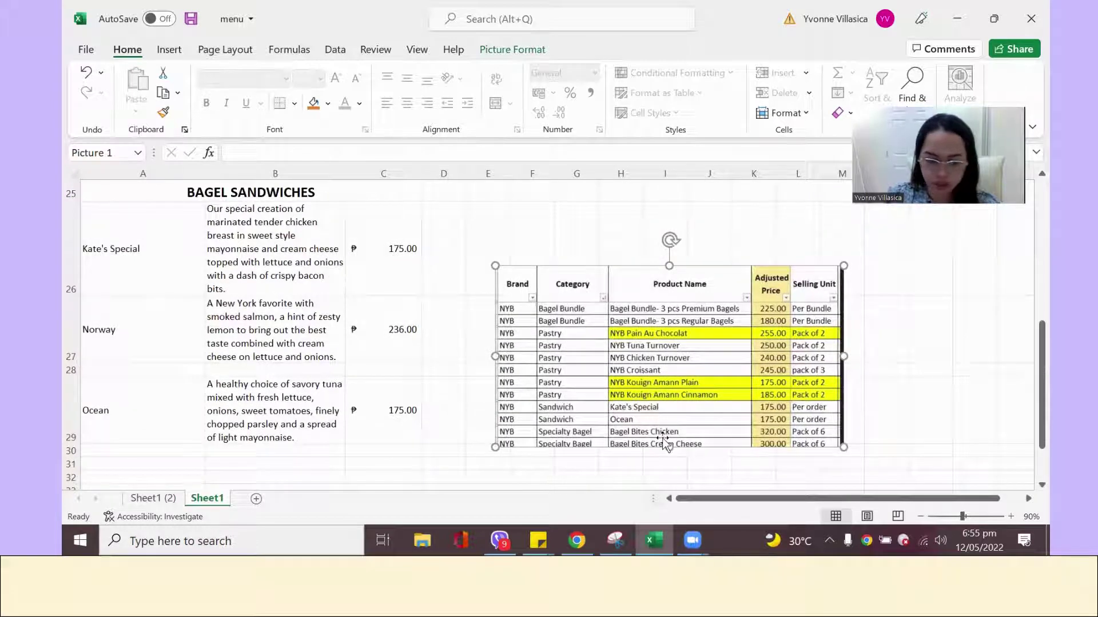
click(73, 249)
click(73, 311)
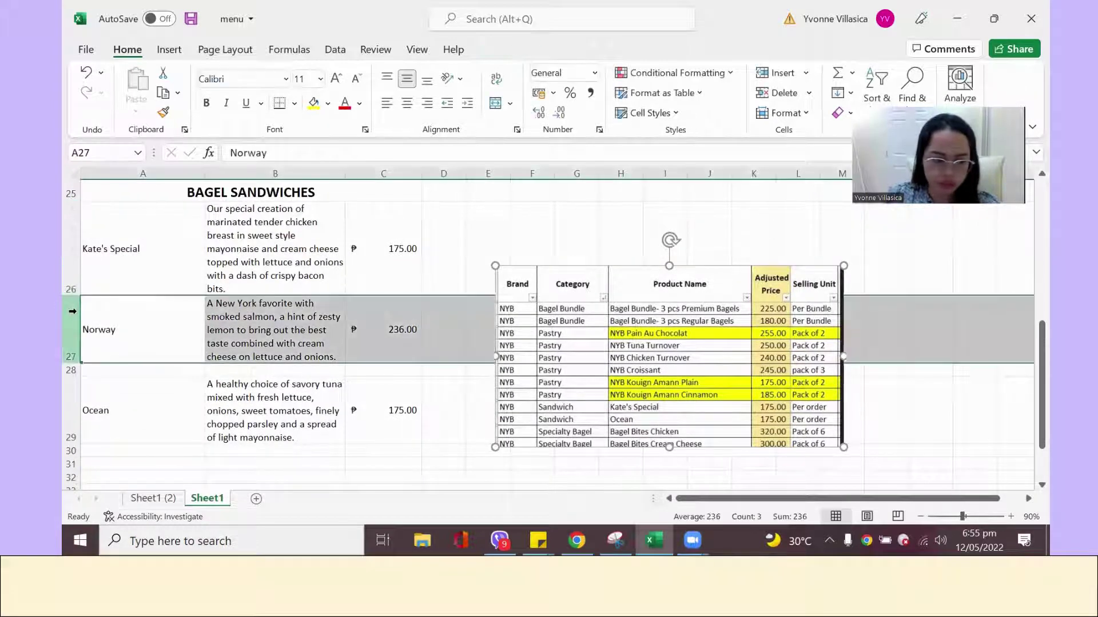
right_click(72, 311)
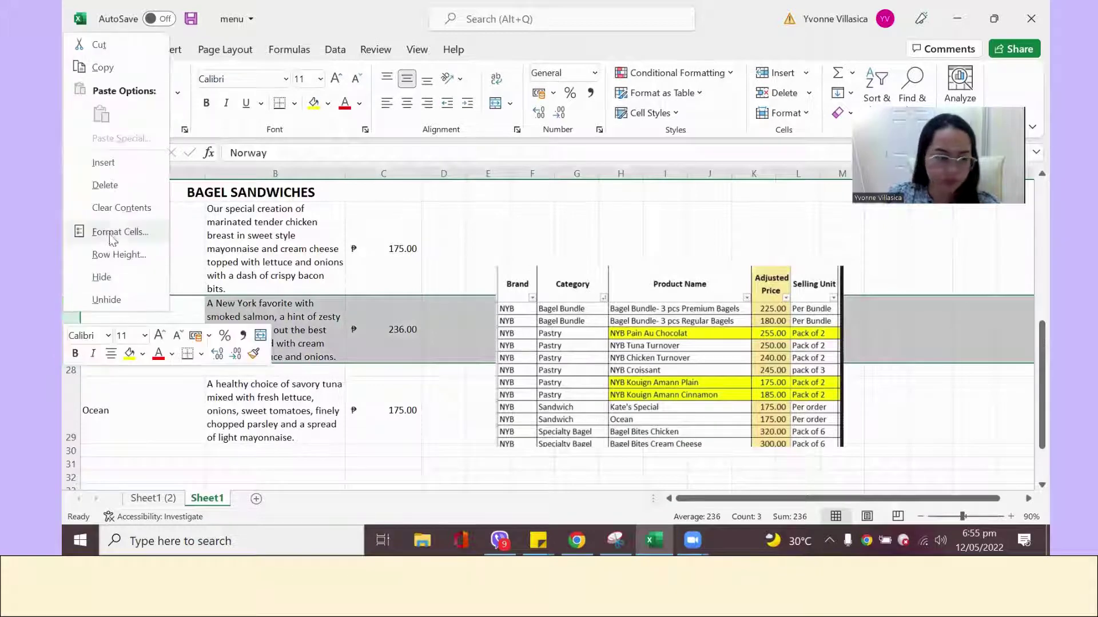
click(104, 185)
- Move the price-table picture up beside the BAGELS list
drag(592, 381, 579, 329)
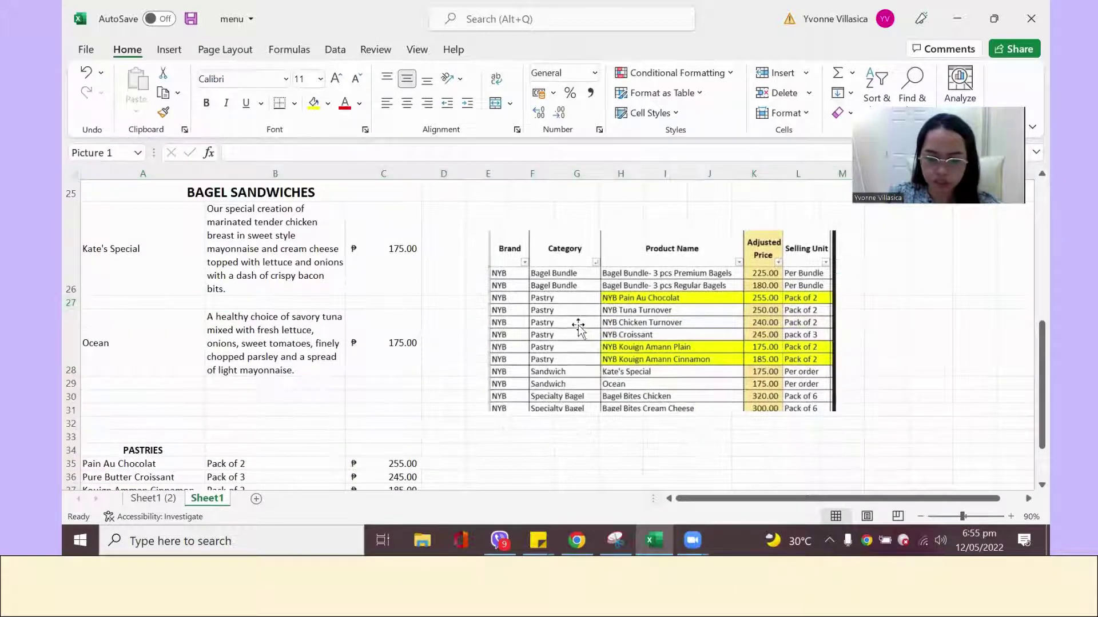
scroll(602, 406, up, 3)
scroll(602, 406, up, 3)
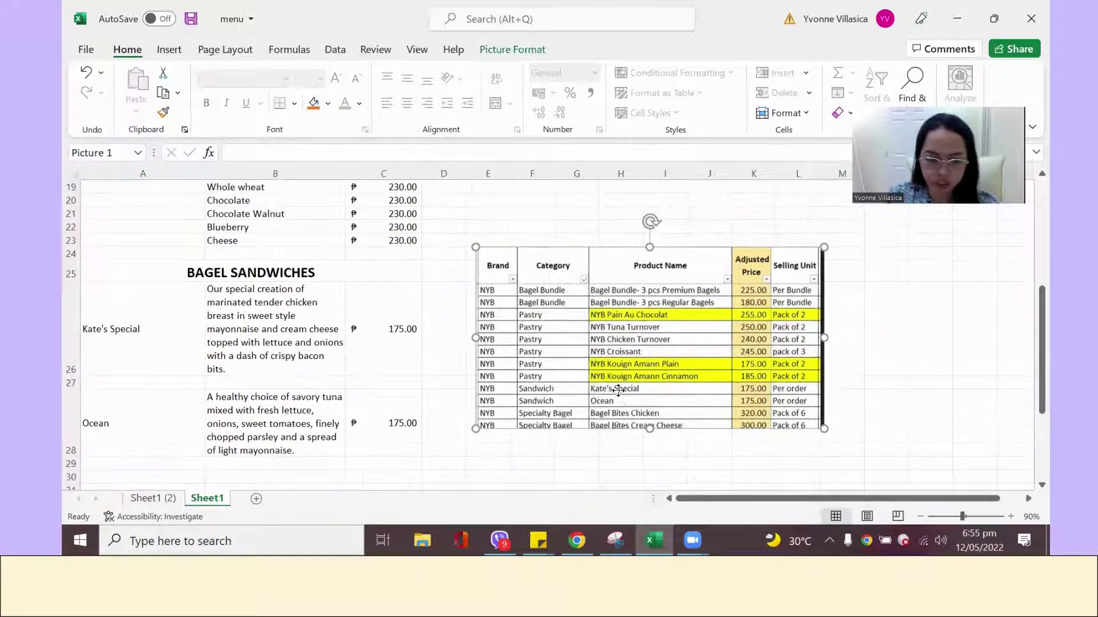
mouse_move(602, 406)
mouse_down()
mouse_move(636, 348)
mouse_move(653, 341)
mouse_move(657, 431)
mouse_up()
scroll(636, 346, up, 1)
scroll(636, 346, up, 1)
scroll(653, 342, up, 4)
drag(640, 311, 639, 310)
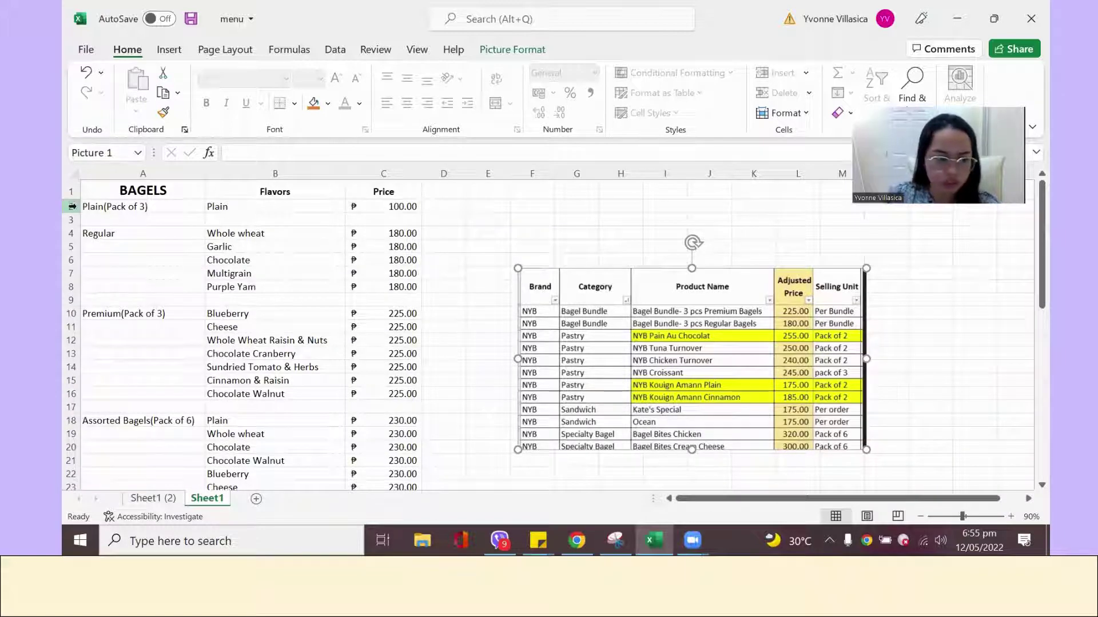
- Clear and delete row 2, the Plain (Pack of 3) bagel entry
click(71, 206)
key(Delete)
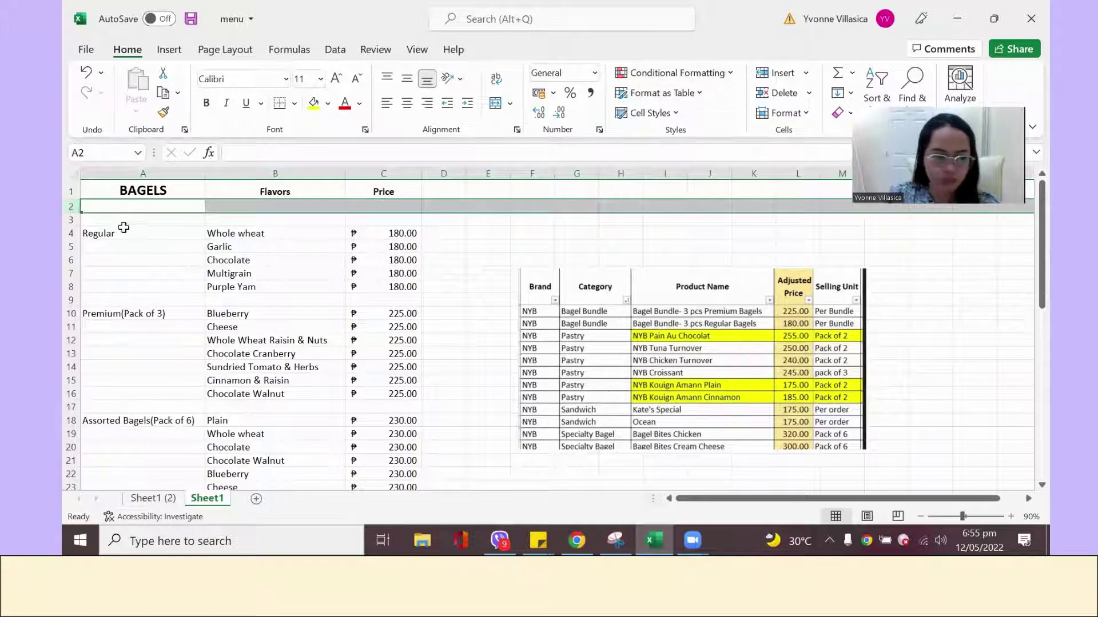
right_click(72, 206)
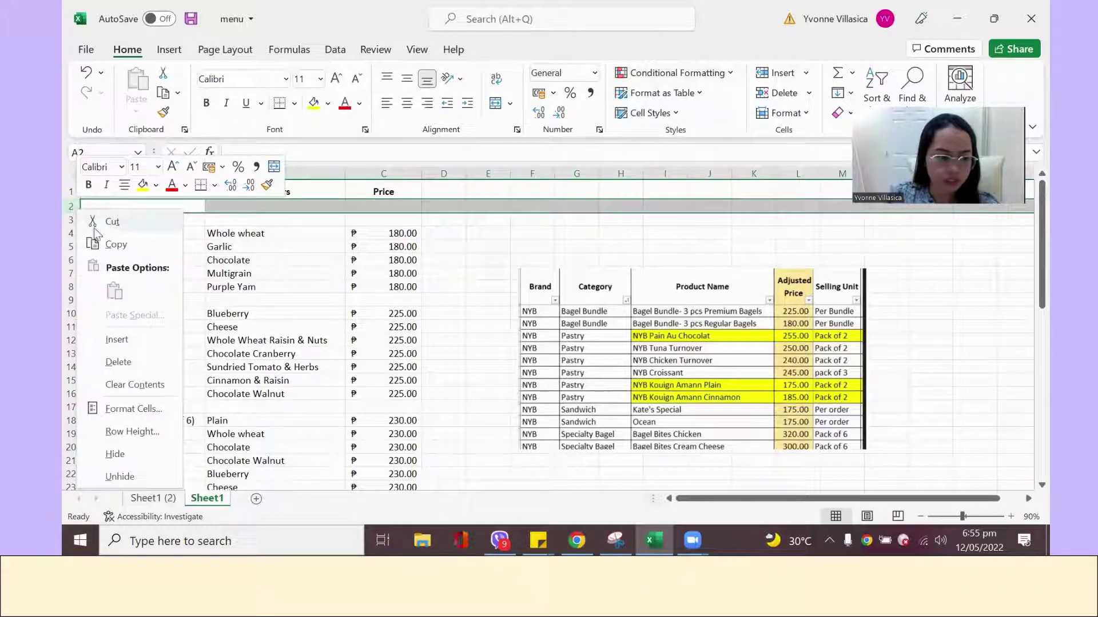
click(120, 362)
- Widen the Flavors column slightly and delete the price-table picture
click(669, 372)
drag(669, 372, 648, 309)
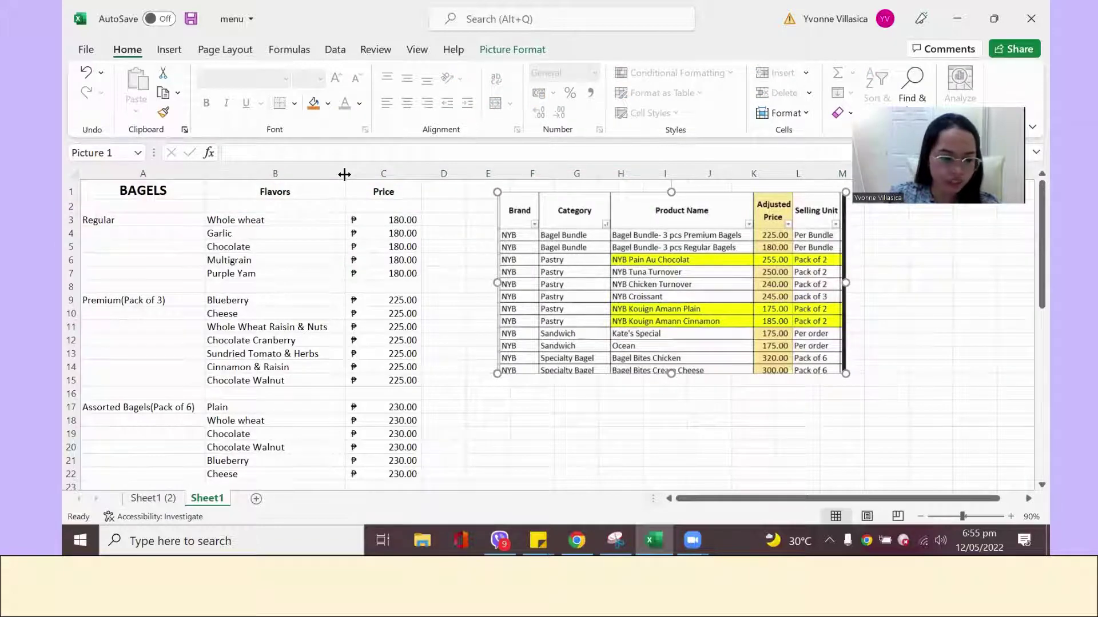
drag(344, 175, 352, 174)
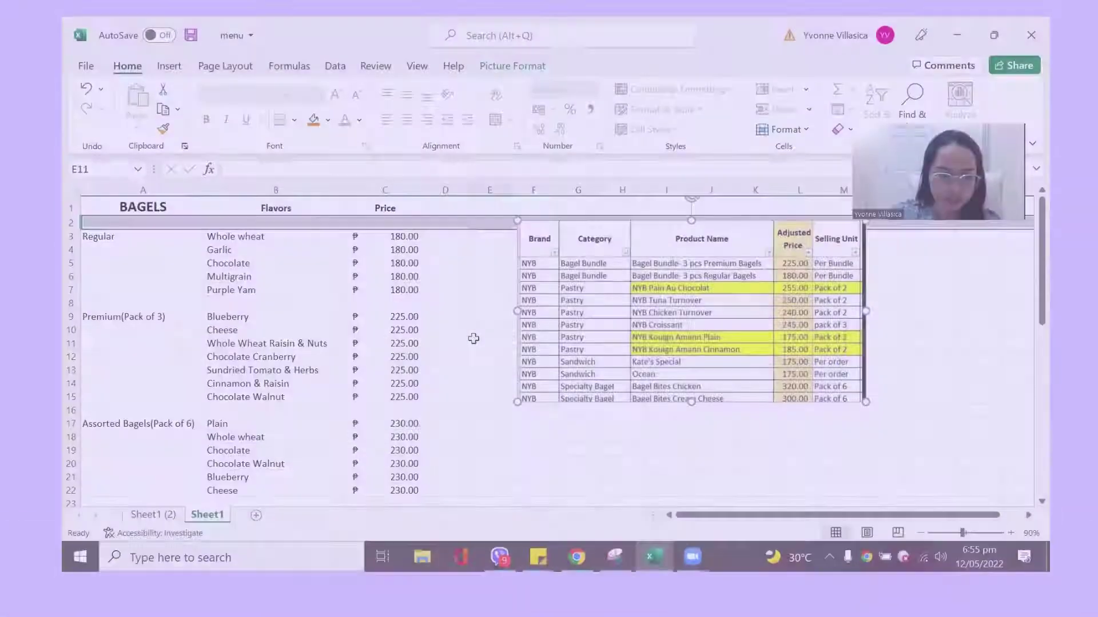
click(473, 339)
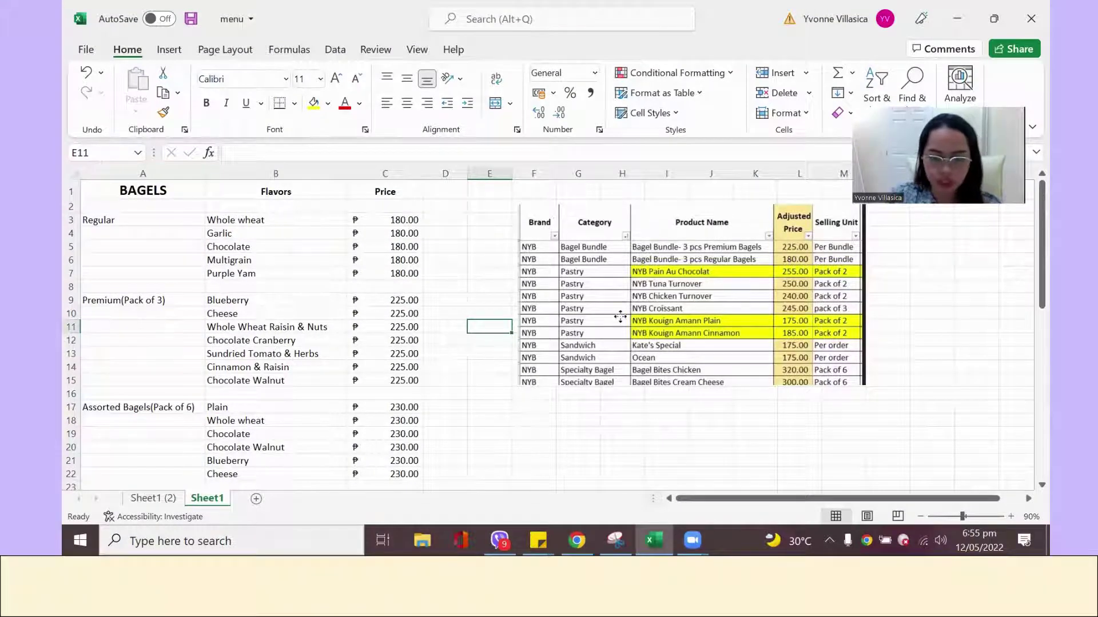
click(620, 321)
key(Delete)
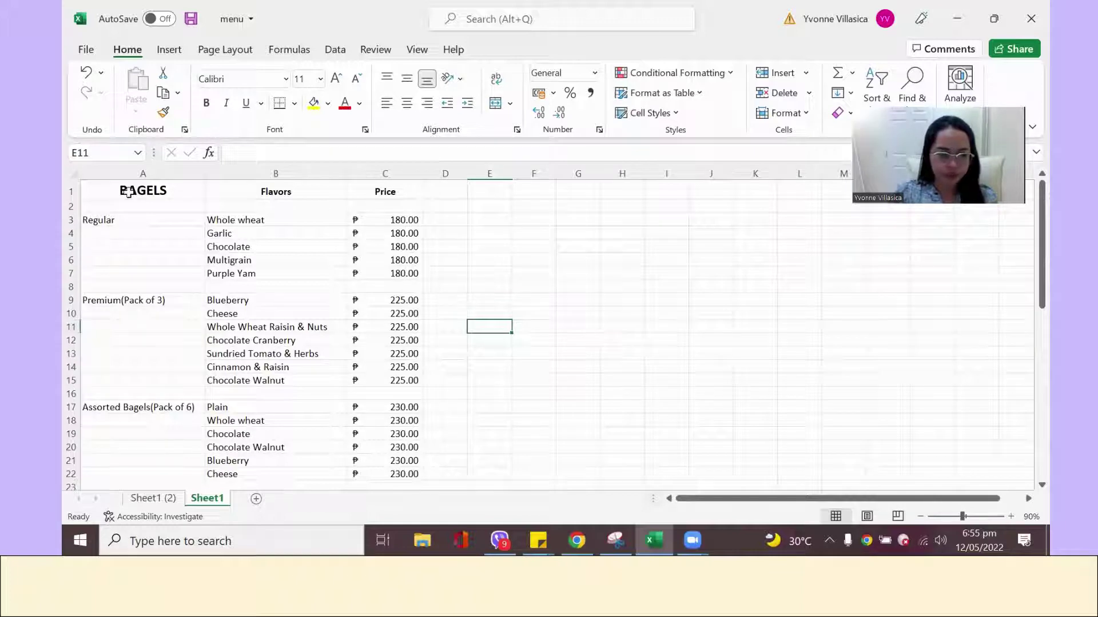
- Insert two blank rows above the BAGELS heading so the menu starts on row 3
scroll(465, 335, down, 1)
scroll(469, 345, down, 2)
scroll(473, 351, down, 2)
scroll(468, 354, up, 3)
scroll(317, 302, up, 2)
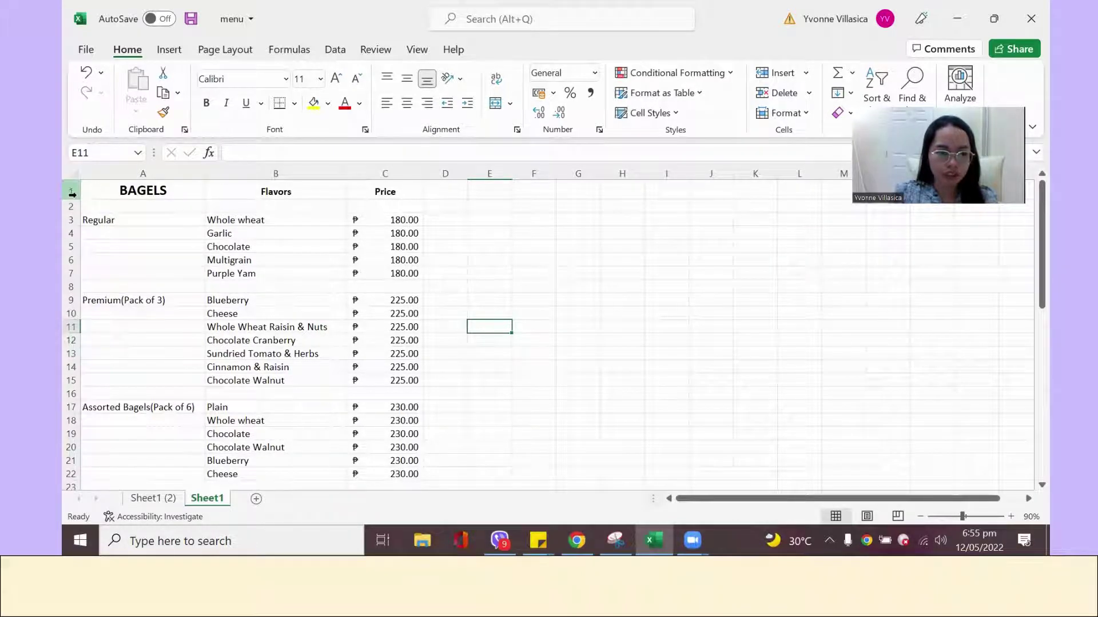
click(71, 192)
right_click(69, 194)
key(Escape)
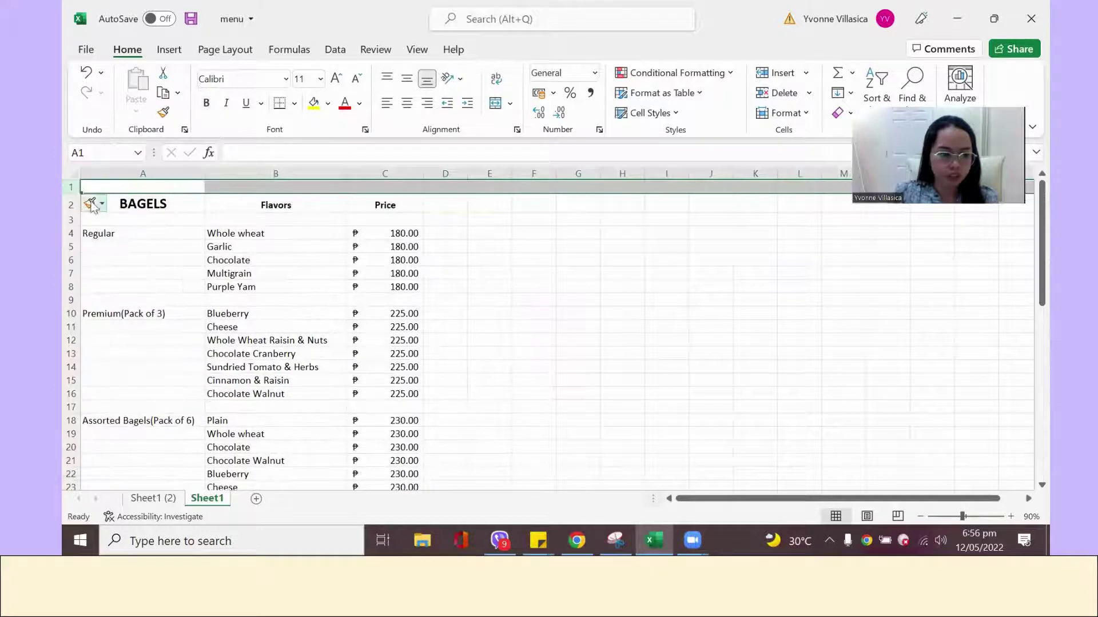
right_click(86, 189)
click(132, 315)
click(578, 313)
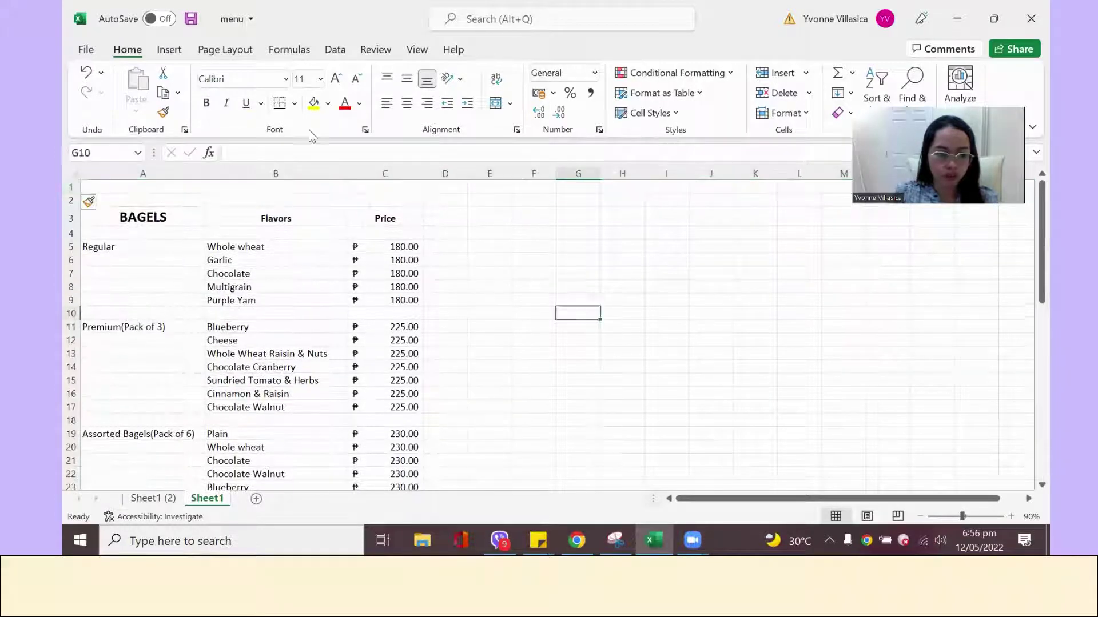
click(170, 51)
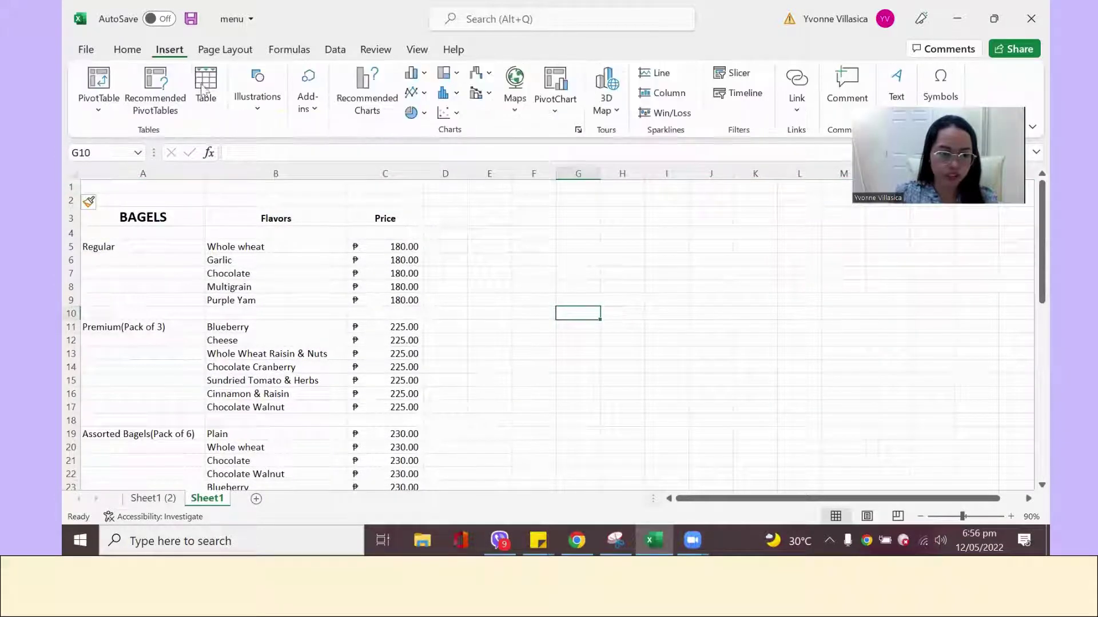
click(259, 115)
click(254, 171)
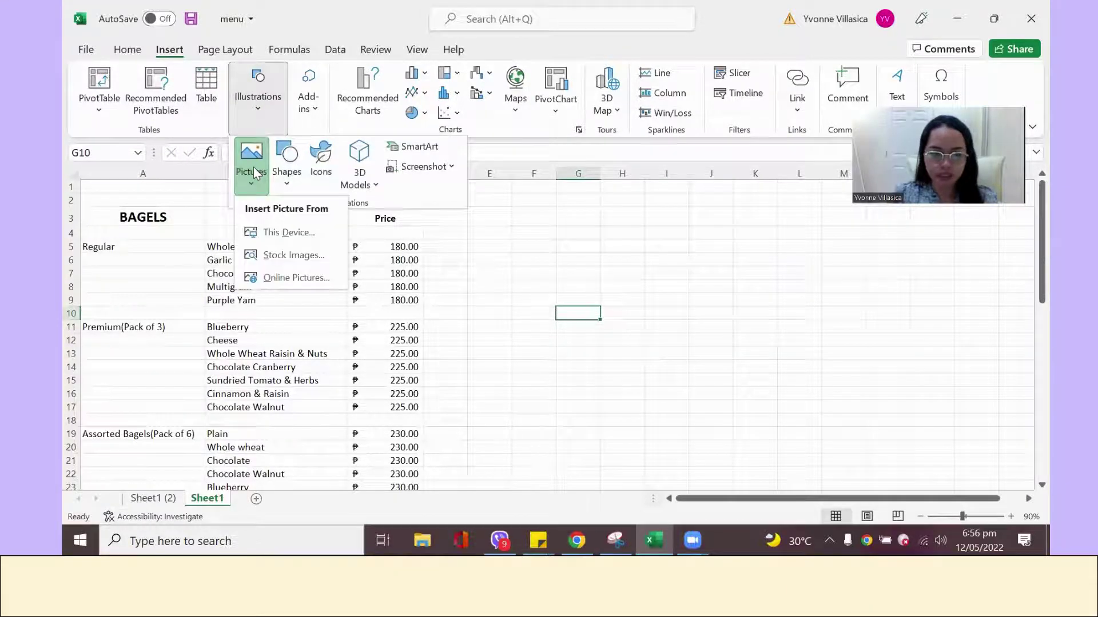
click(253, 160)
click(253, 160)
click(253, 163)
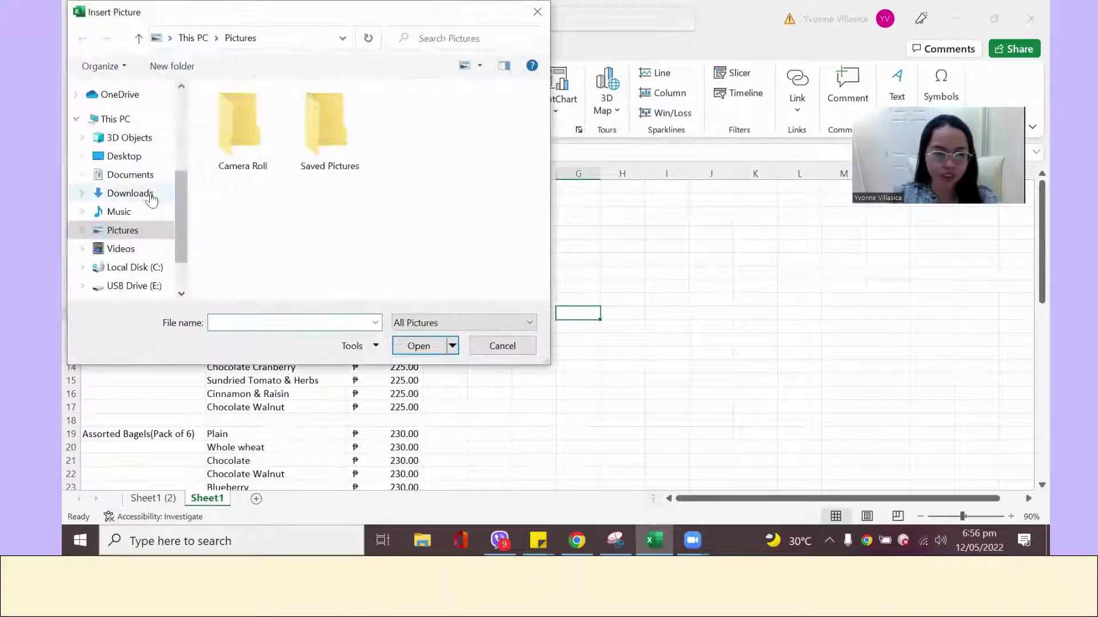
click(129, 157)
scroll(319, 230, down, 2)
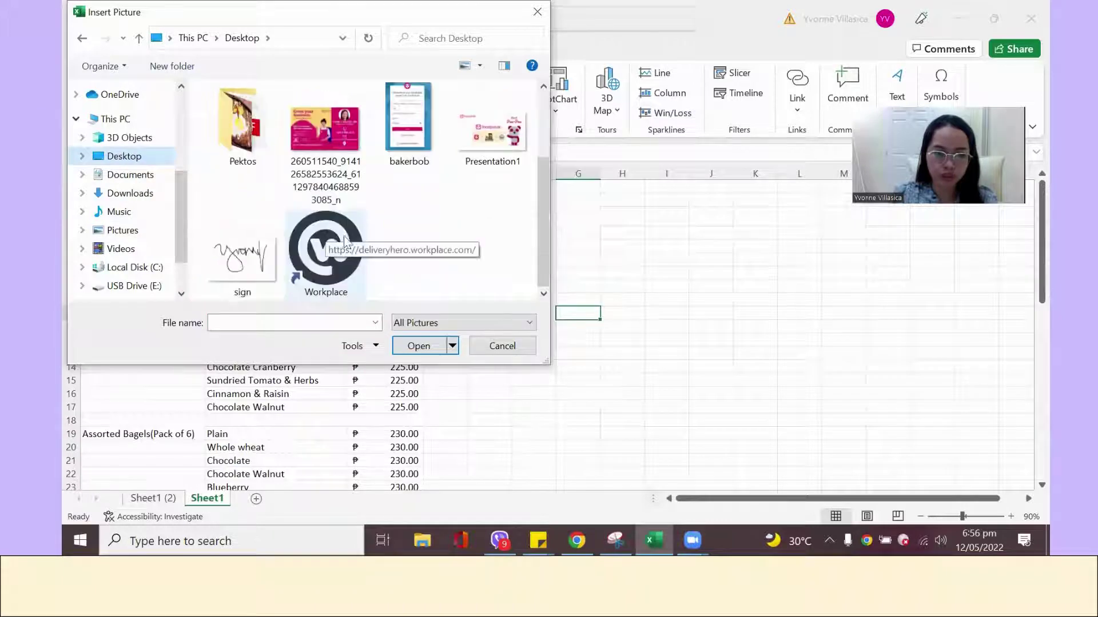
click(127, 159)
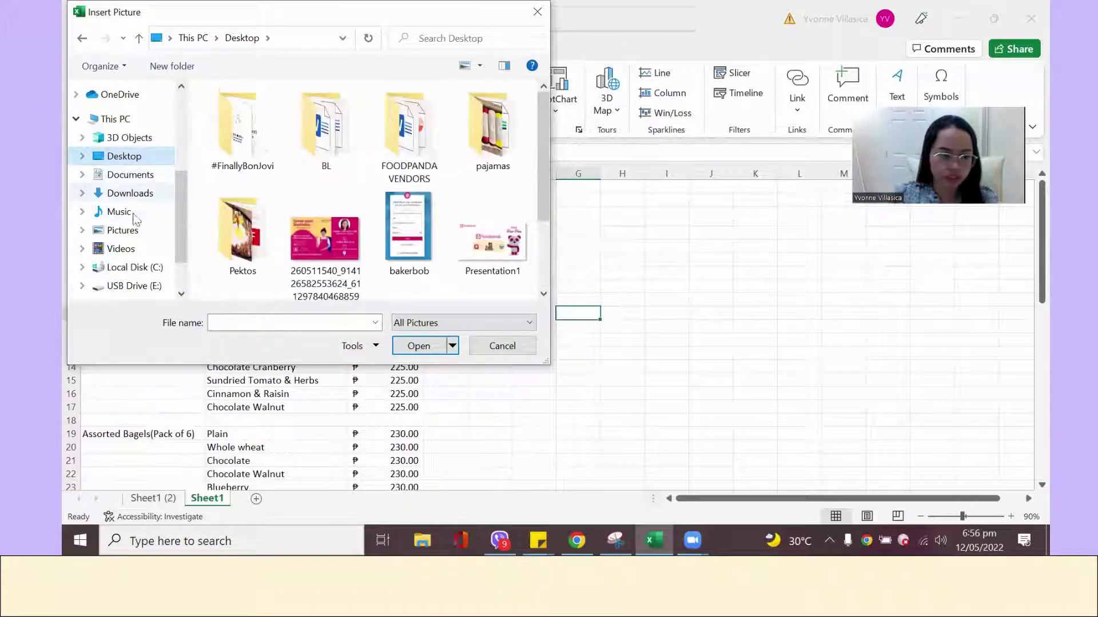
click(130, 193)
scroll(319, 195, down, 3)
scroll(318, 190, down, 3)
scroll(324, 200, up, 5)
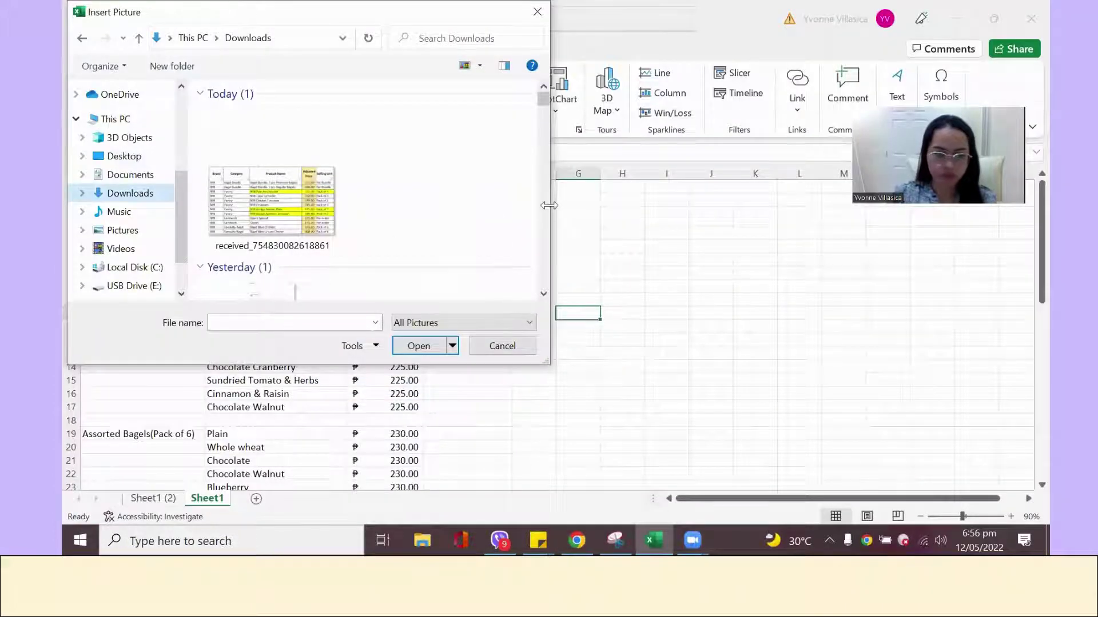
scroll(544, 118, down, 3)
scroll(544, 132, down, 3)
scroll(544, 132, up, 6)
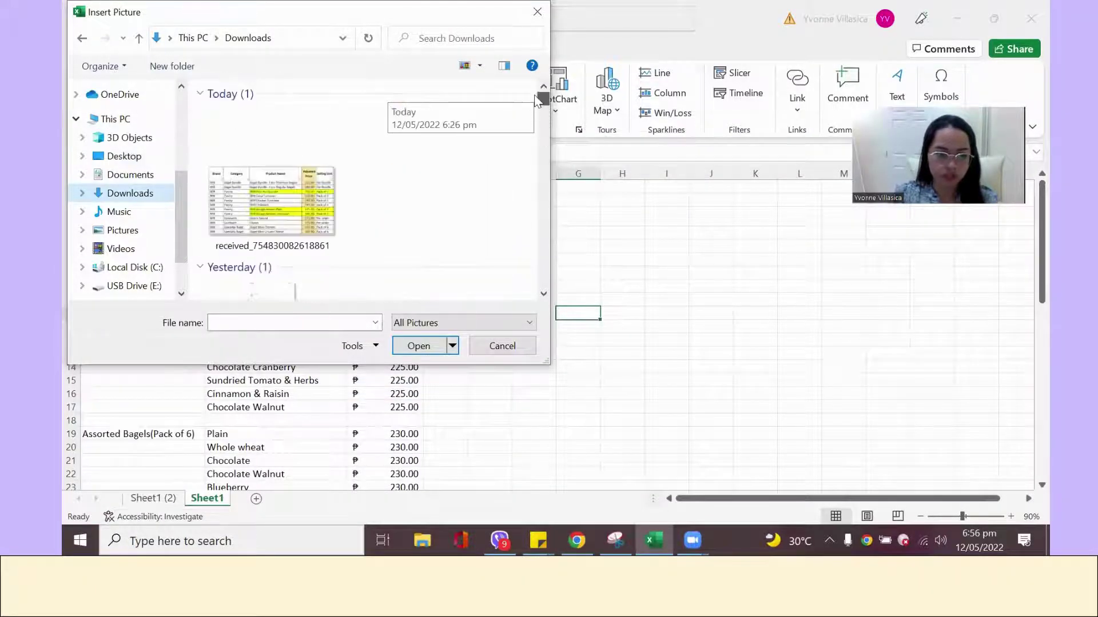
click(123, 156)
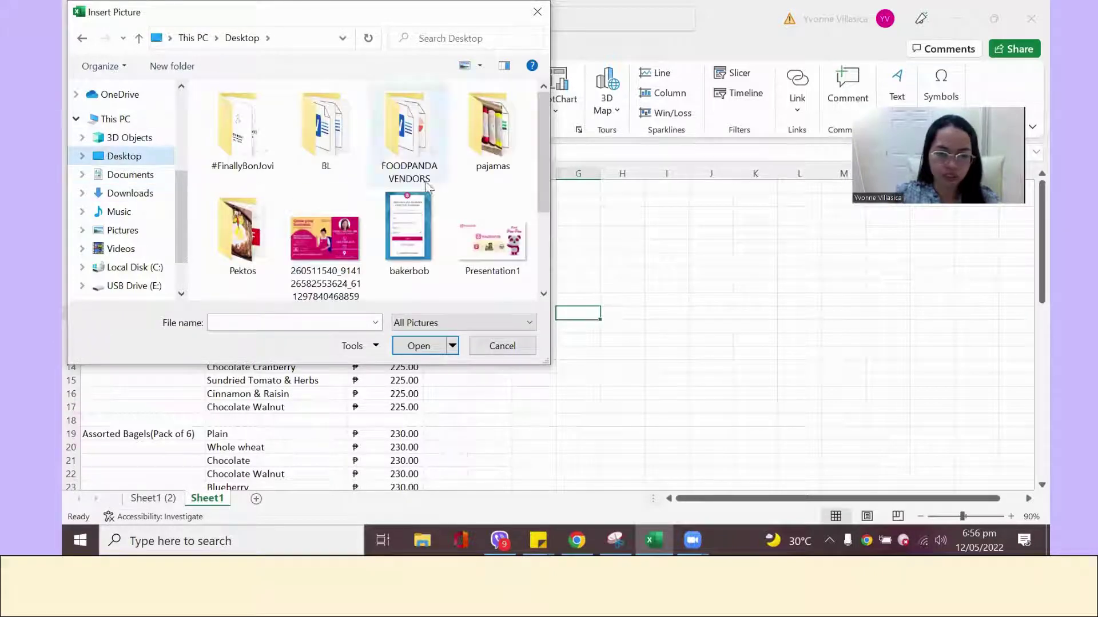
scroll(486, 212, down, 1)
scroll(273, 226, down, 2)
scroll(270, 224, up, 3)
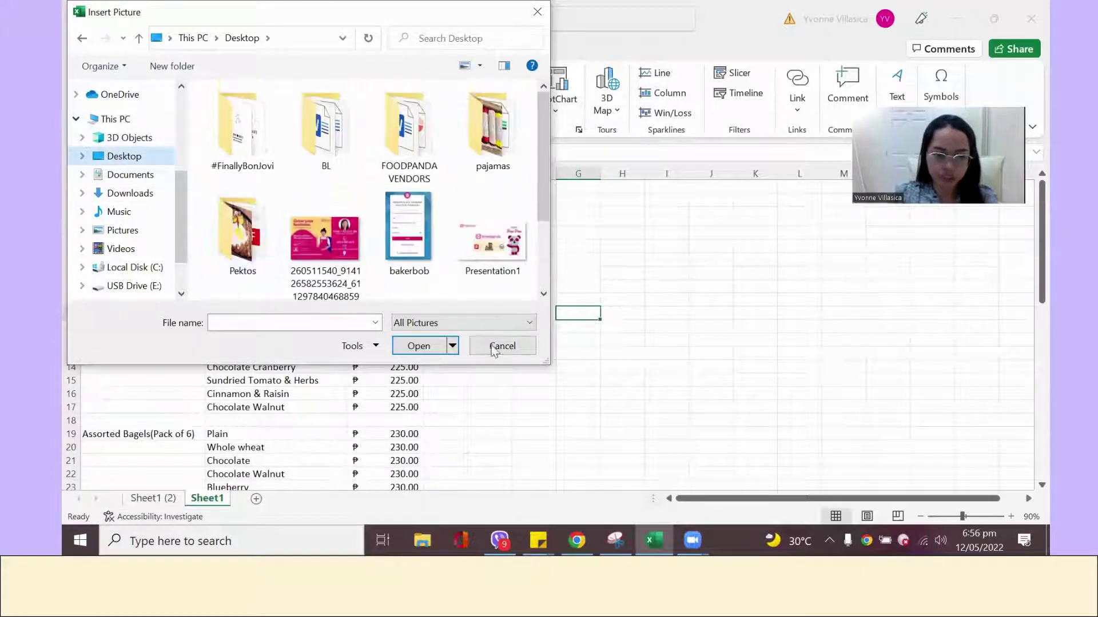
click(499, 346)
- Delete the two blank top rows so BAGELS is back on row 1, then open File > Save As
click(72, 201)
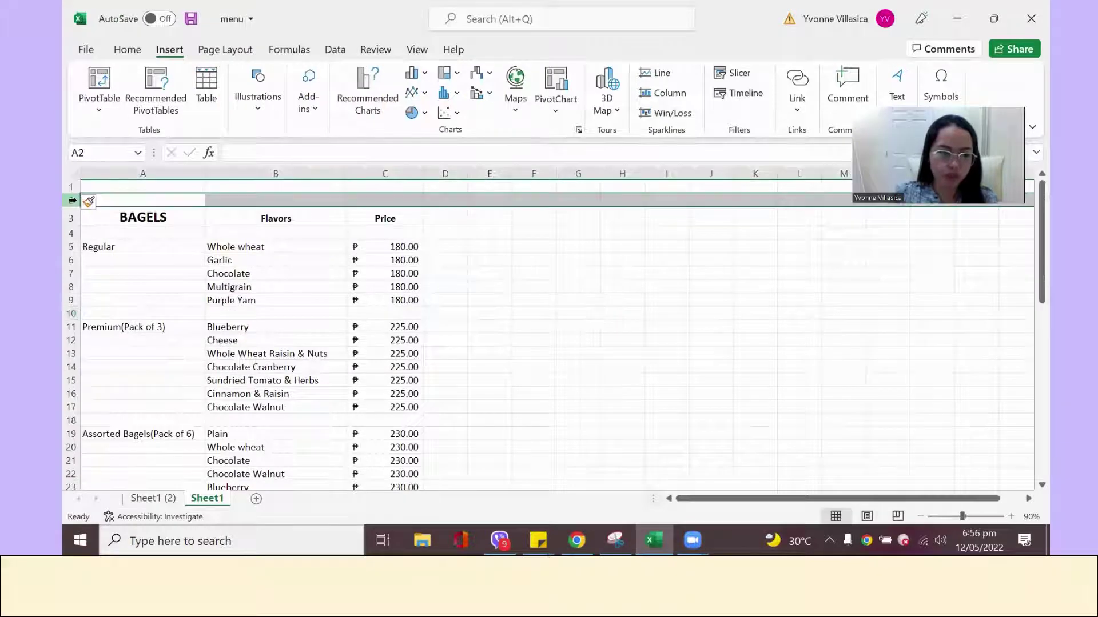
click(577, 540)
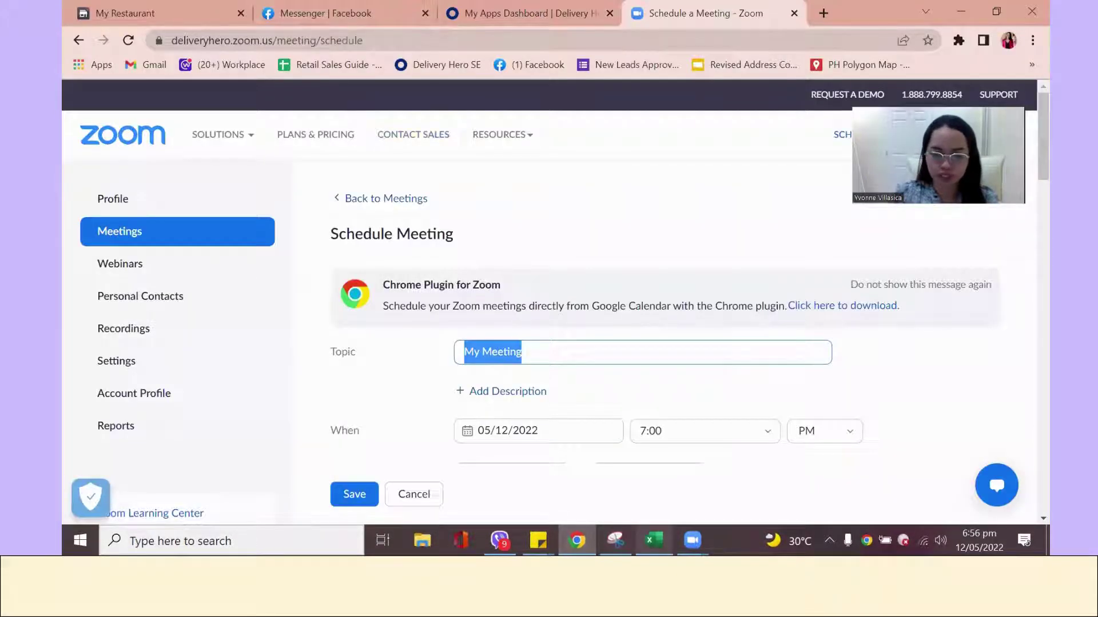
click(654, 540)
click(534, 367)
drag(72, 198, 72, 187)
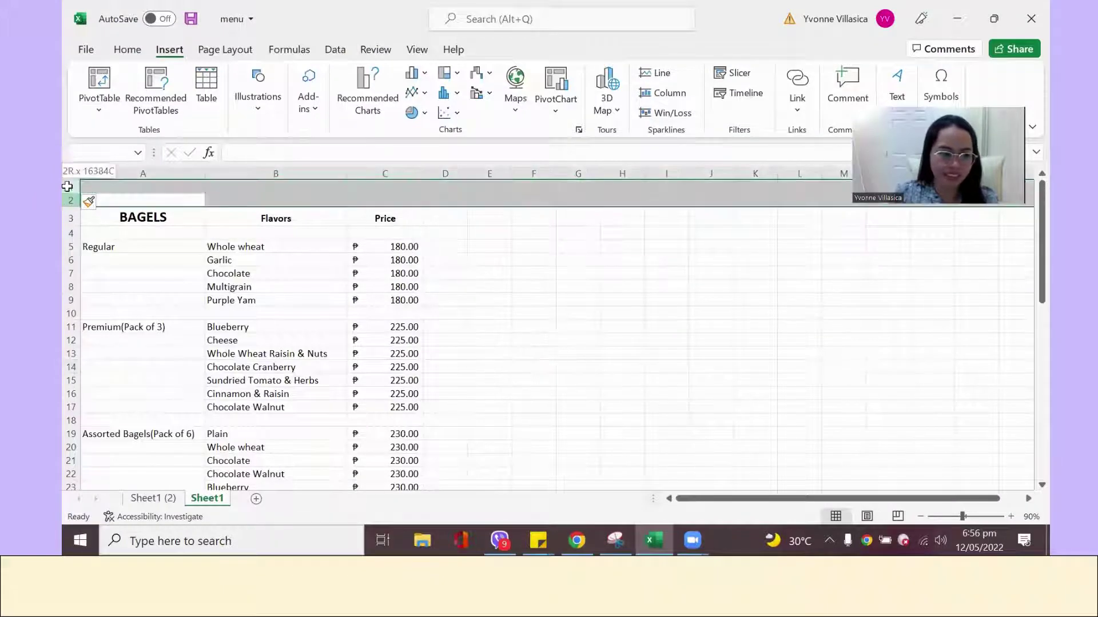
right_click(73, 192)
click(129, 335)
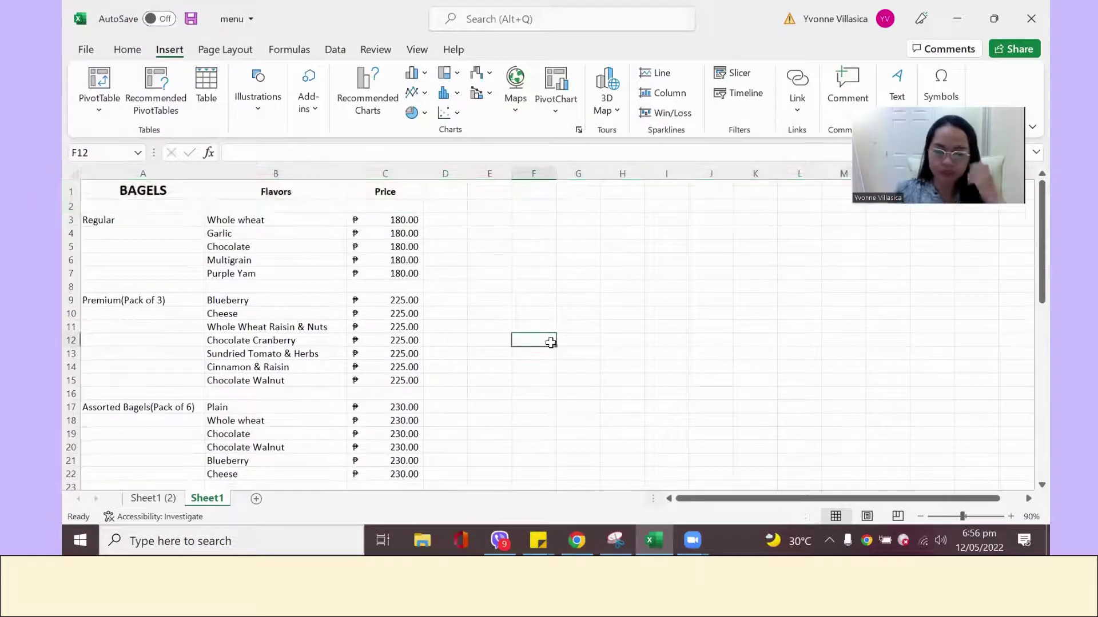
click(86, 49)
click(125, 249)
- Save the menu to the Desktop as a PDF named NEW MENU
click(272, 362)
click(126, 164)
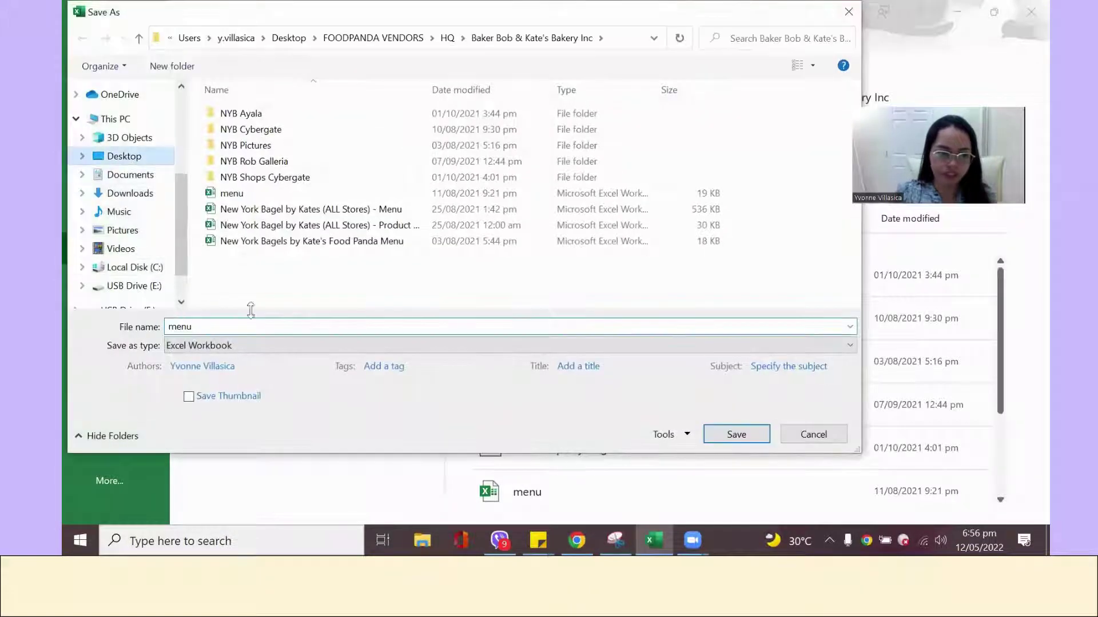
click(226, 322)
text(NEW MENU)
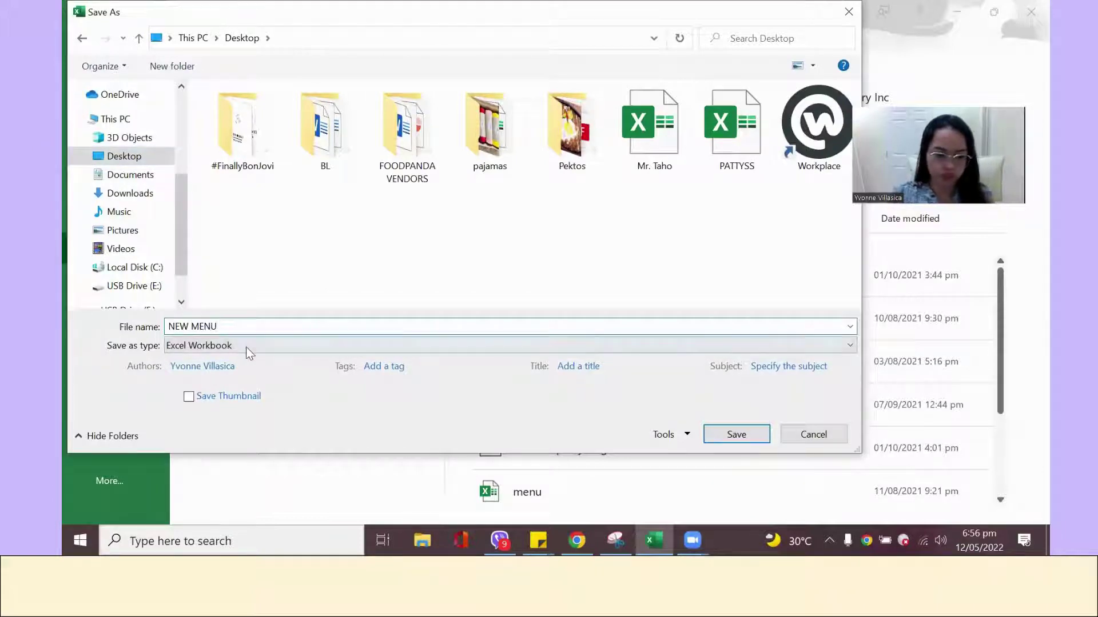
click(246, 345)
click(213, 328)
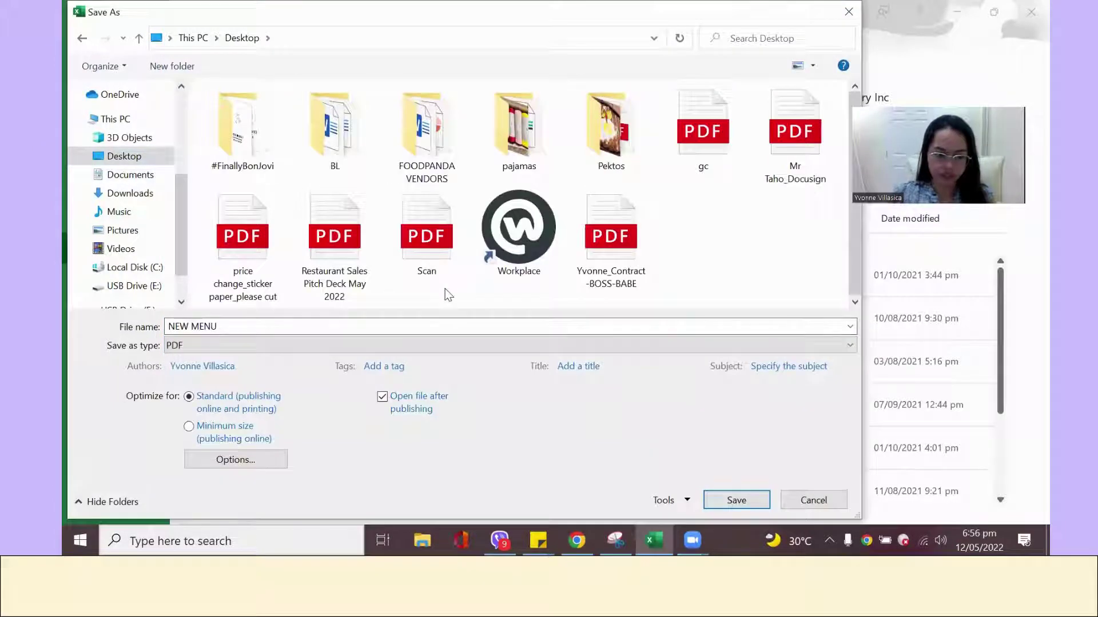
click(737, 501)
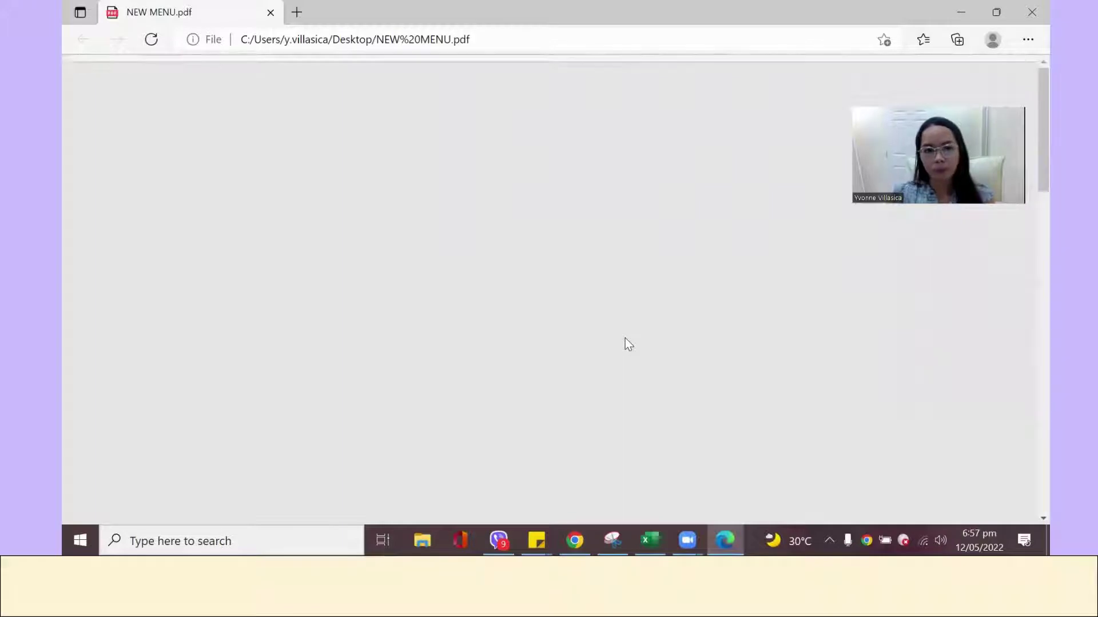
- Scroll through the two-page NEW MENU PDF, then return to the browser
scroll(625, 339, down, 3)
scroll(626, 338, down, 3)
scroll(626, 342, down, 5)
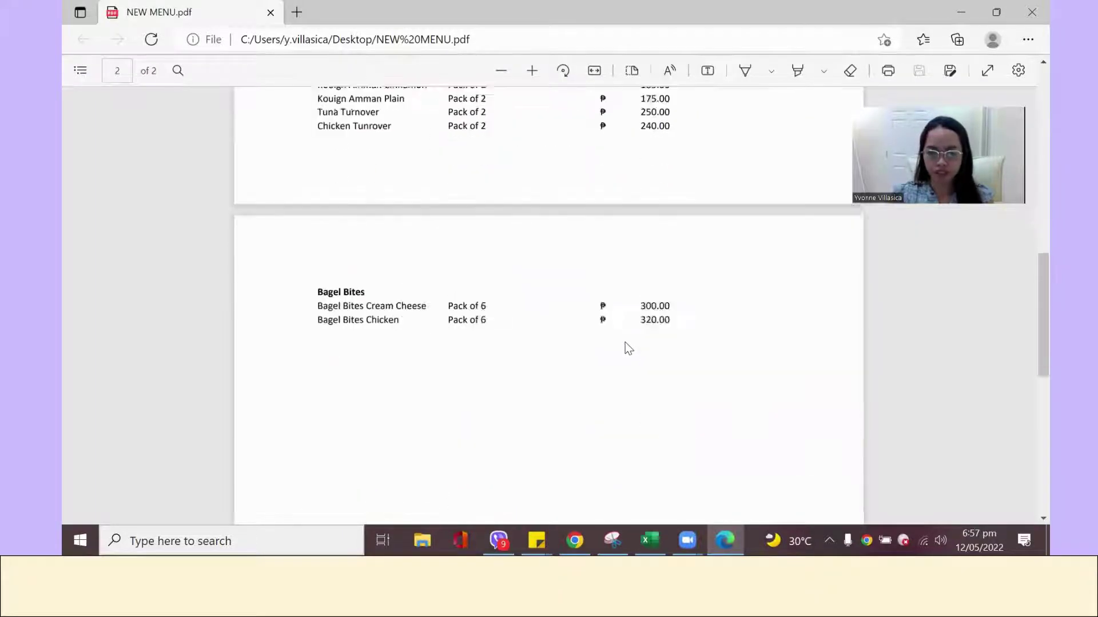
scroll(626, 342, up, 3)
click(523, 512)
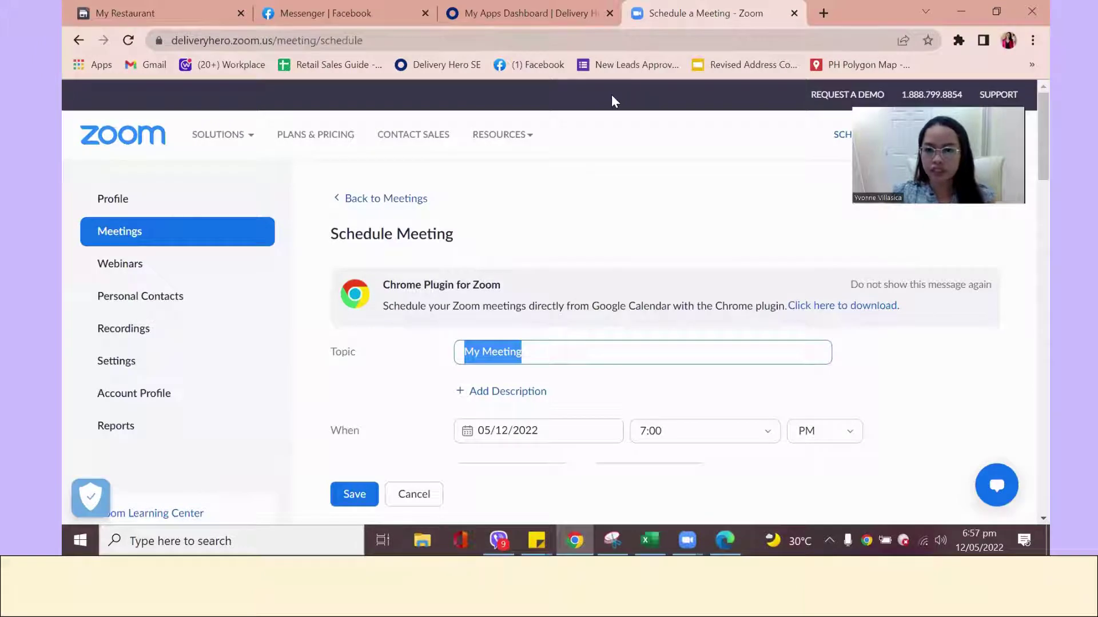
- Close the Zoom meeting and Okta dashboard tabs, then launch Drive from a new tab's apps grid
click(794, 13)
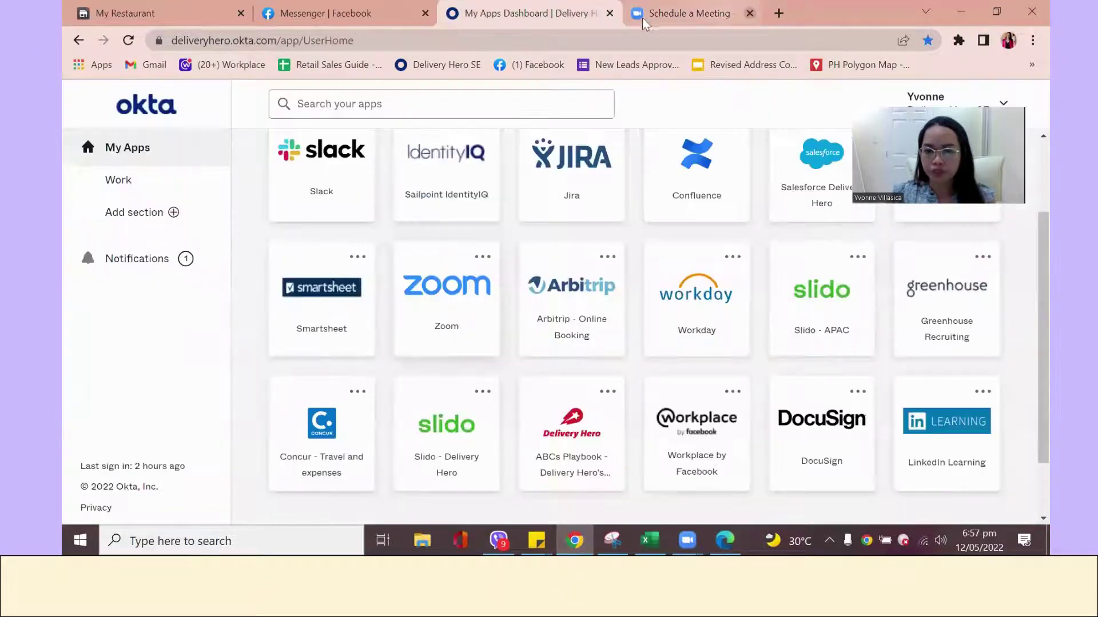
click(435, 17)
middle_click(435, 17)
click(455, 12)
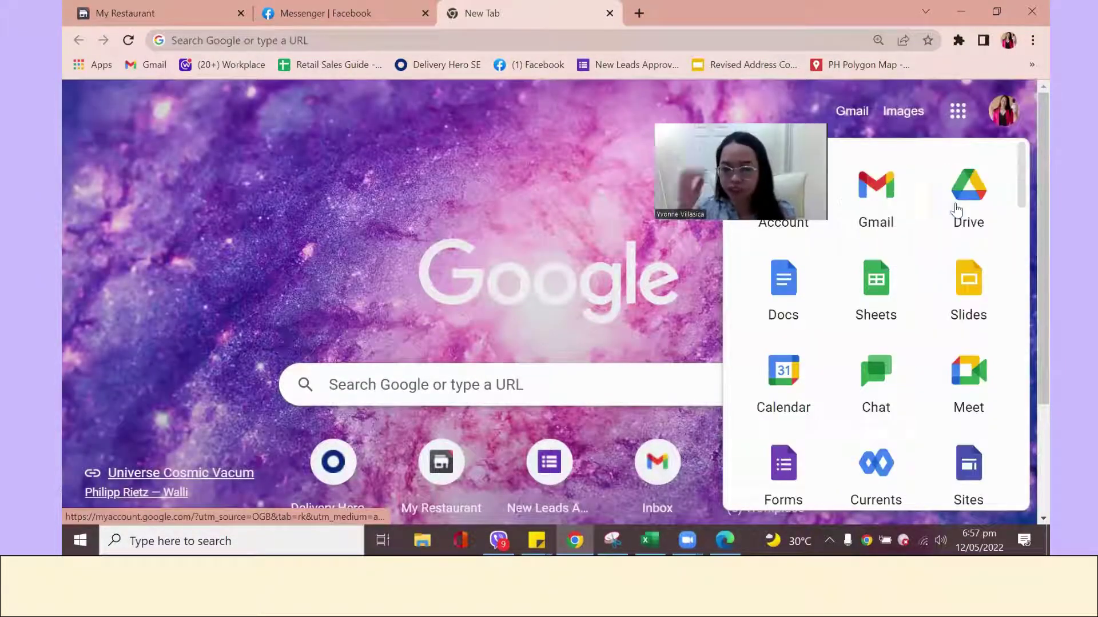
click(958, 207)
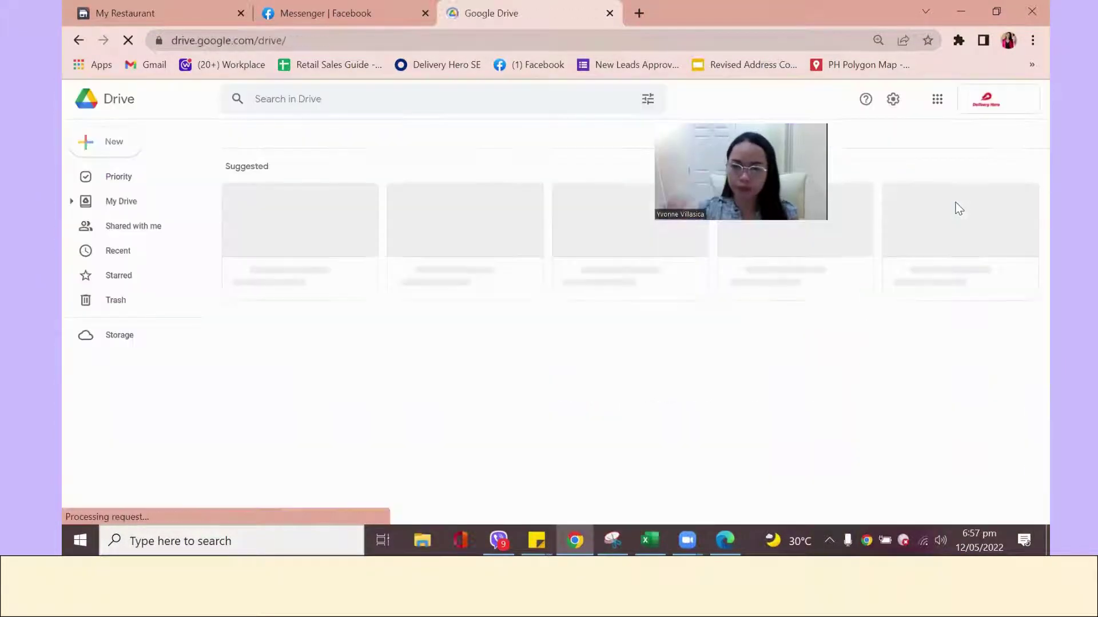
- Upload NEW MENU.pdf from the Desktop via New > File upload
click(112, 141)
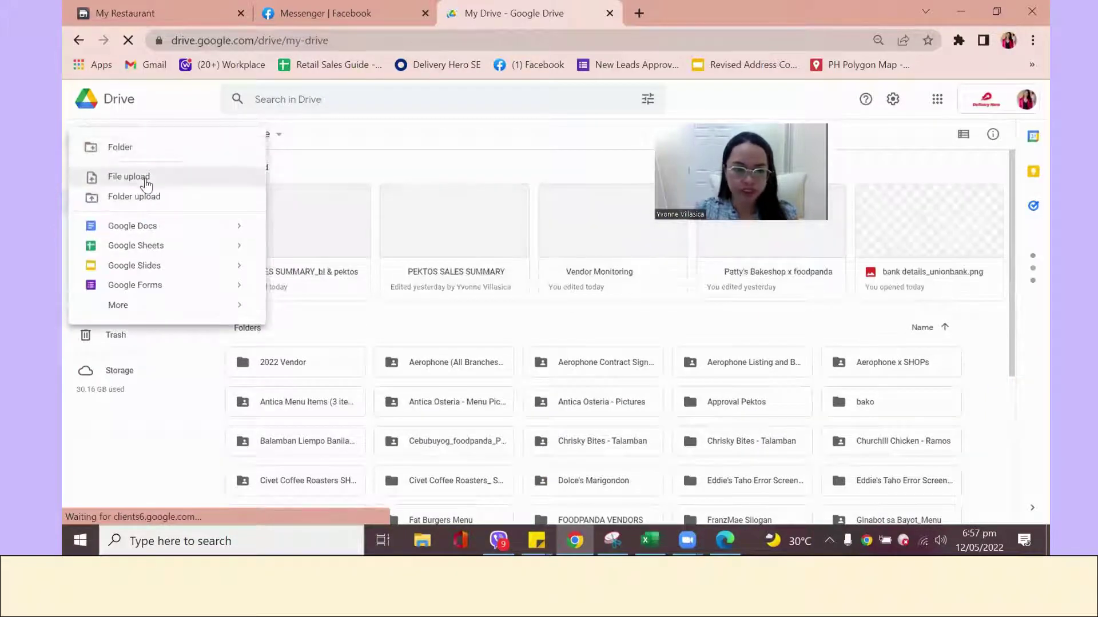
click(147, 183)
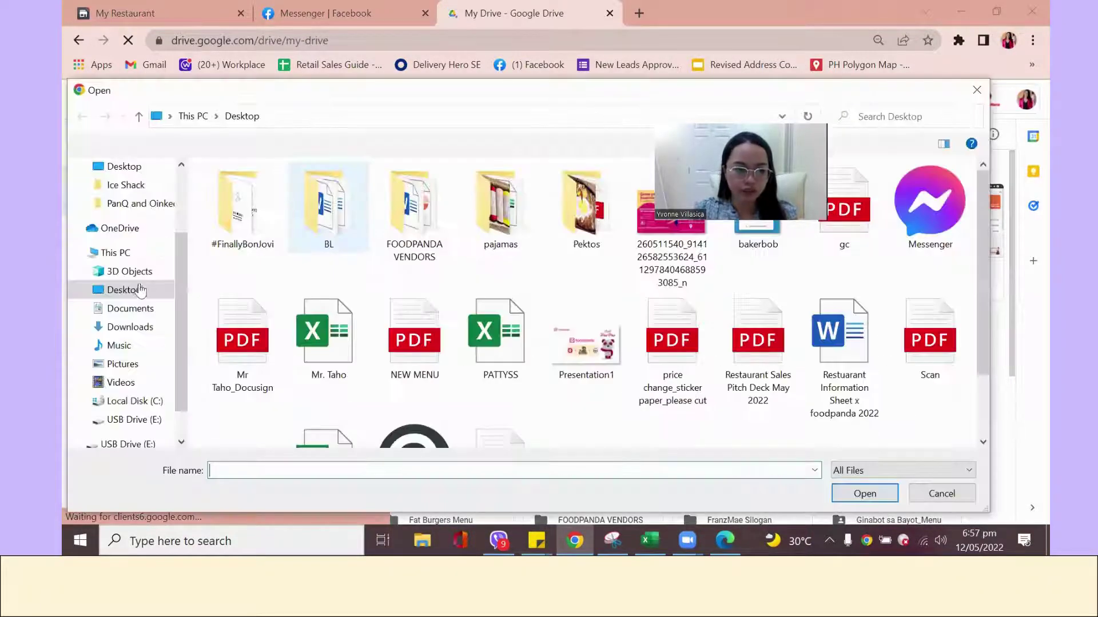
scroll(846, 360, down, 2)
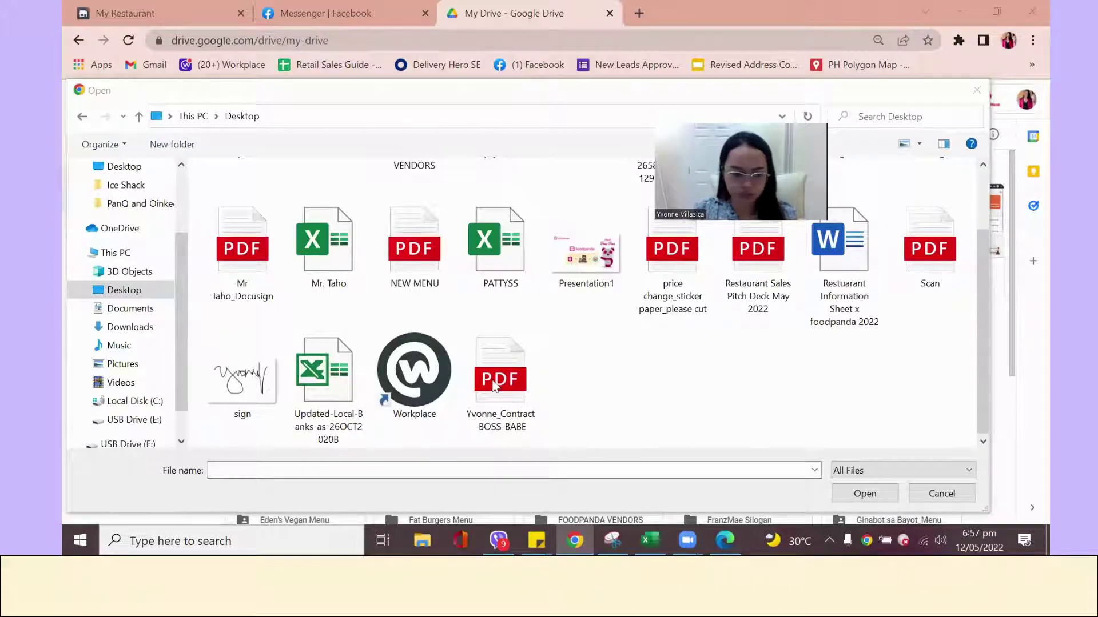
scroll(495, 386, up, 2)
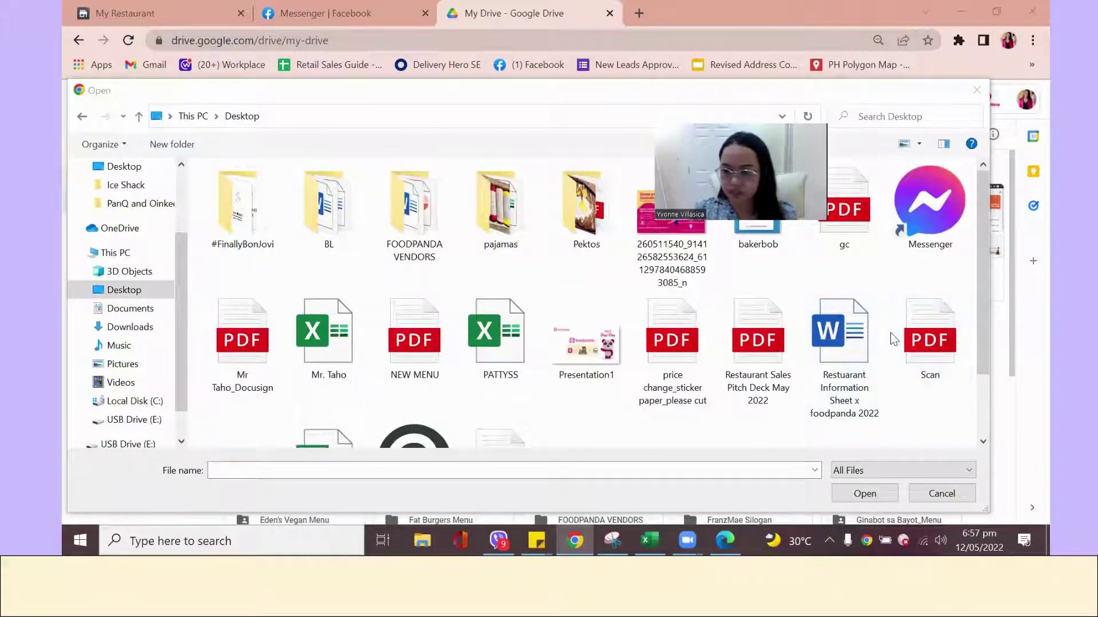
click(130, 327)
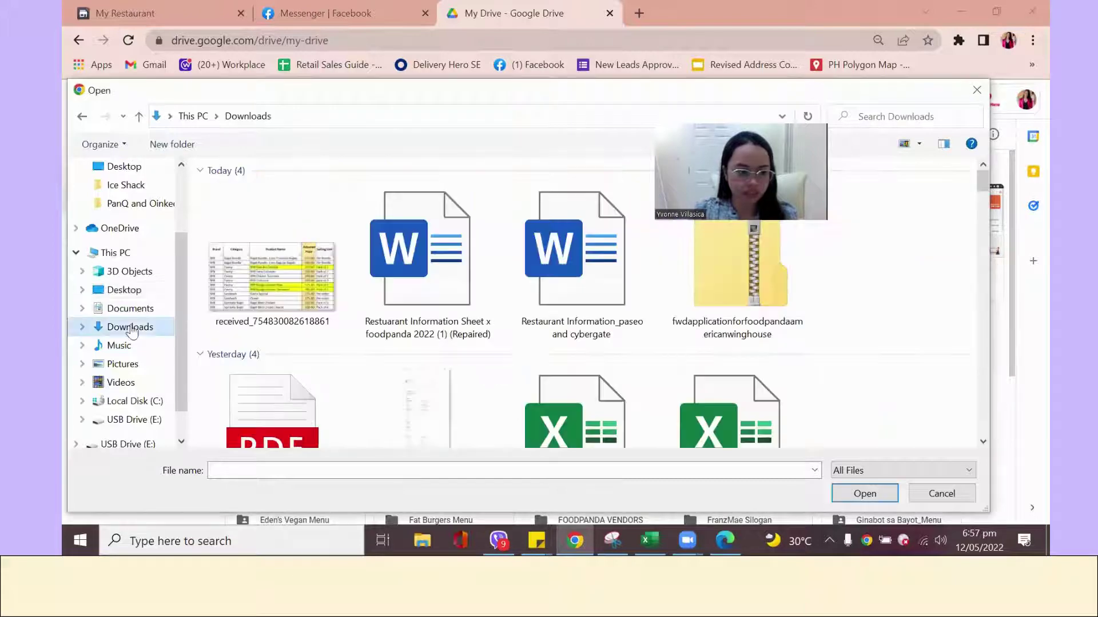
click(123, 292)
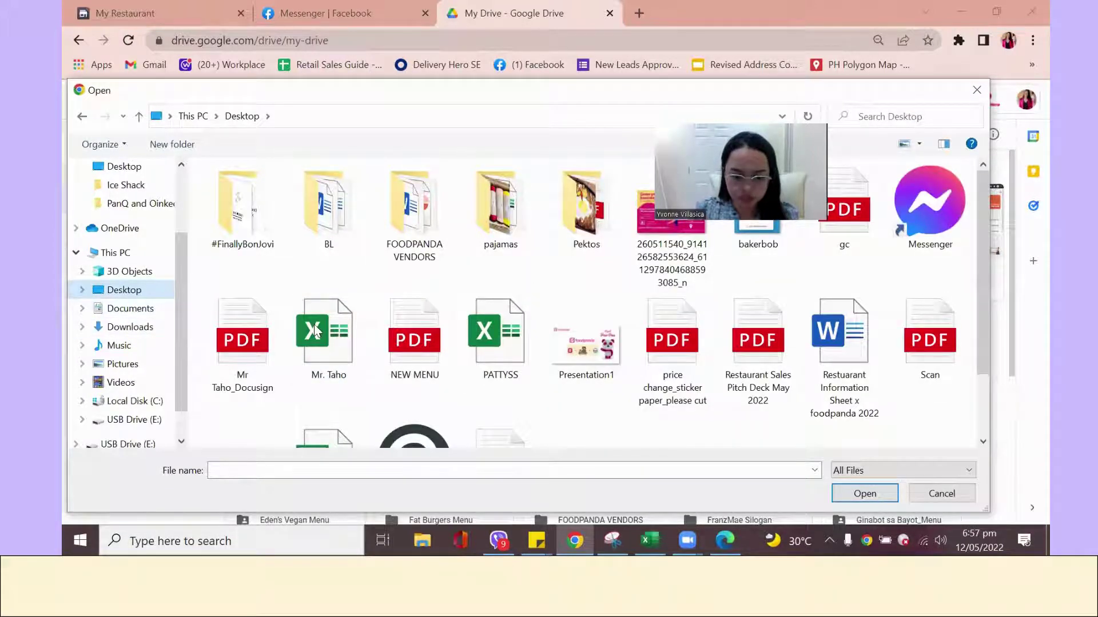
double_click(414, 340)
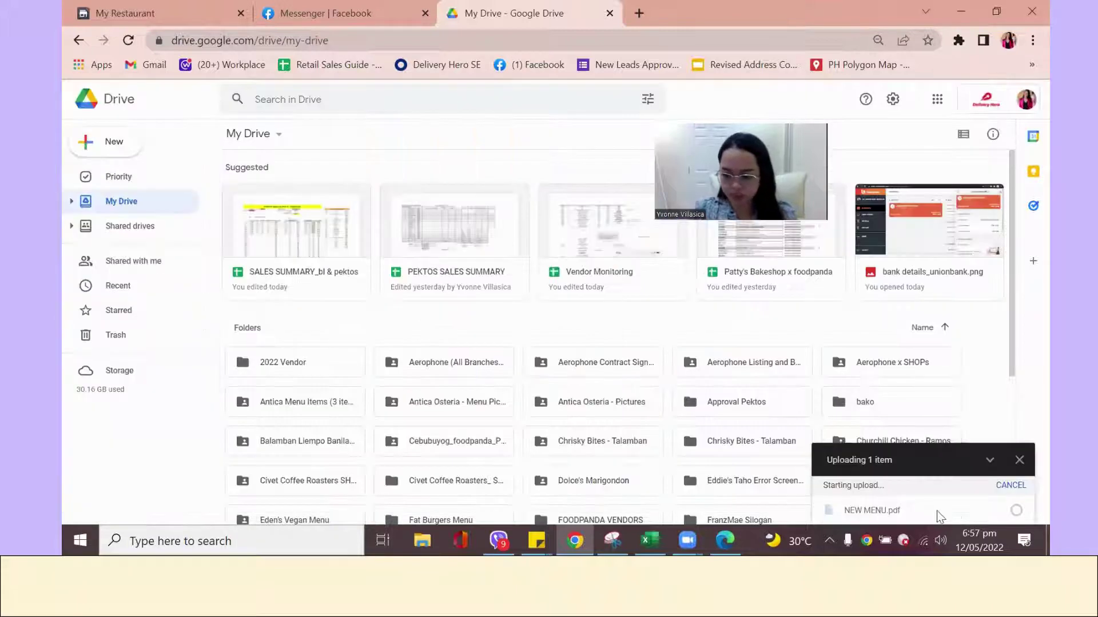
- Glance over the My Restaurant portal tab, then go back to Google Drive
click(120, 13)
scroll(280, 237, up, 10)
scroll(263, 255, up, 10)
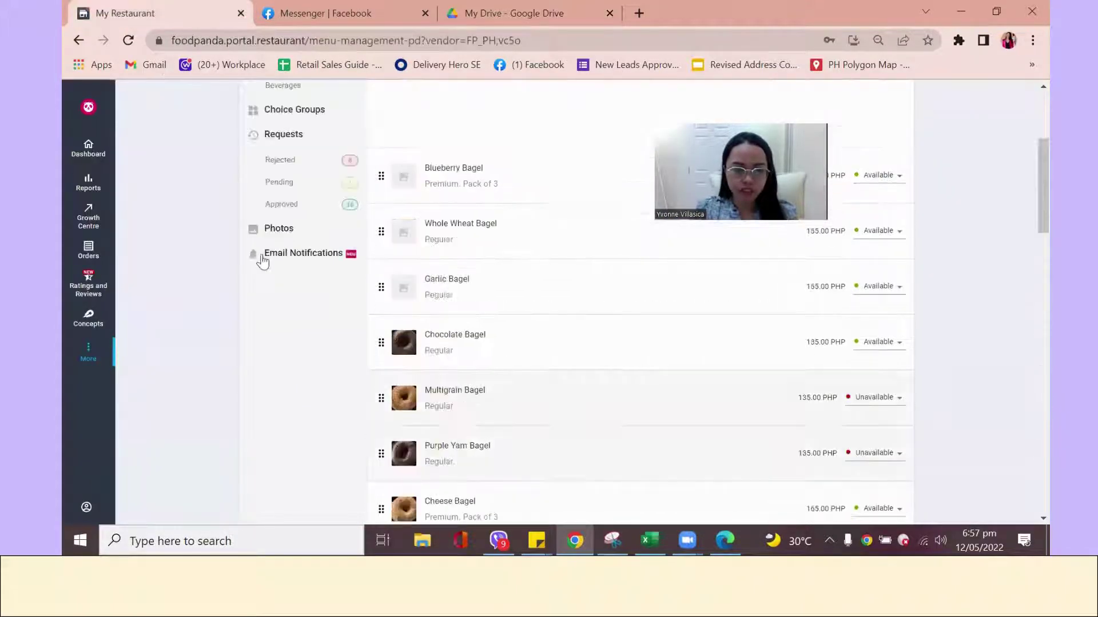
scroll(240, 271, up, 5)
scroll(228, 277, up, 2)
scroll(286, 309, down, 5)
click(575, 14)
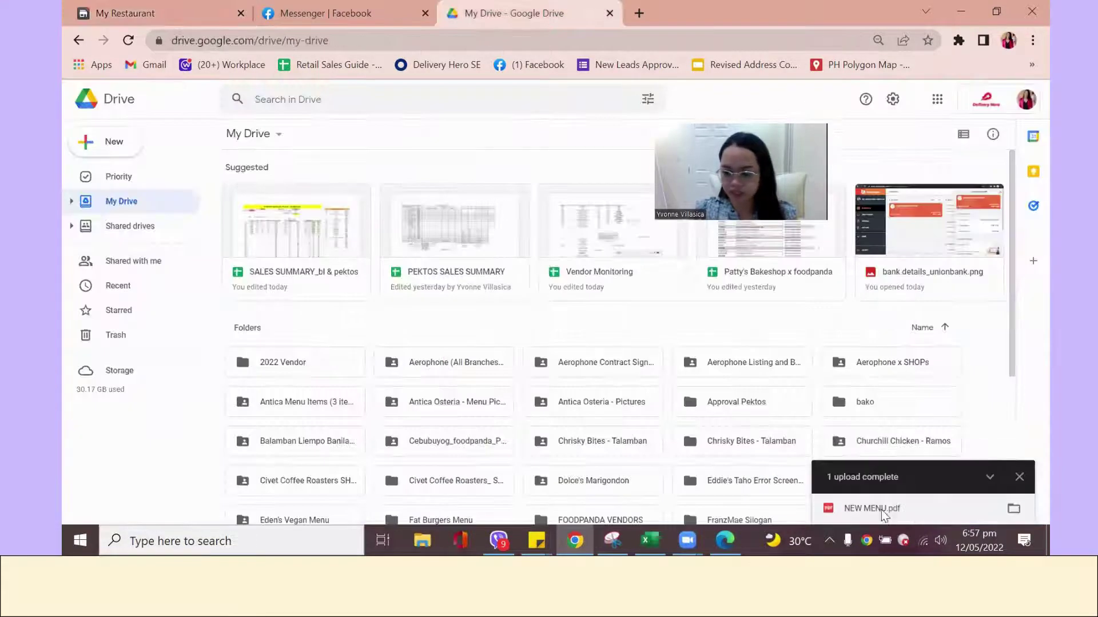
- Set NEW MENU.pdf to 'Anyone with the link' as Editor and copy its share link
click(883, 510)
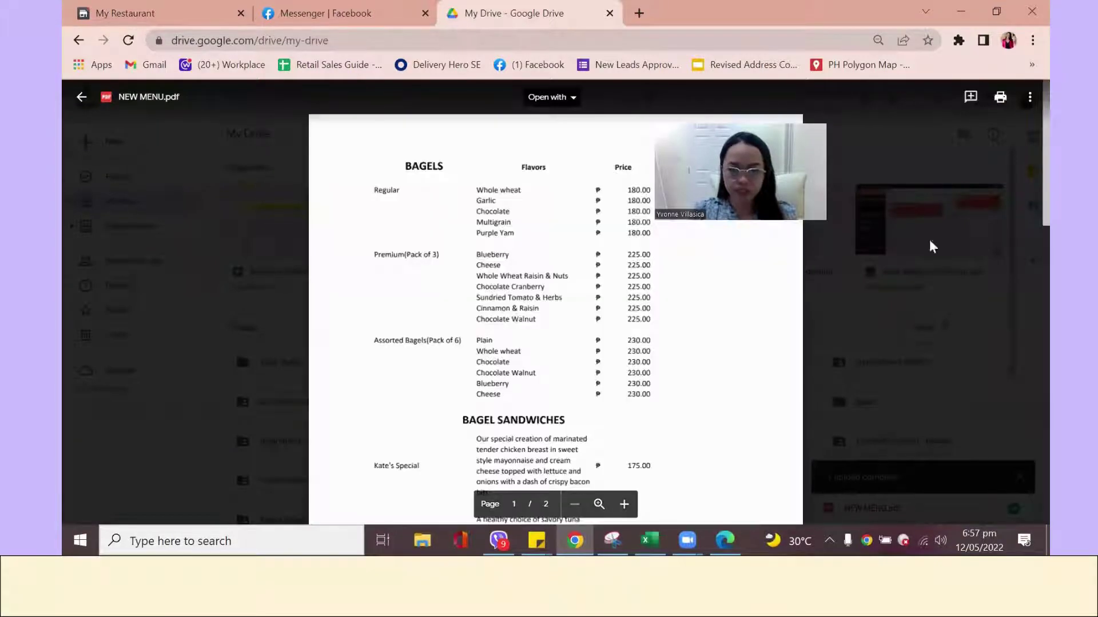
click(1030, 97)
click(1016, 127)
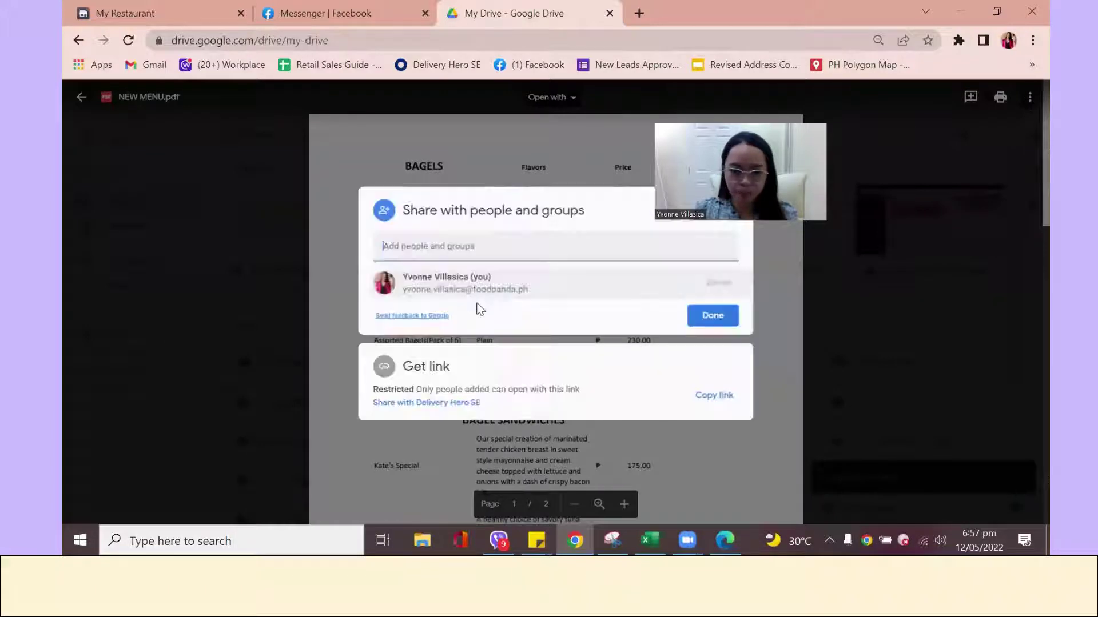
click(435, 403)
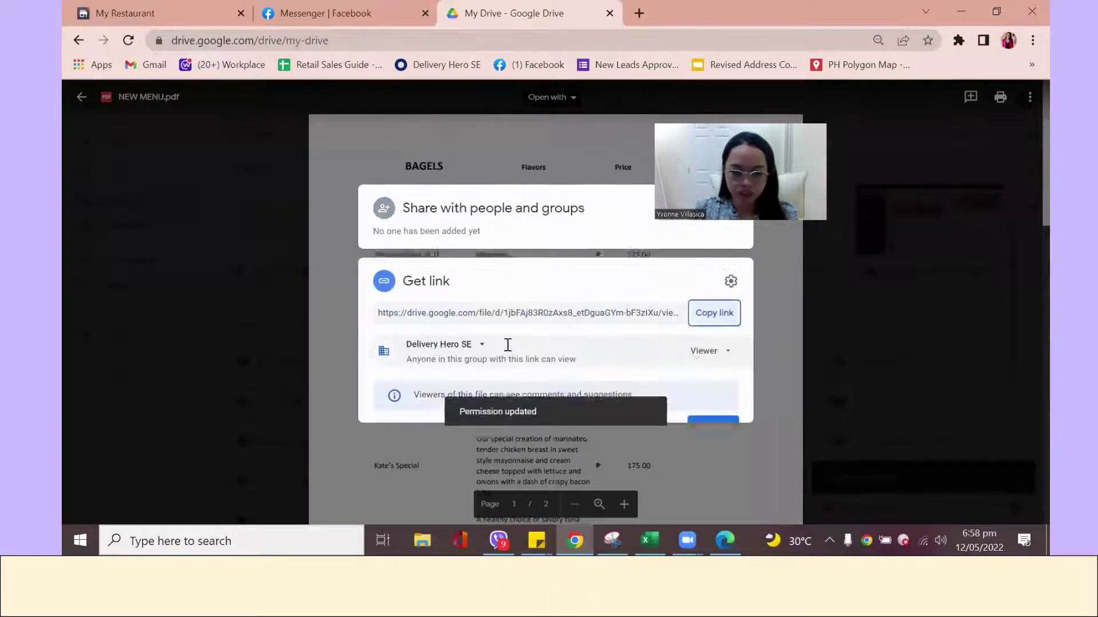
click(734, 339)
click(742, 426)
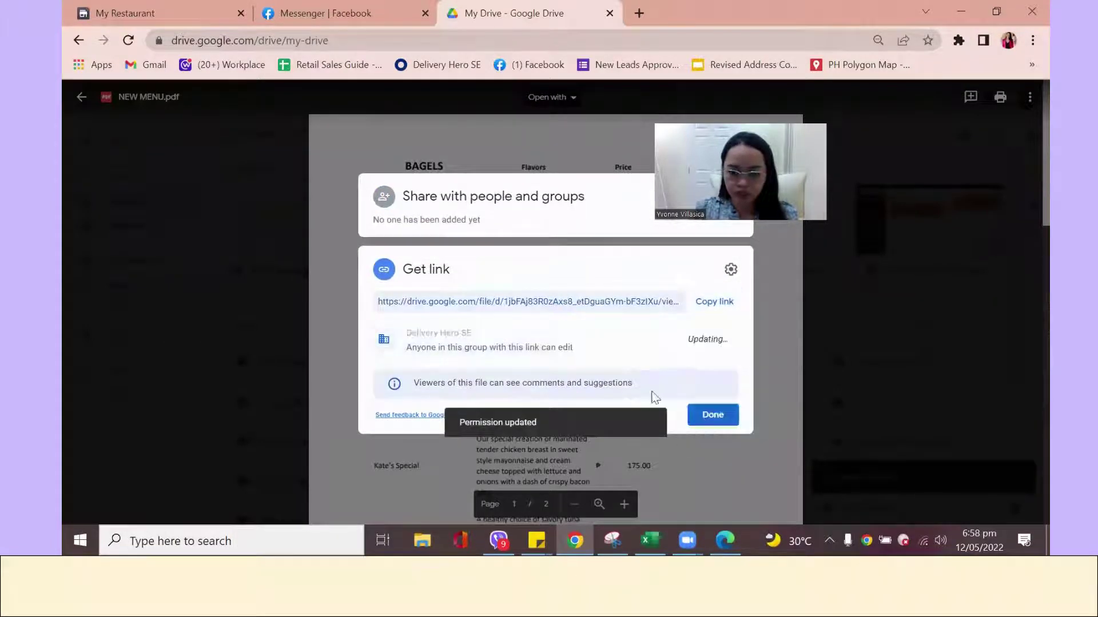
click(479, 350)
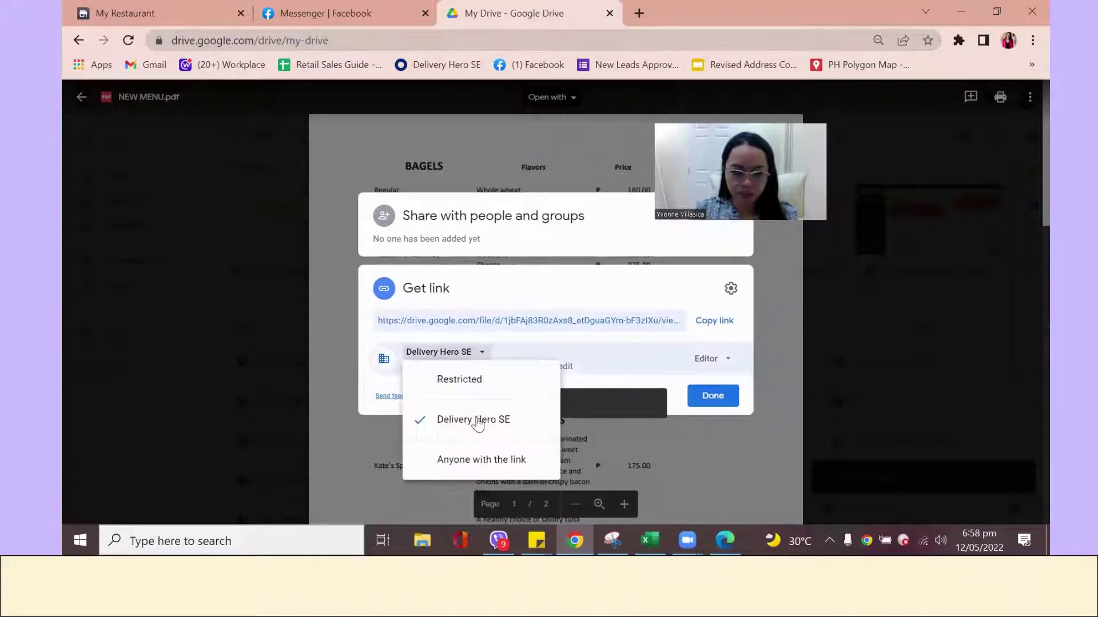
click(447, 465)
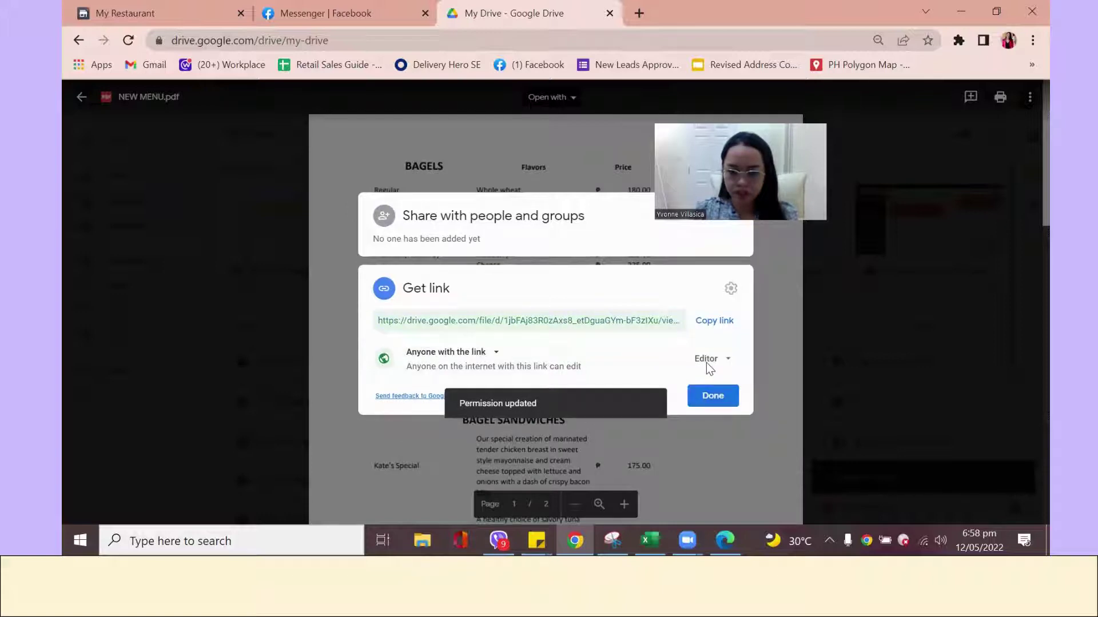
click(714, 320)
click(120, 13)
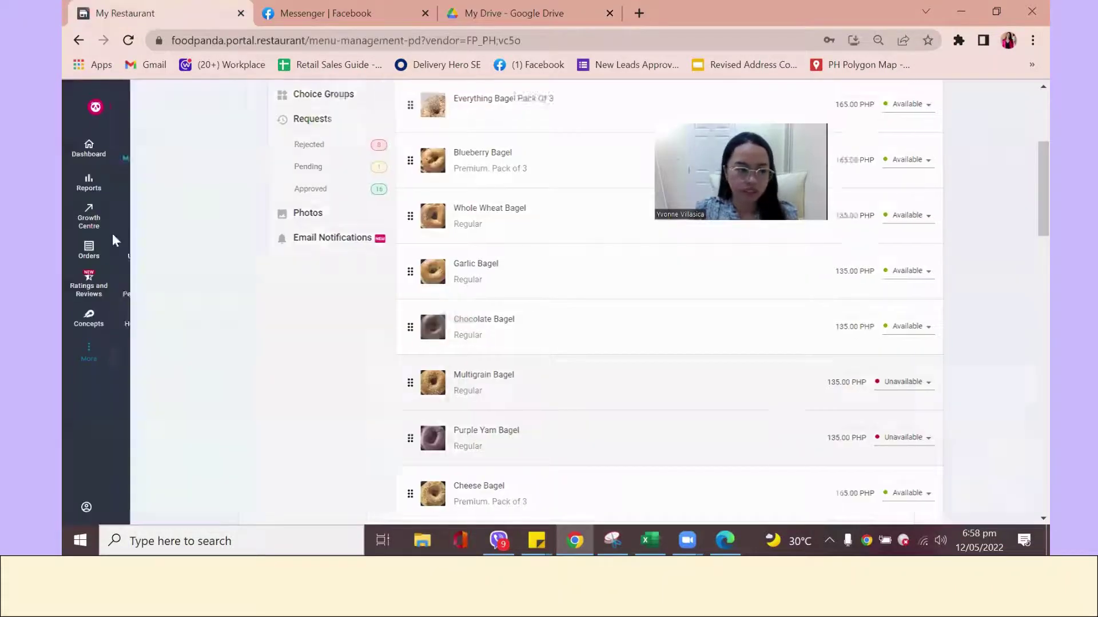
- Read the 'Change menu prices' help article, detour to Store Management, then return to Help Center home
mouse_move(153, 317)
click(156, 322)
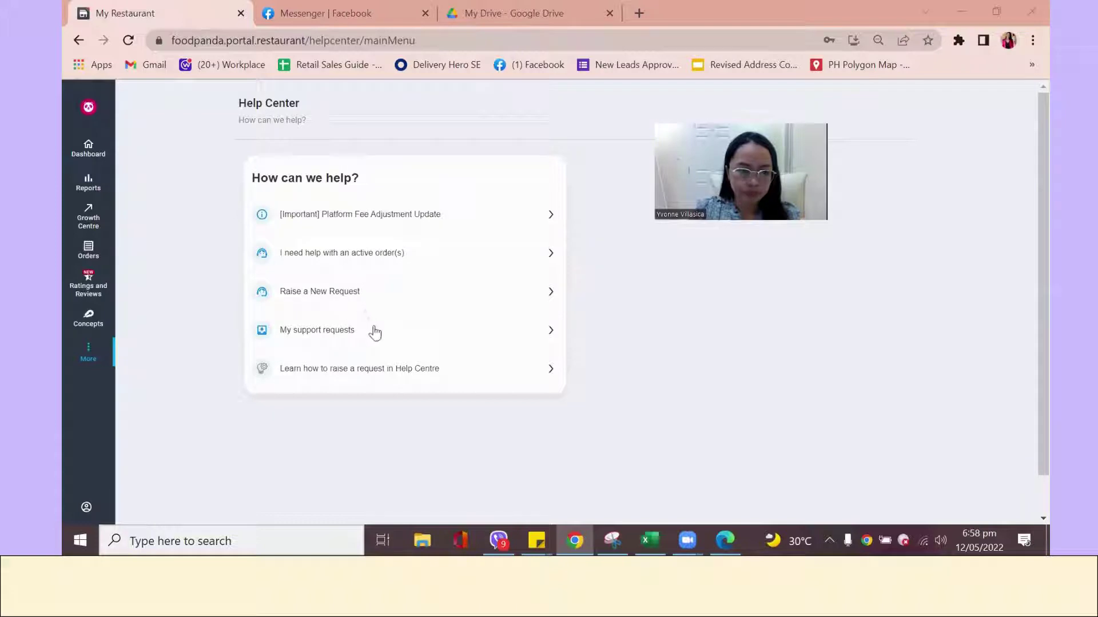
click(371, 295)
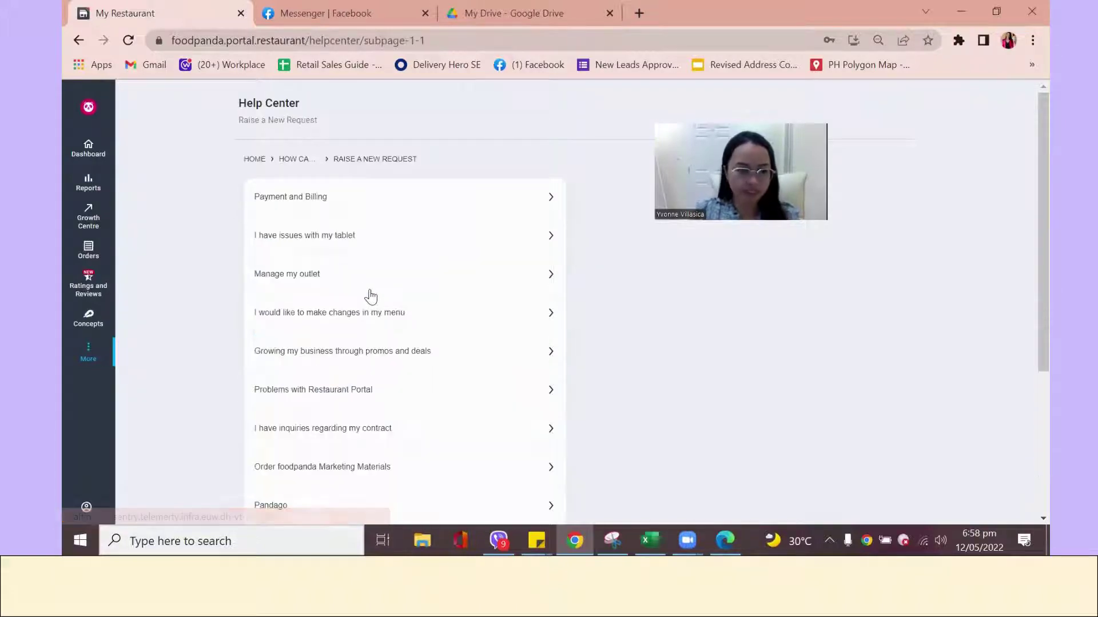
click(349, 323)
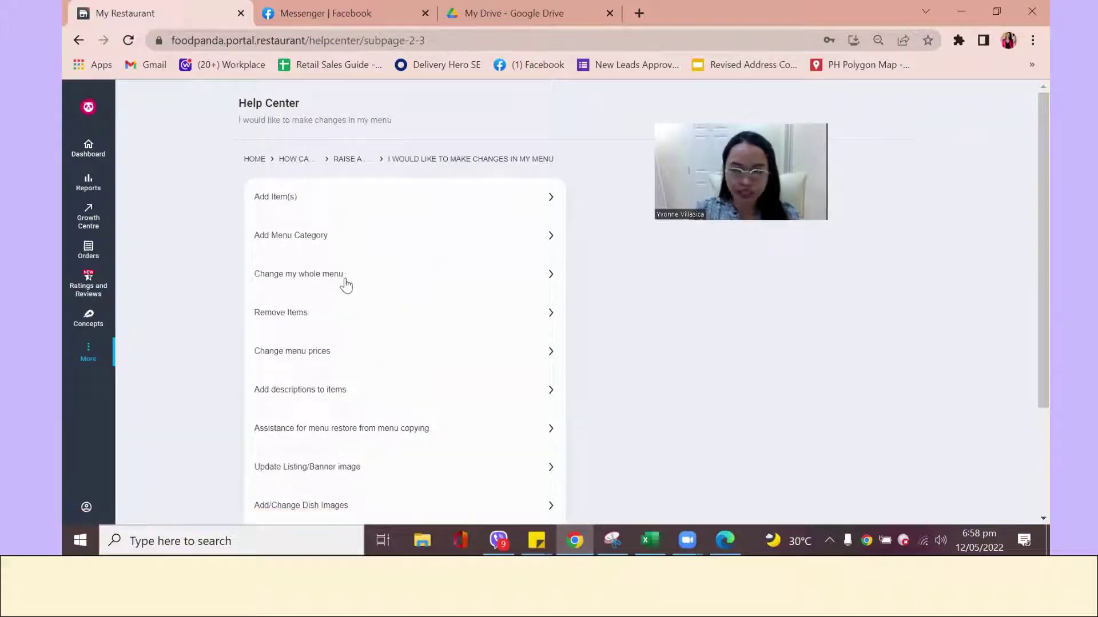
click(353, 351)
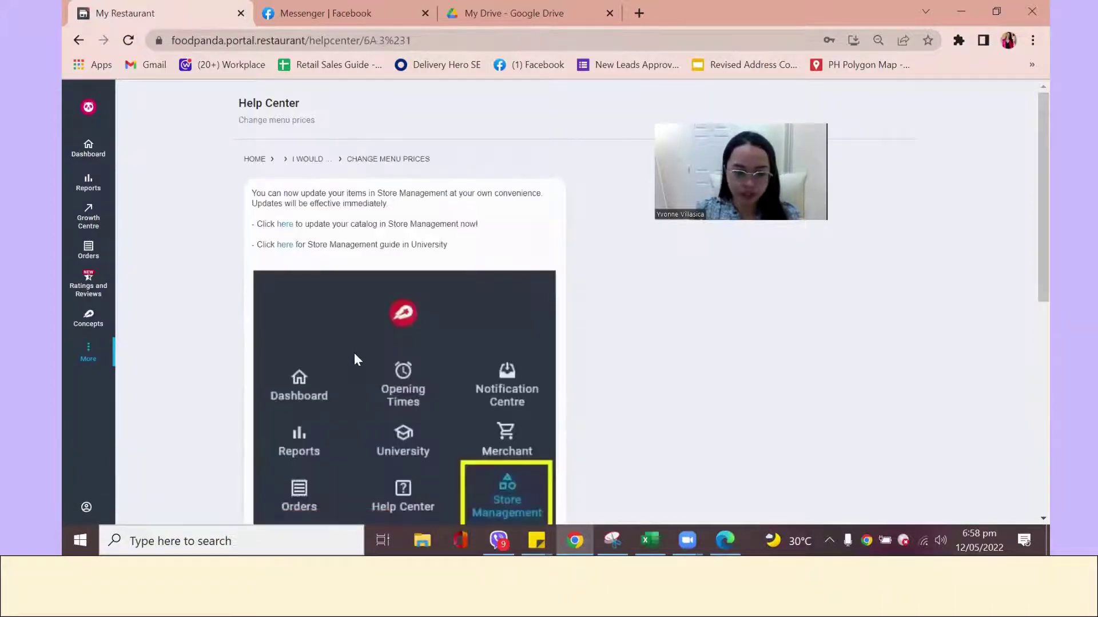
scroll(589, 375, down, 5)
scroll(515, 333, down, 2)
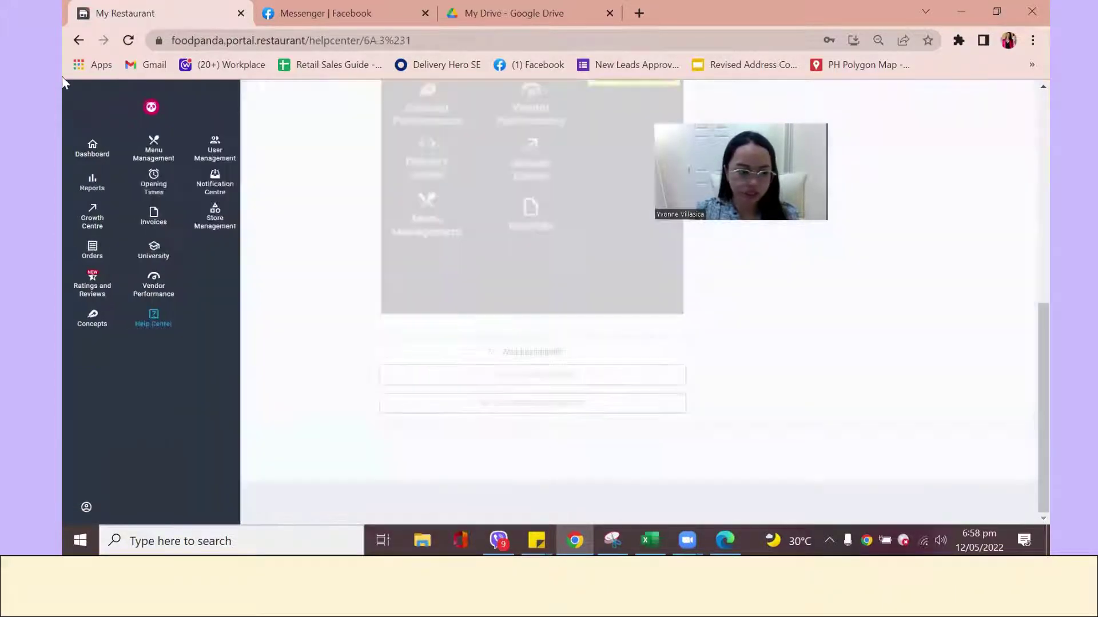
click(213, 220)
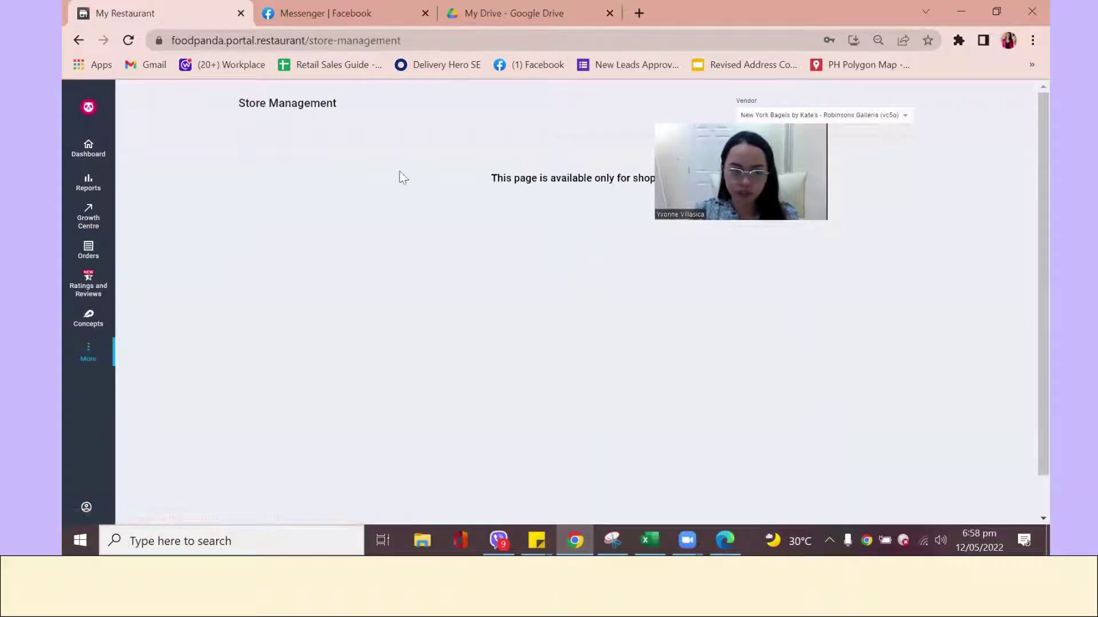
mouse_move(88, 351)
click(152, 324)
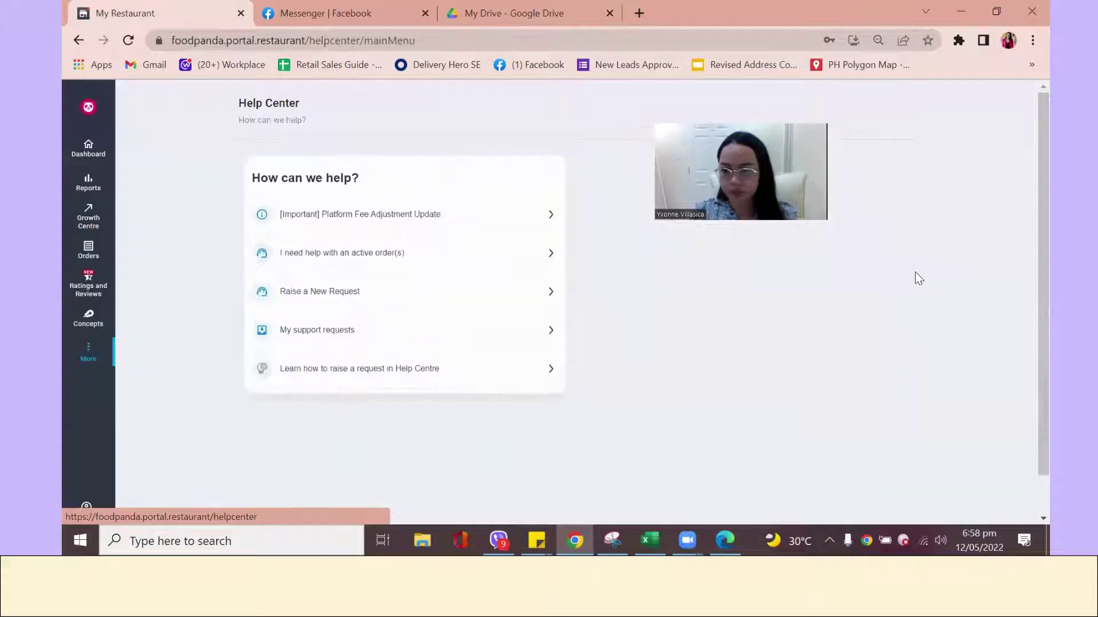
- Browse the new-request categories, checking Manage my outlet and the menu-changes topics
click(332, 303)
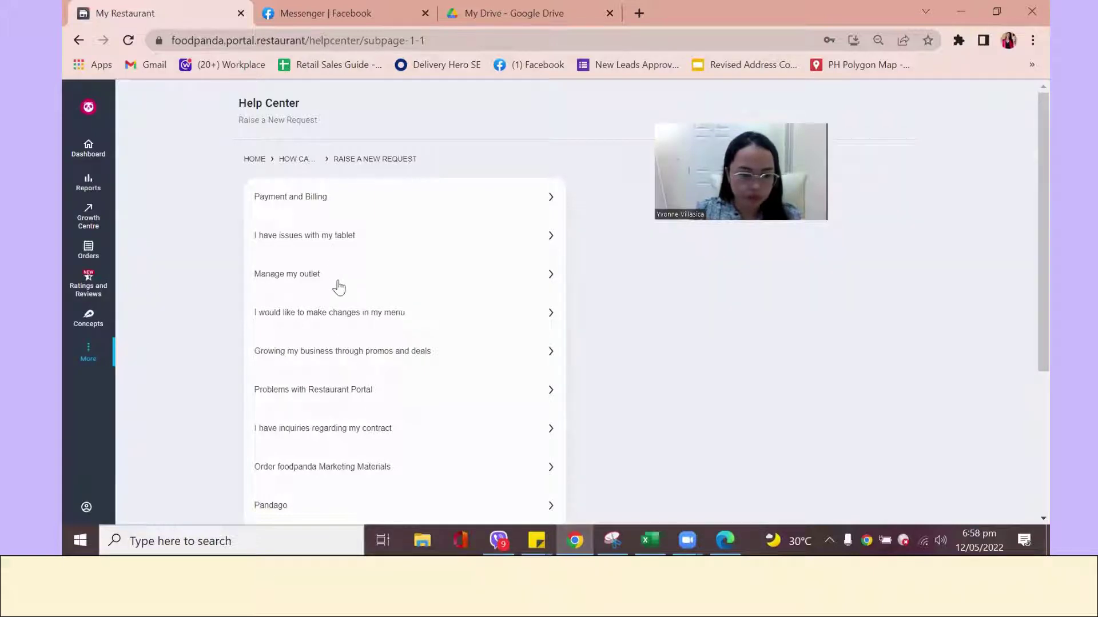
click(338, 288)
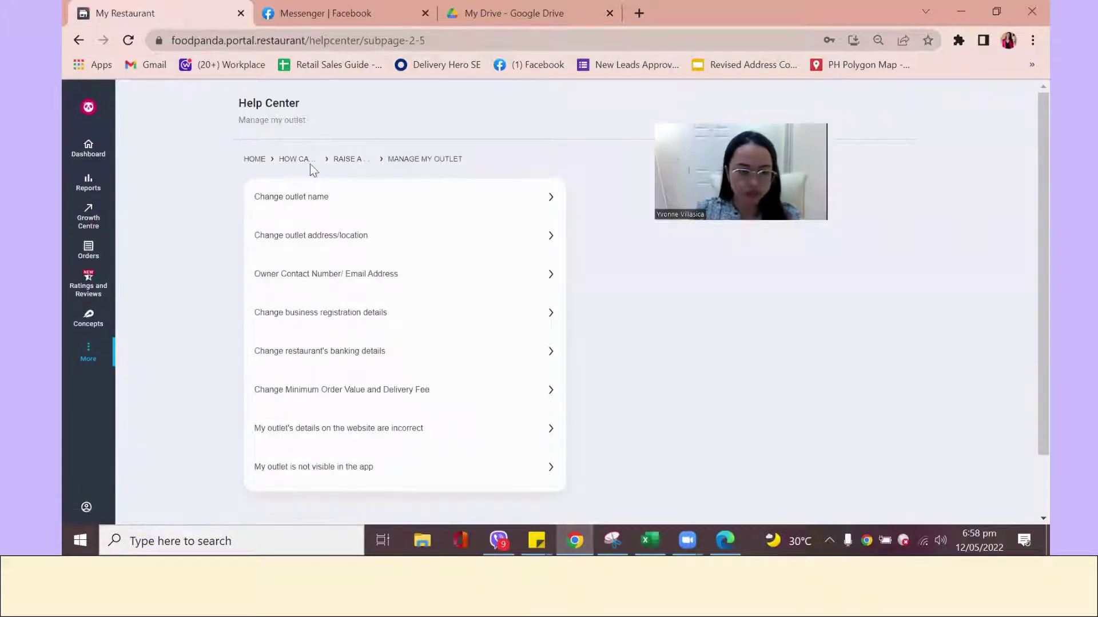
click(347, 157)
click(304, 159)
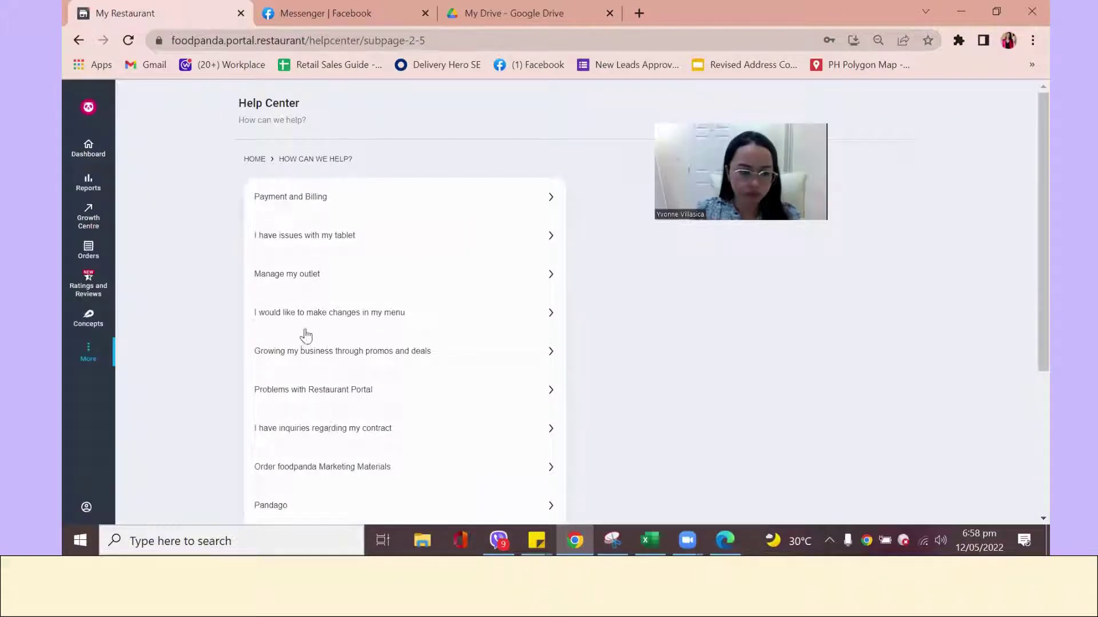
click(309, 321)
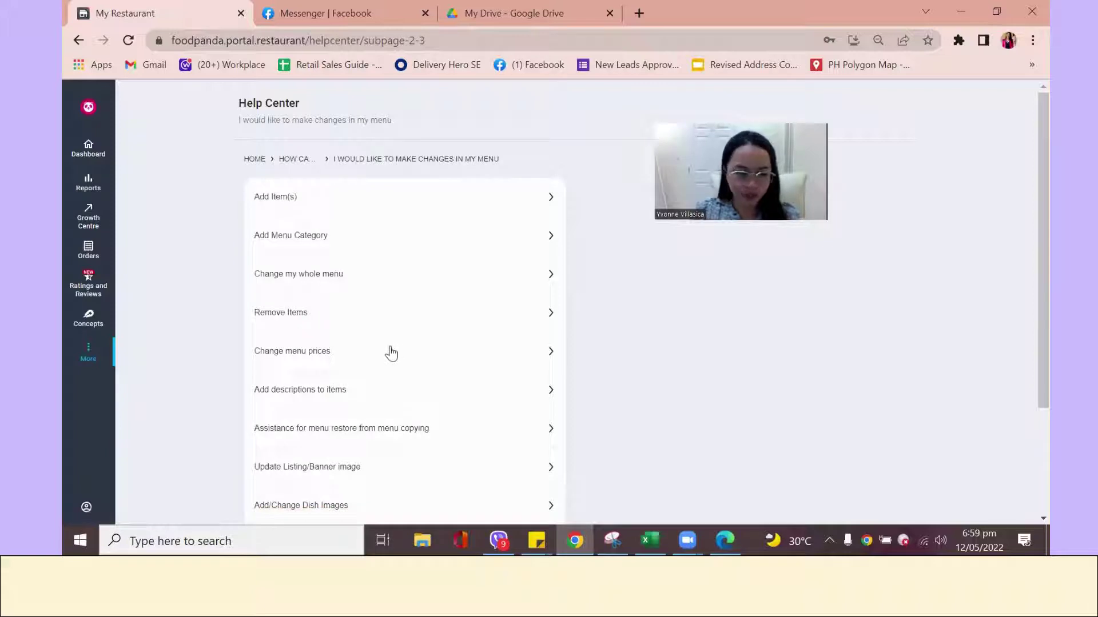
scroll(391, 356, down, 1)
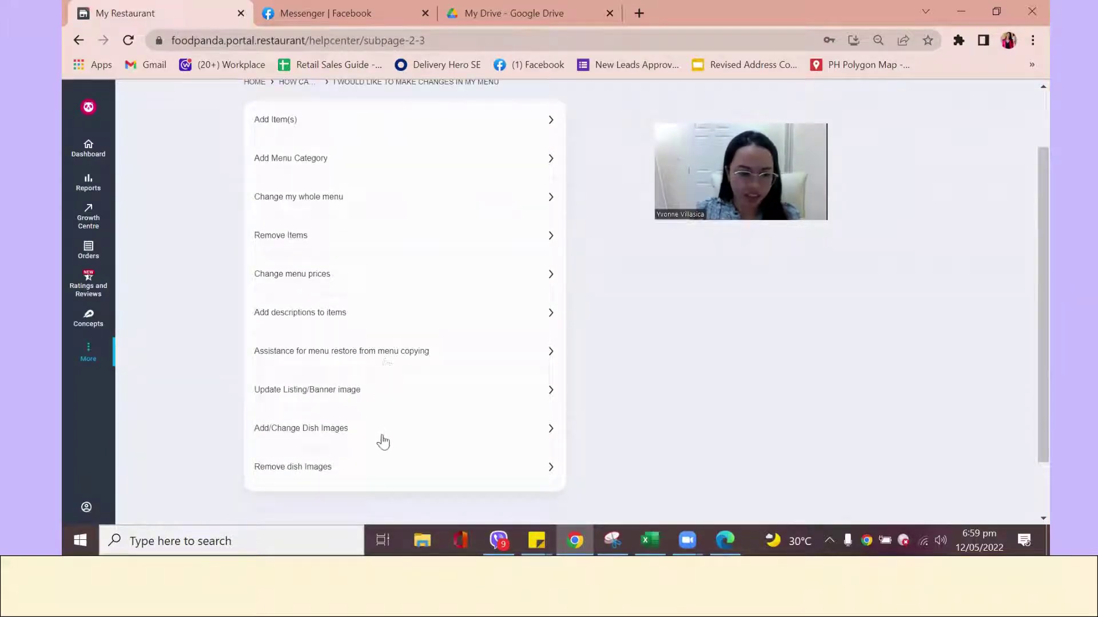
scroll(399, 343, up, 1)
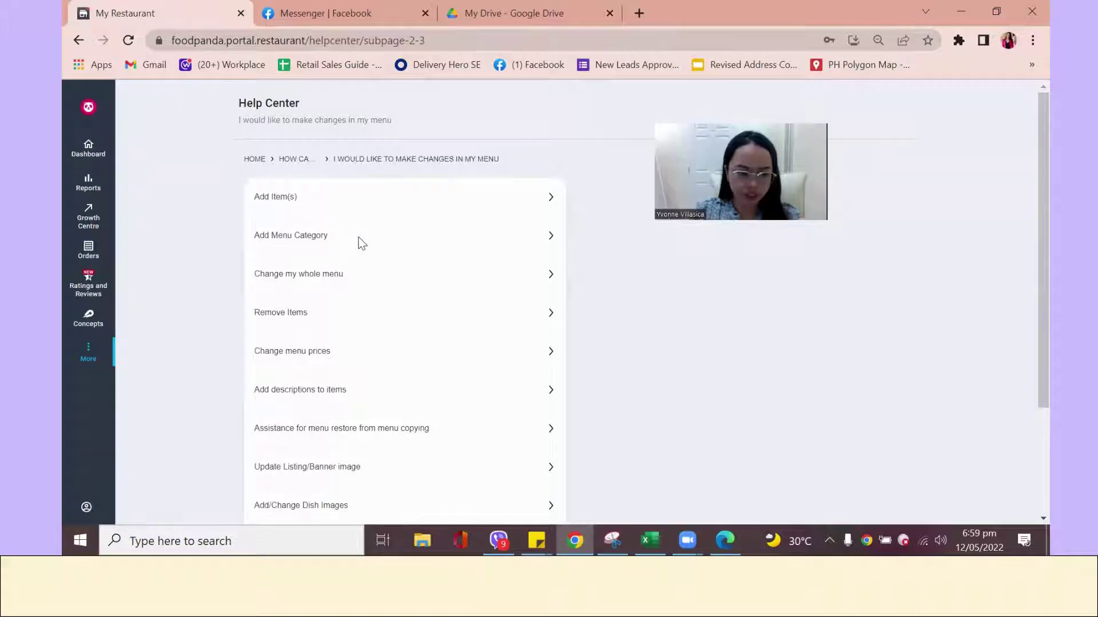
- Glance at the Add Menu Category form, then settle on the General Inquiry topics
click(358, 242)
scroll(368, 259, down, 3)
scroll(368, 258, up, 3)
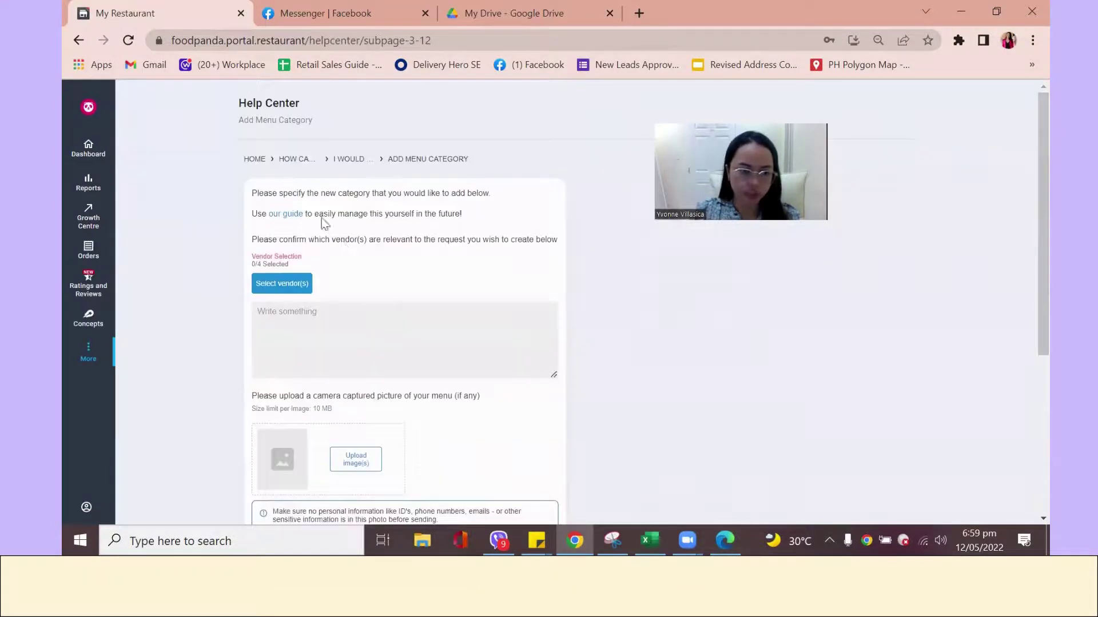
click(299, 154)
scroll(343, 314, down, 2)
scroll(347, 398, down, 3)
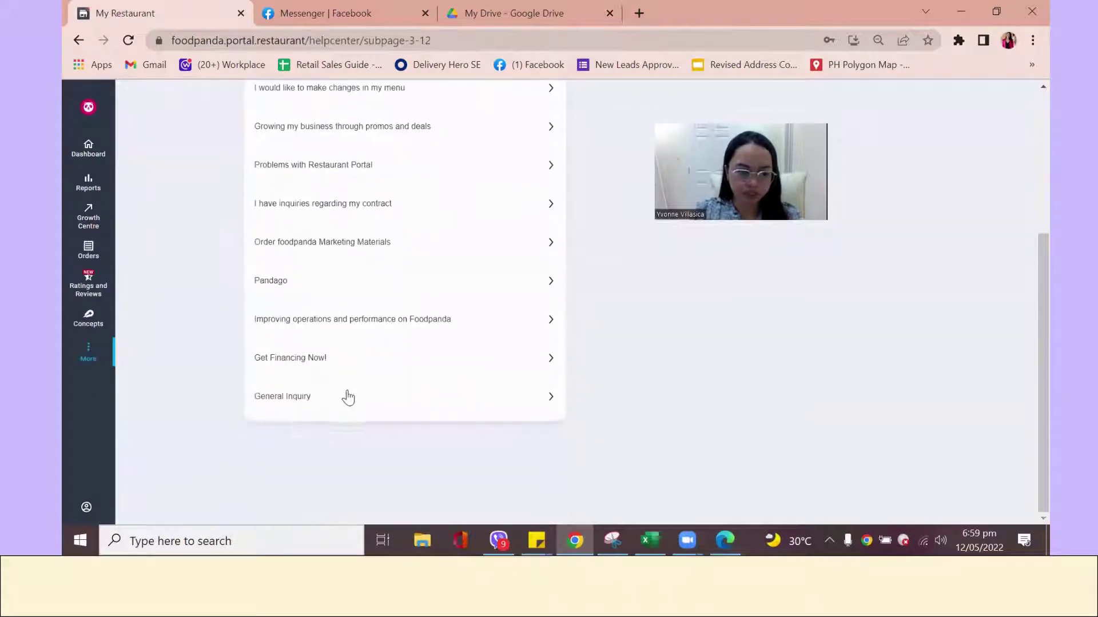
click(321, 407)
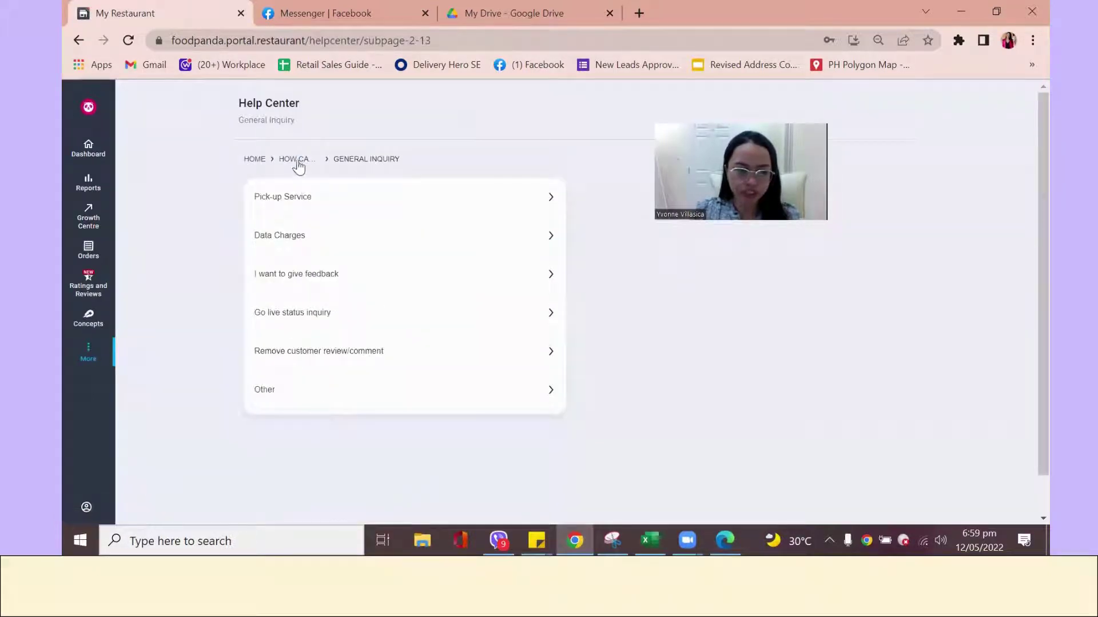
click(298, 167)
scroll(308, 469, down, 5)
click(303, 405)
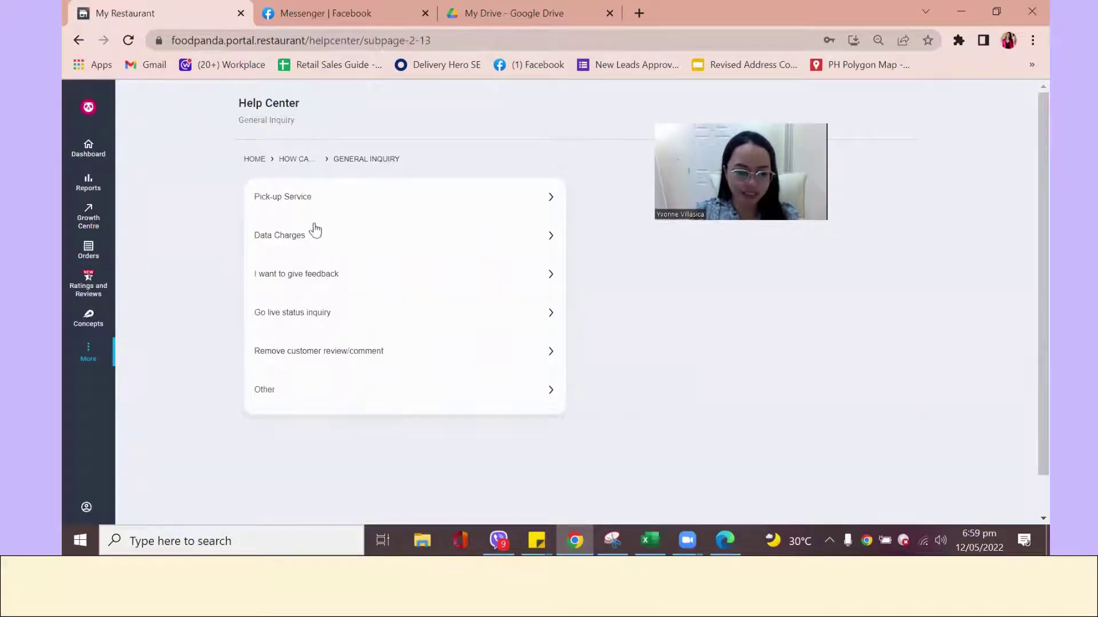
- Start an Other request covering all four outlets
click(337, 397)
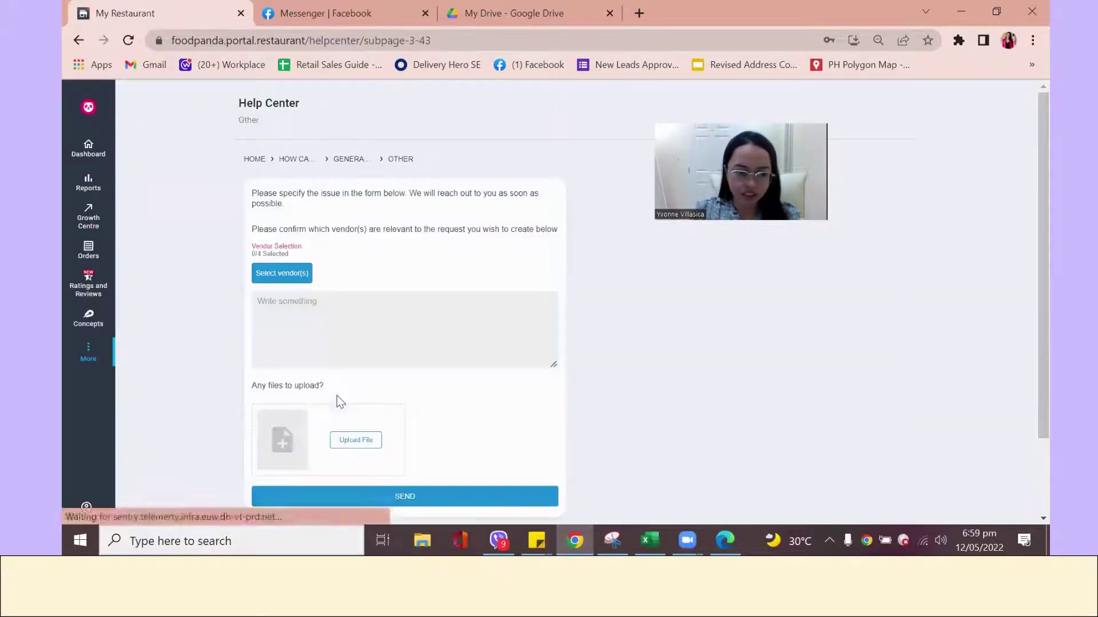
click(287, 276)
click(534, 274)
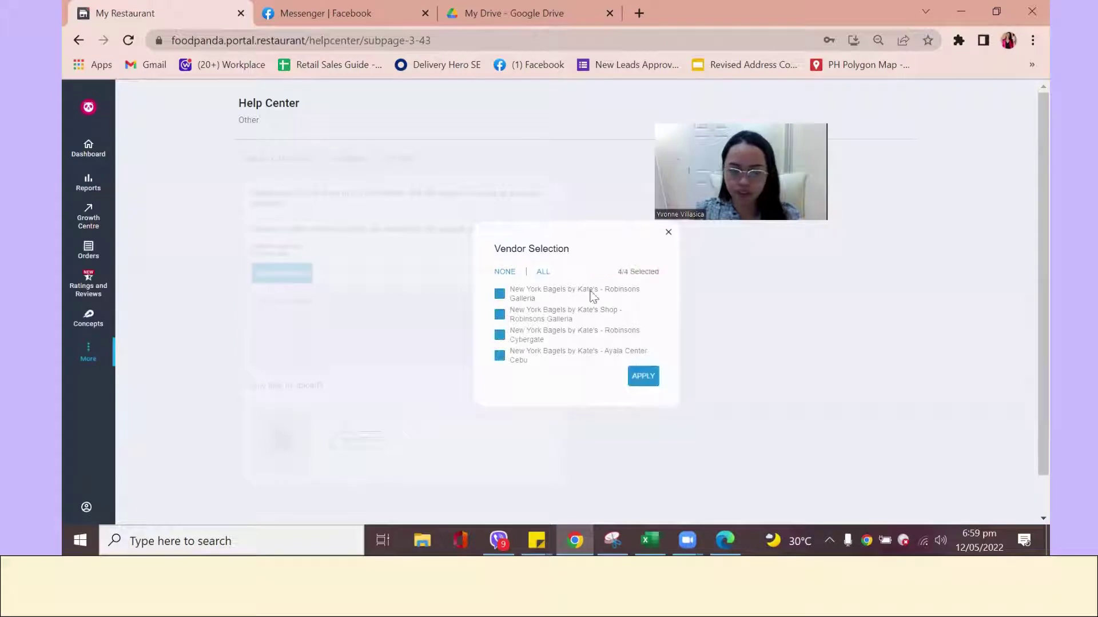
click(644, 377)
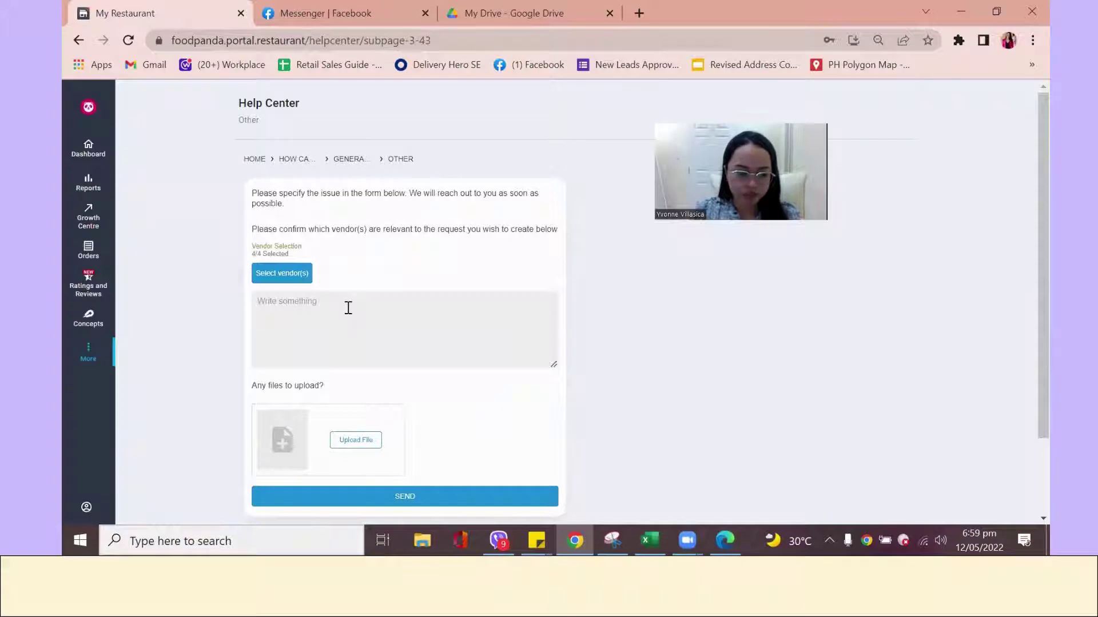
- Type the message asking foodpanda to update the menu prices
text(pLEA)
key(BackSpace)
key(BackSpace)
key(BackSpace)
text(P)
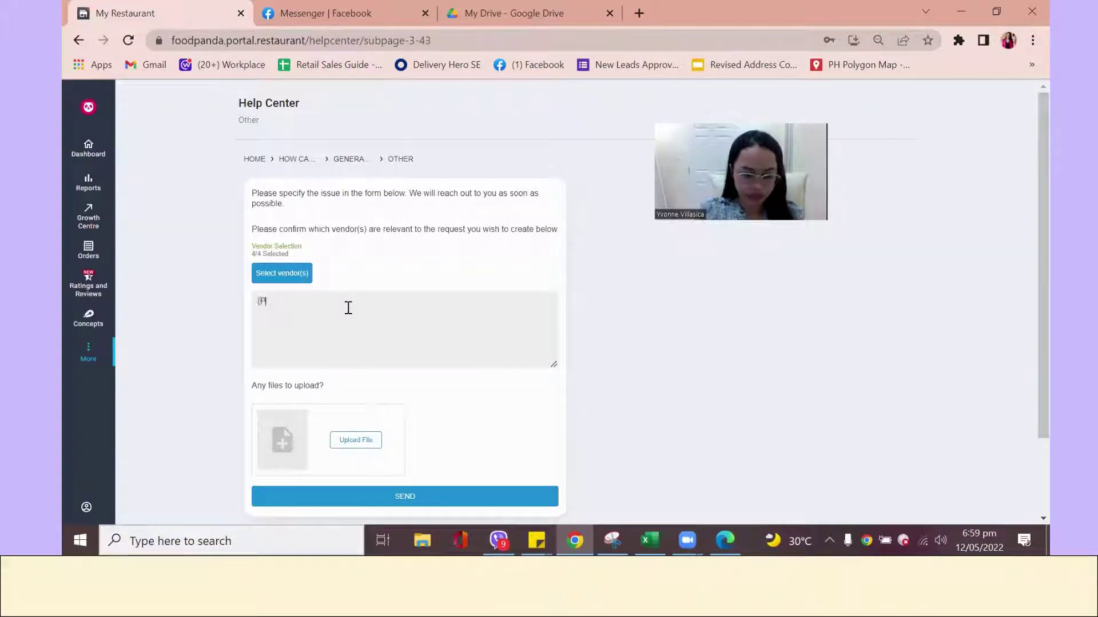
key(BackSpace)
key(BackSpace)
text(Please update pro)
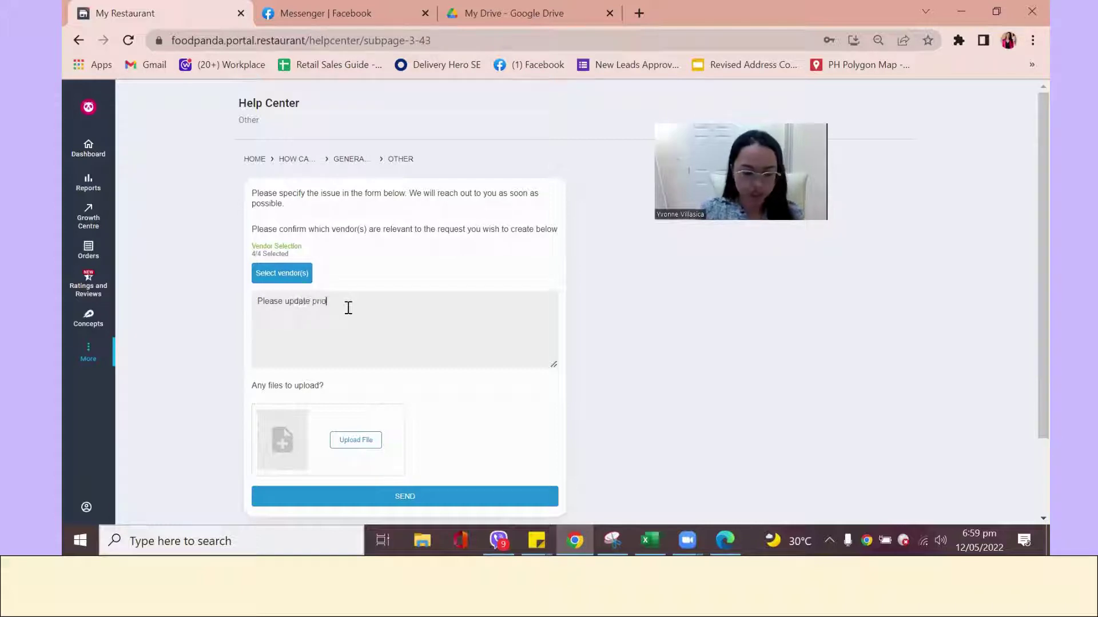
text( in my menu.)
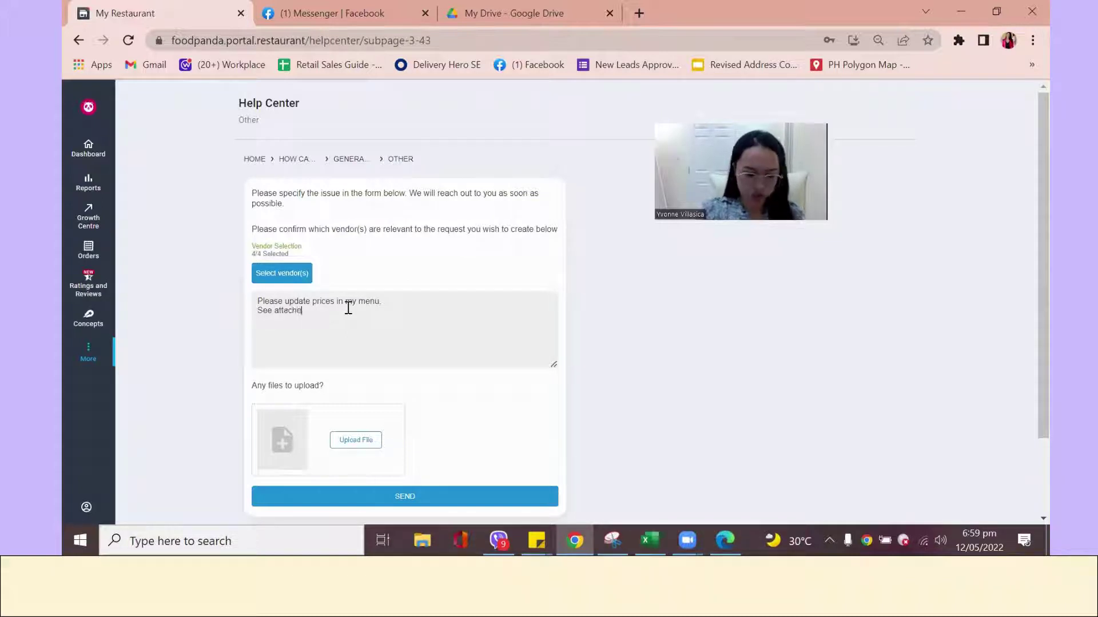
text(le)
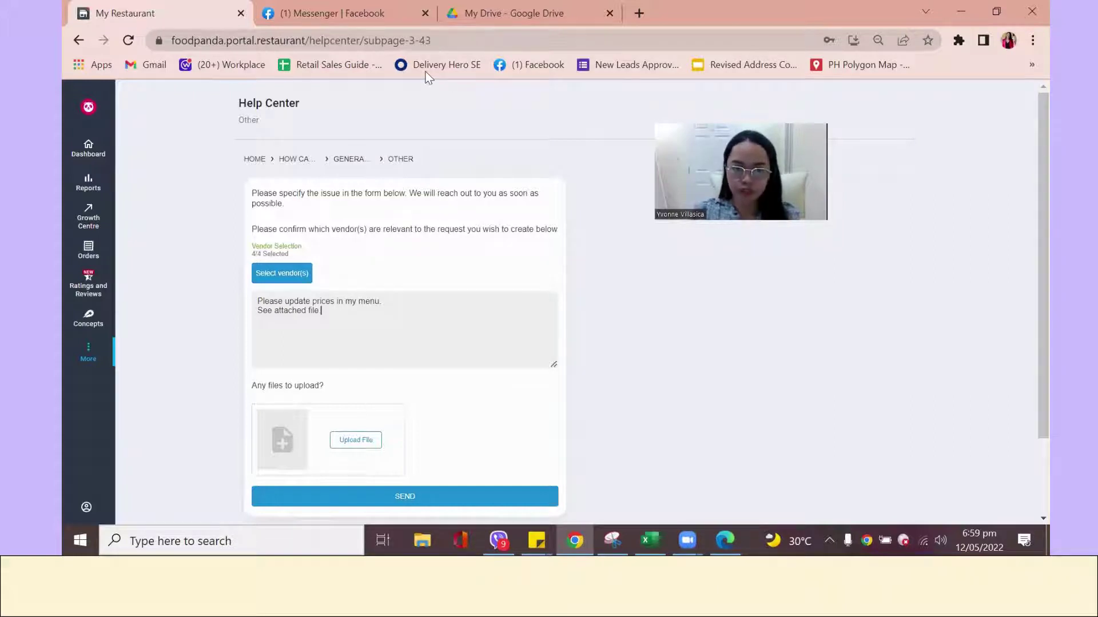
- Paste the menu PDF's Google Drive share link into the message and send the request
click(514, 12)
click(713, 320)
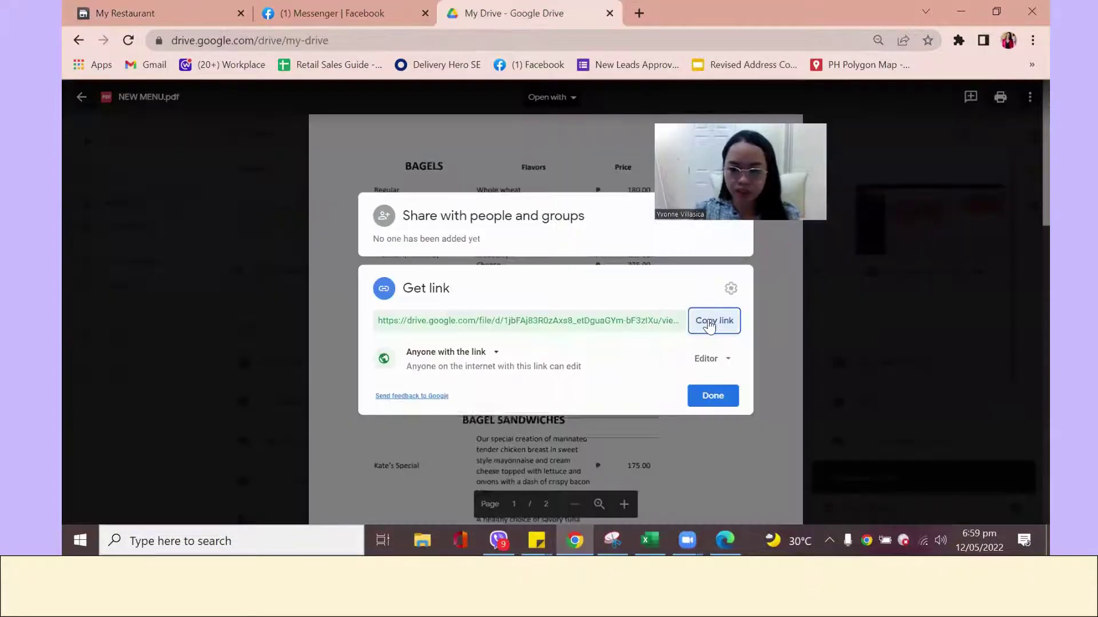
click(113, 8)
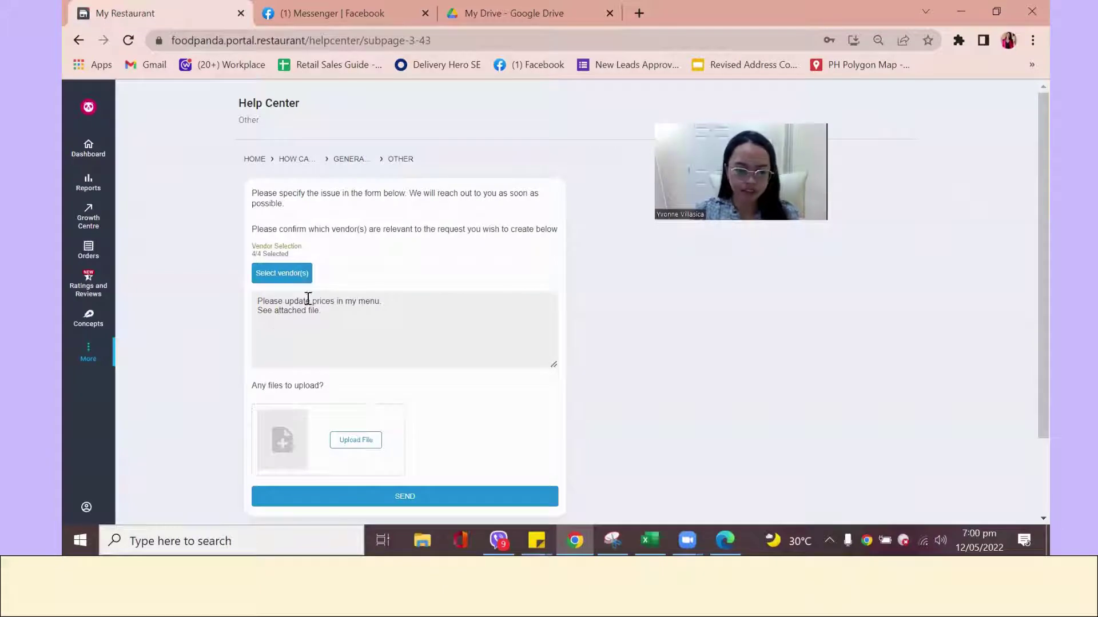
key(ctrl+v)
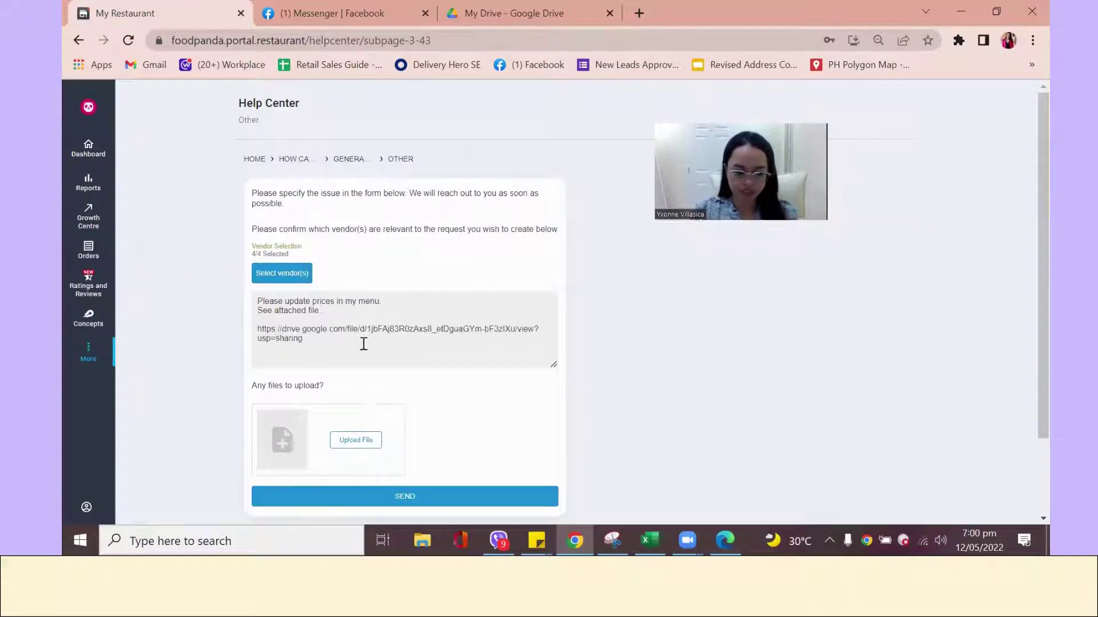
click(427, 498)
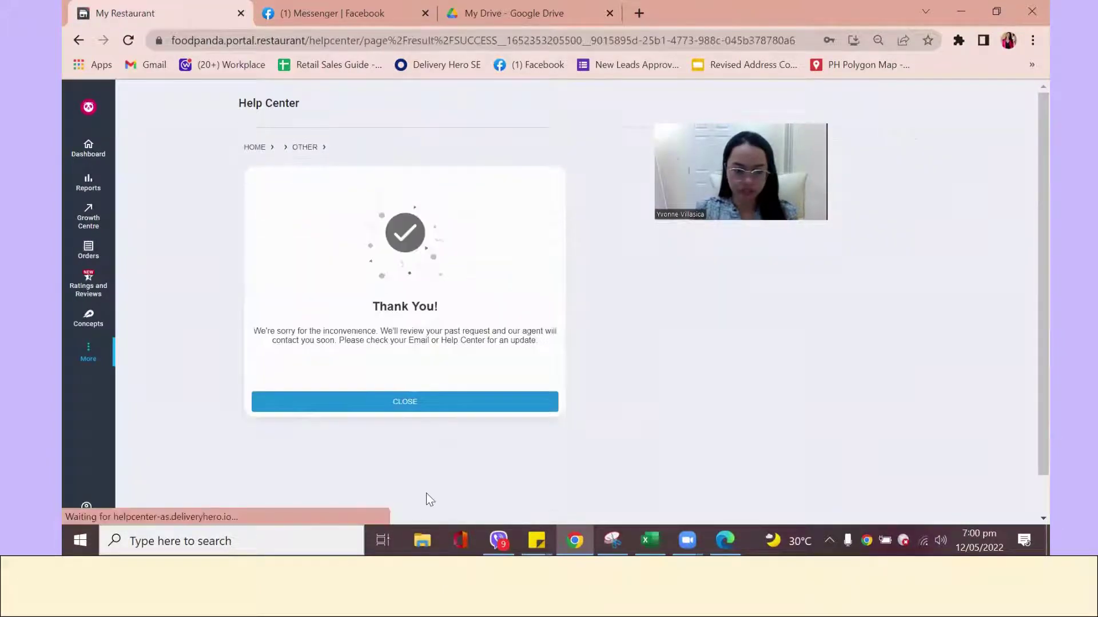